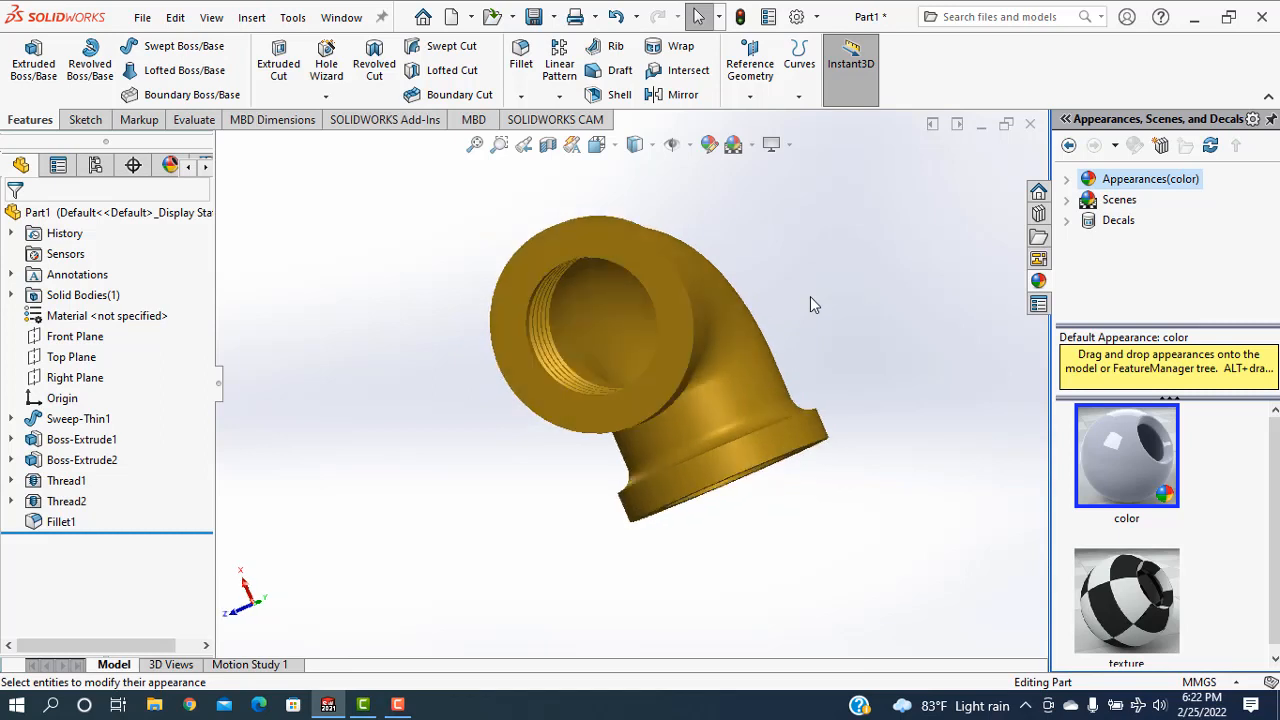
- Examine the finished threaded pipe elbow from several sides, including its flanged ends and internal threads
{"action": "key", "text": "Right"}
{"action": "key", "text": "Right"}
{"action": "key", "text": "Right"}
{"action": "key", "text": "Right"}
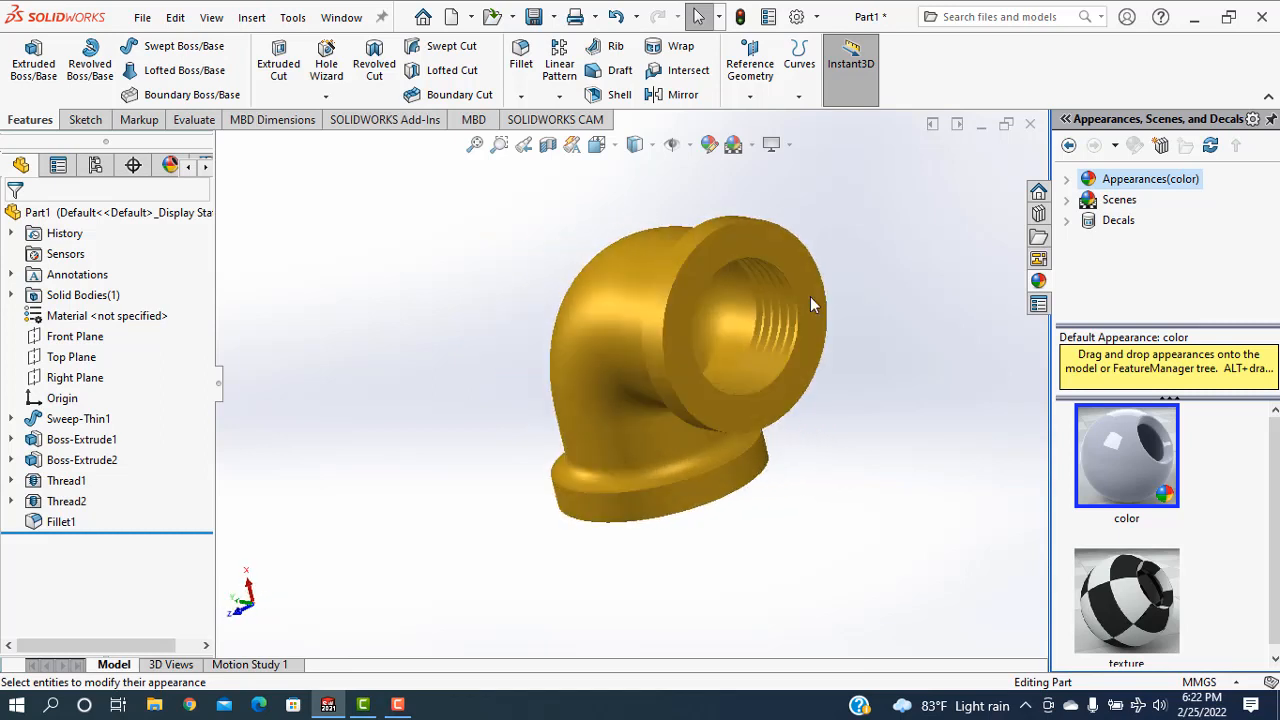
{"action": "key", "text": "Right"}
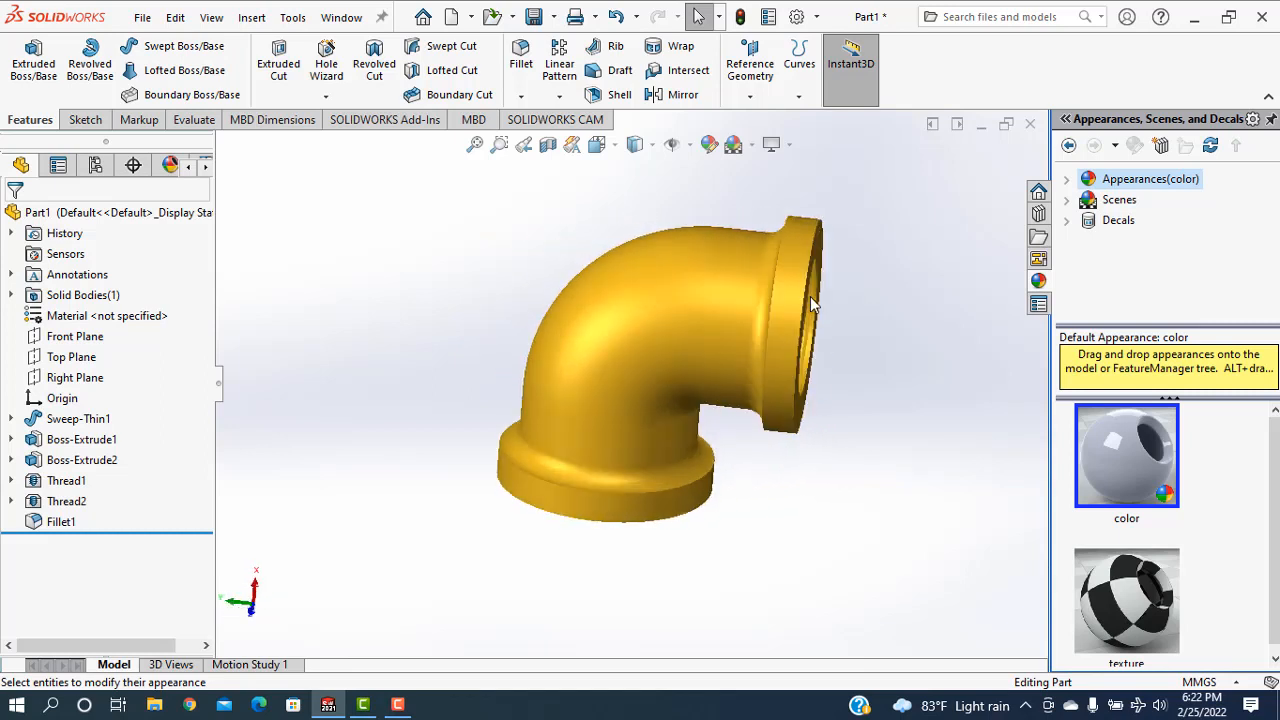
{"action": "key", "text": "Left"}
{"action": "key", "text": "Up"}
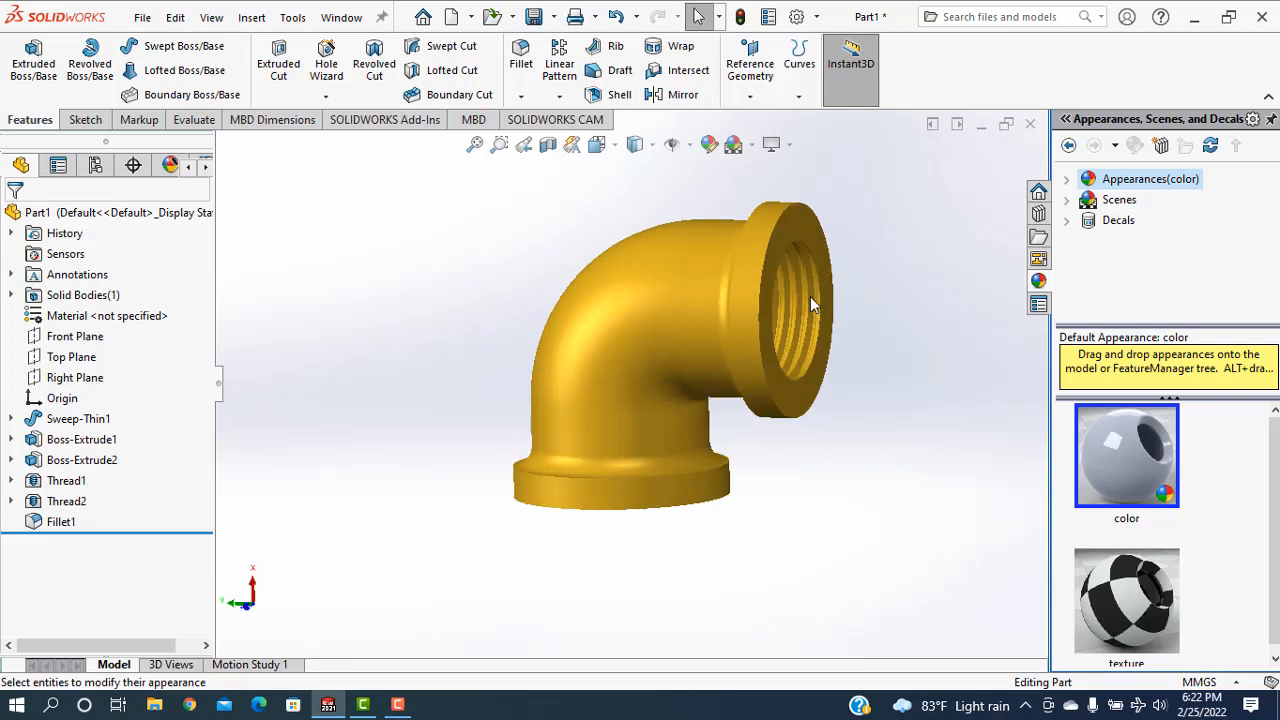
{"action": "key", "text": "Left"}
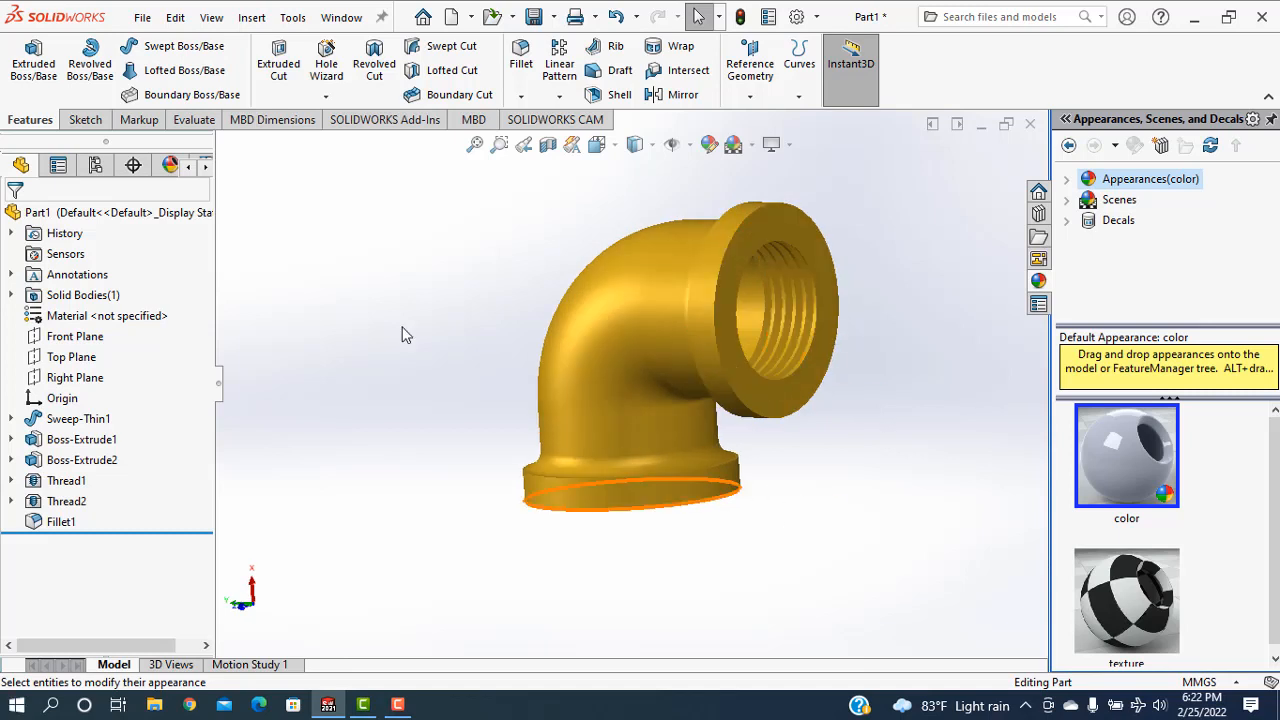
- Create a new part document and set its unit system to MMGS (millimeter, gram, second)
{"action": "left_click", "coordinate": [141, 20]}
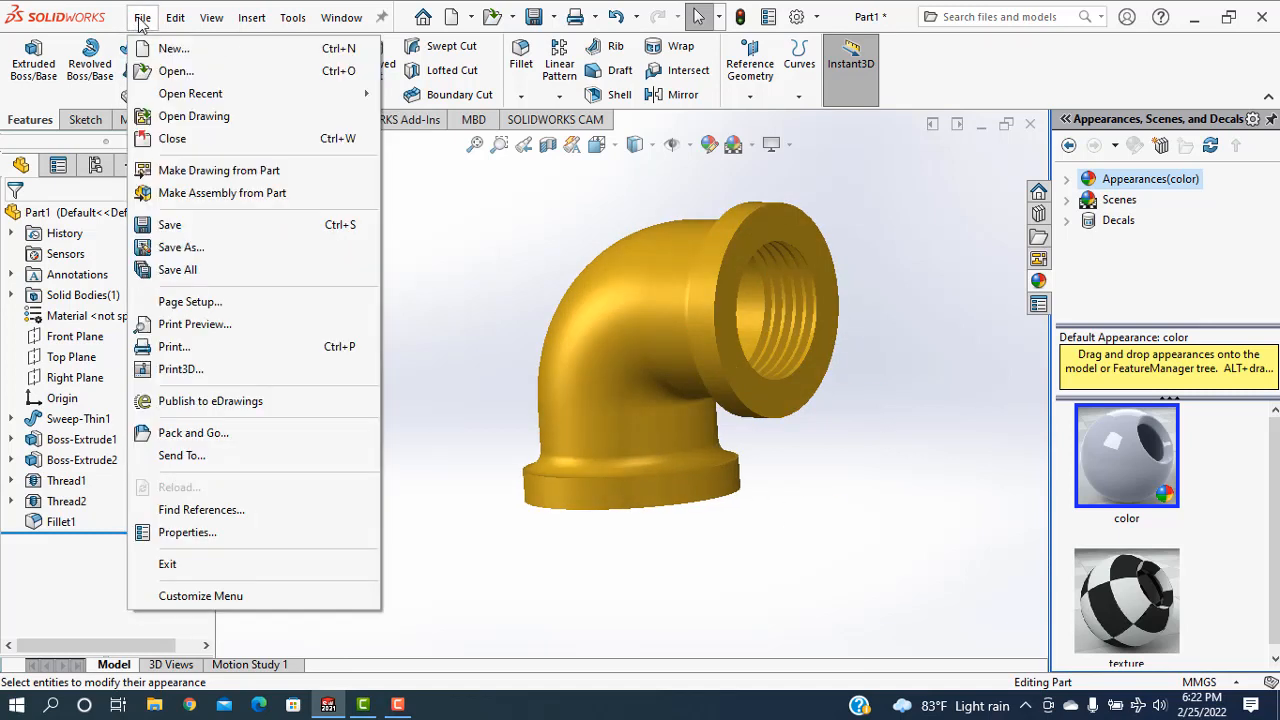
{"action": "left_click", "coordinate": [171, 52]}
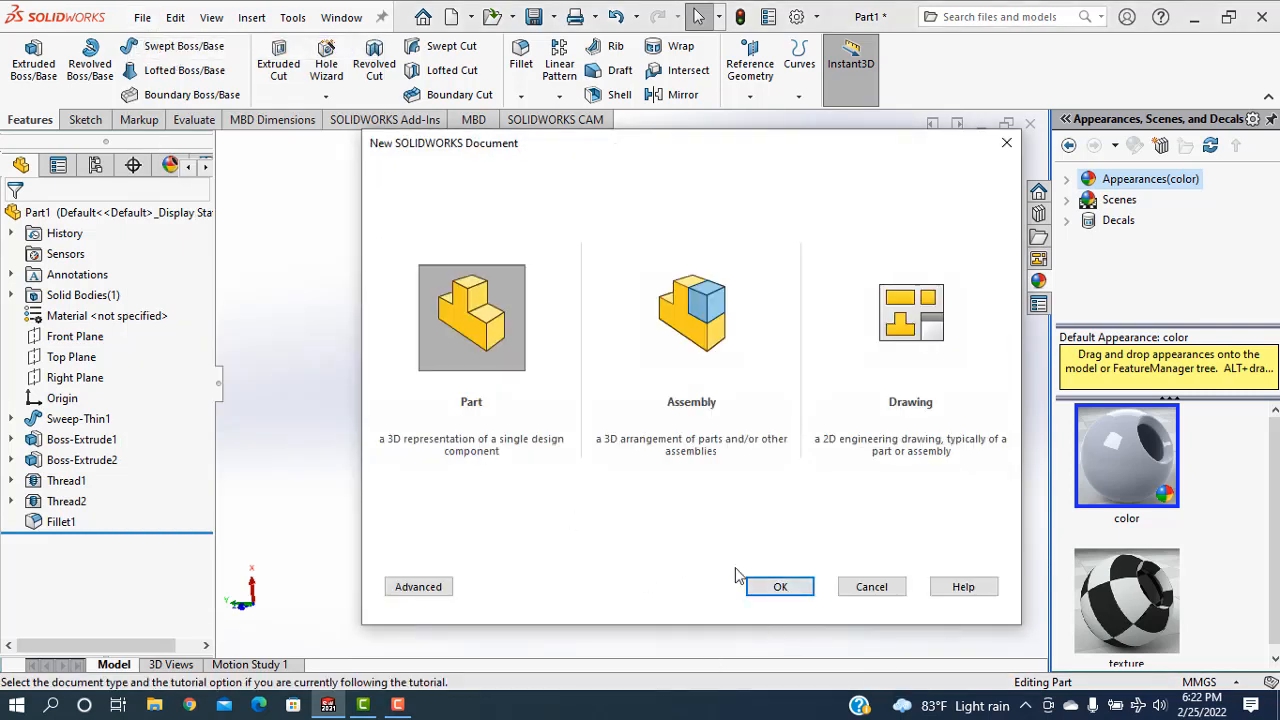
{"action": "left_click", "coordinate": [777, 587]}
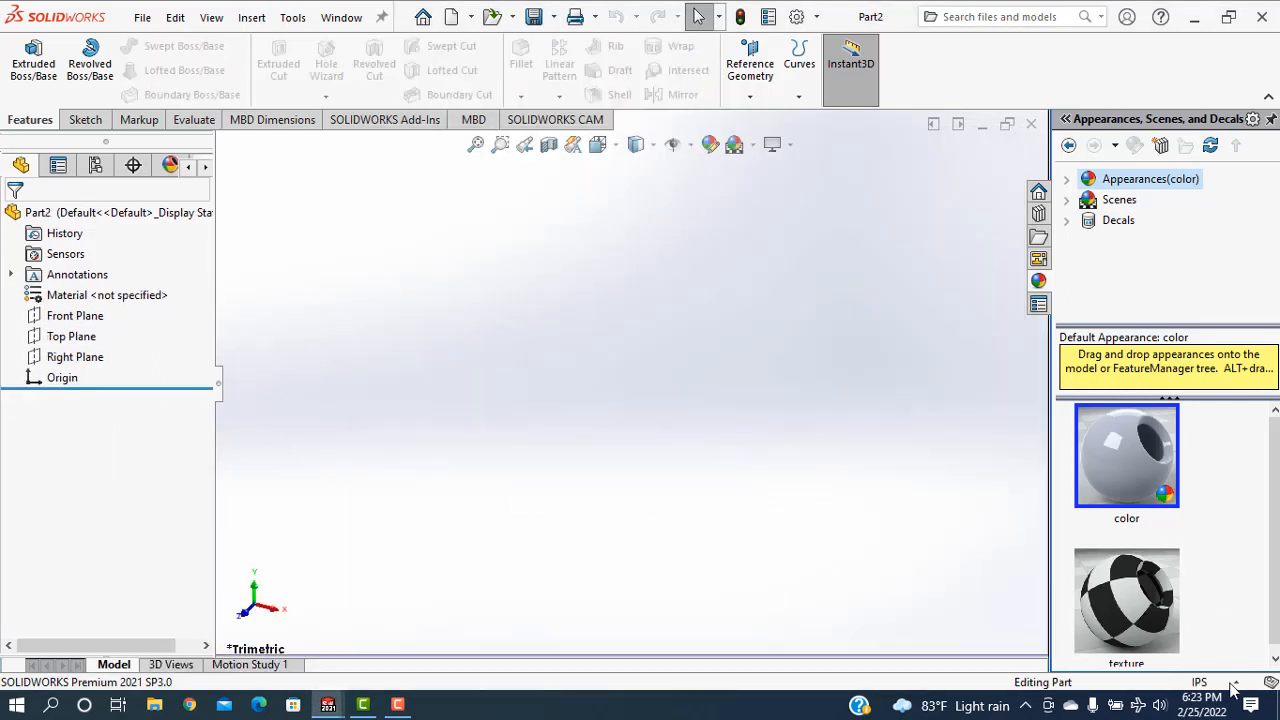
{"action": "left_click", "coordinate": [1234, 683]}
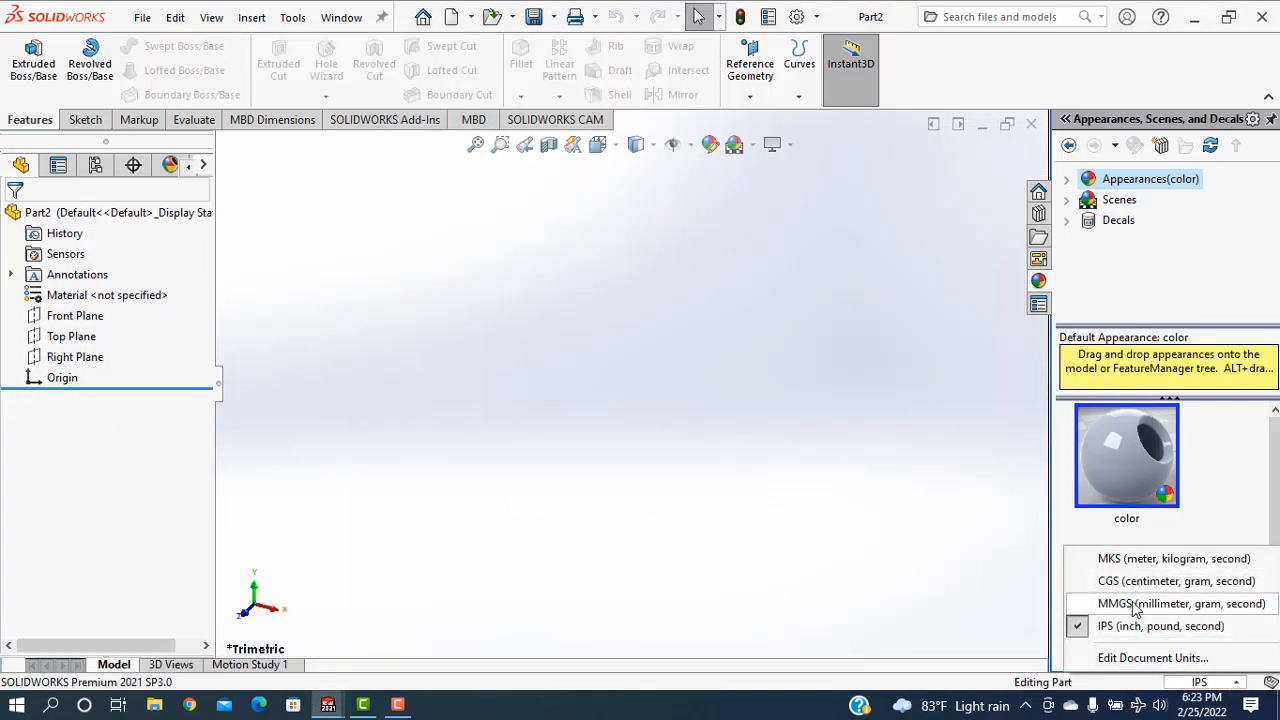
{"action": "left_click", "coordinate": [1135, 604]}
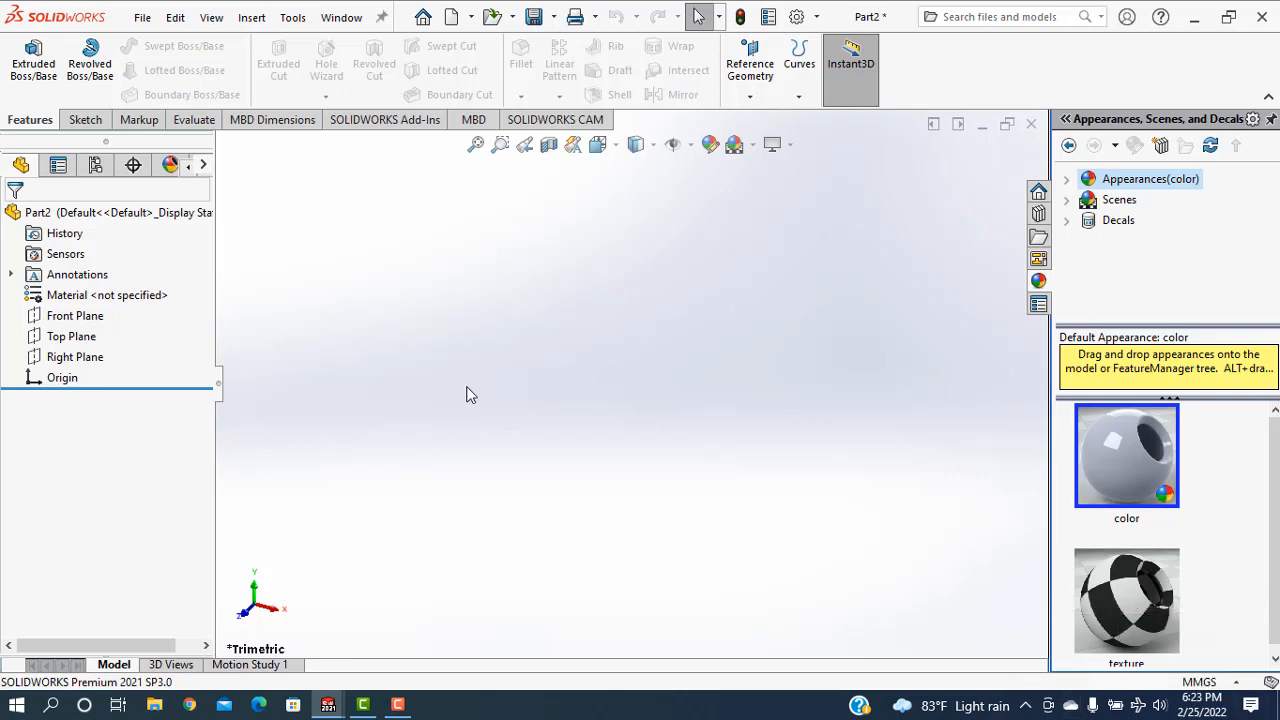
- Raise the document's shaded and wireframe image quality close to High, with a shaded deviation of about 0.155 mm
{"action": "left_click", "coordinate": [1236, 682]}
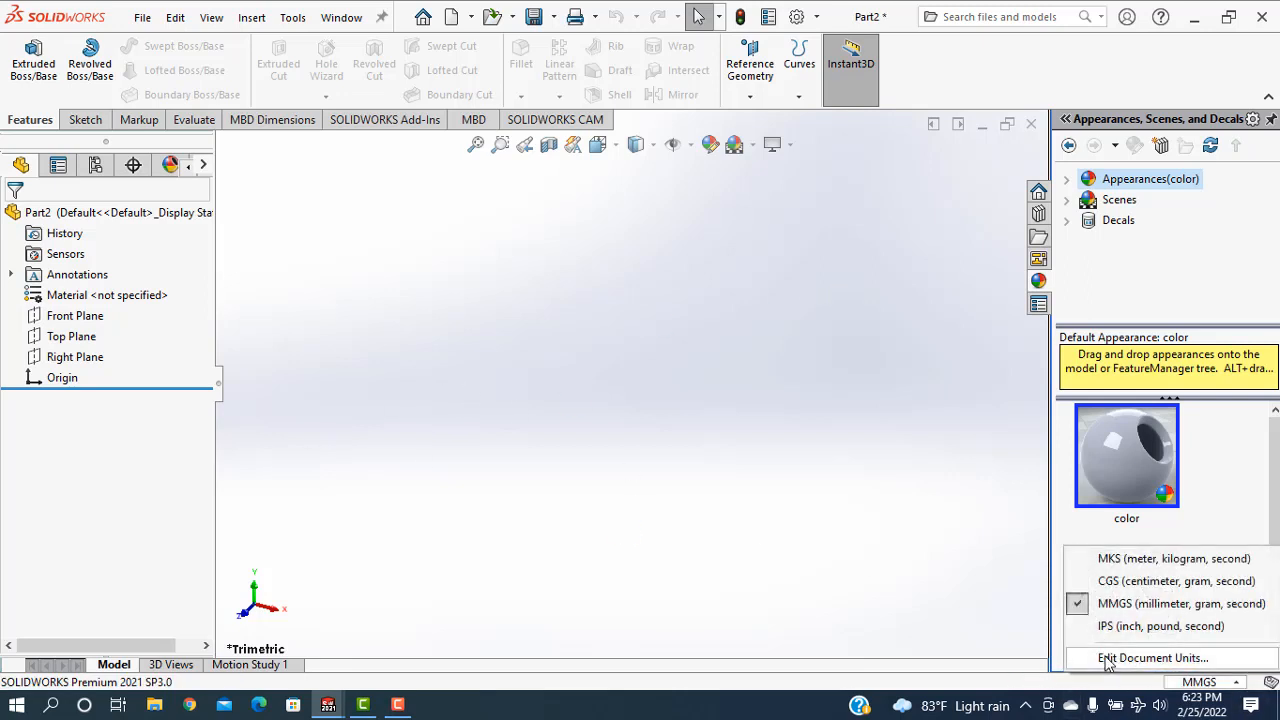
{"action": "left_click", "coordinate": [1108, 658]}
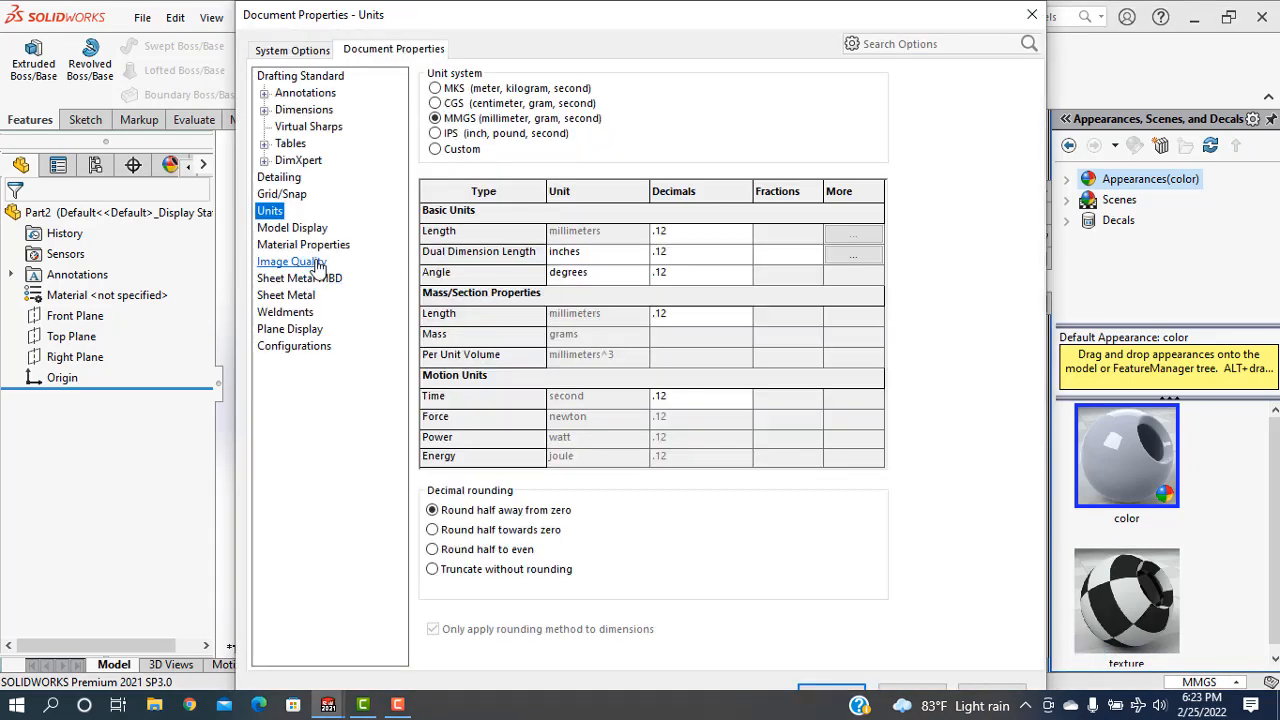
{"action": "left_click", "coordinate": [316, 262]}
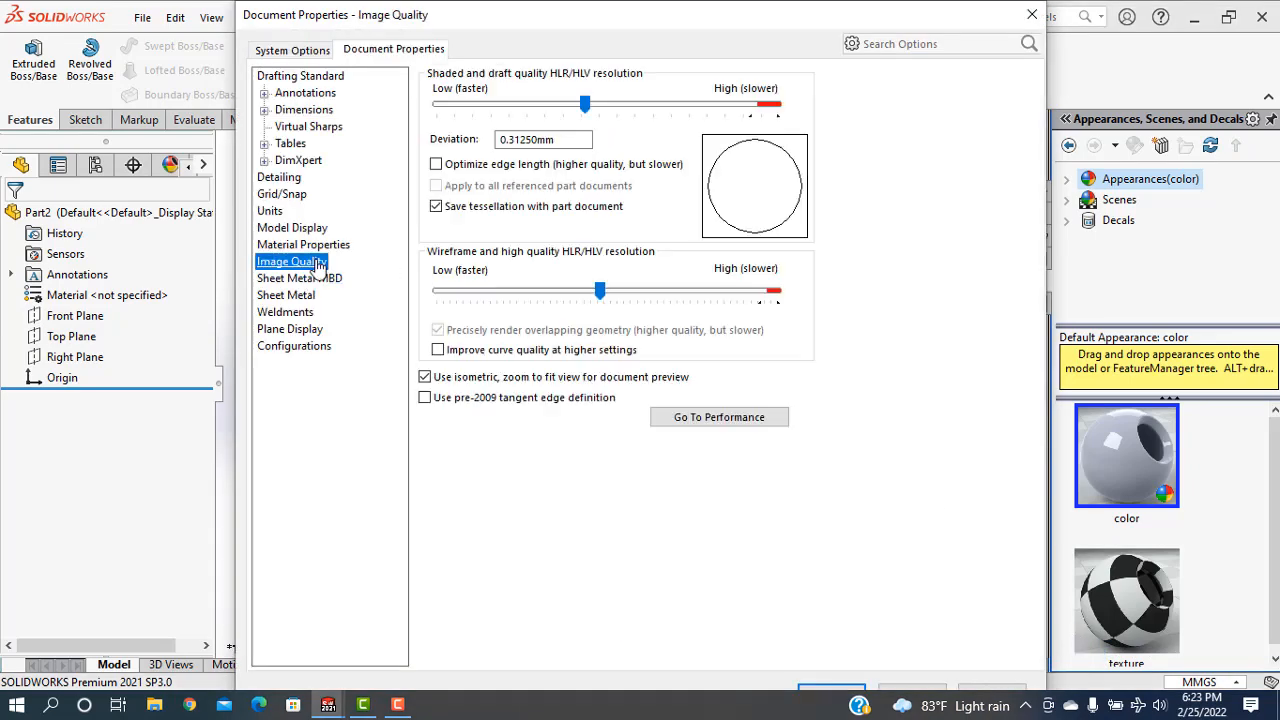
{"action": "left_click_drag", "start_coordinate": [585, 104], "coordinate": [735, 118]}
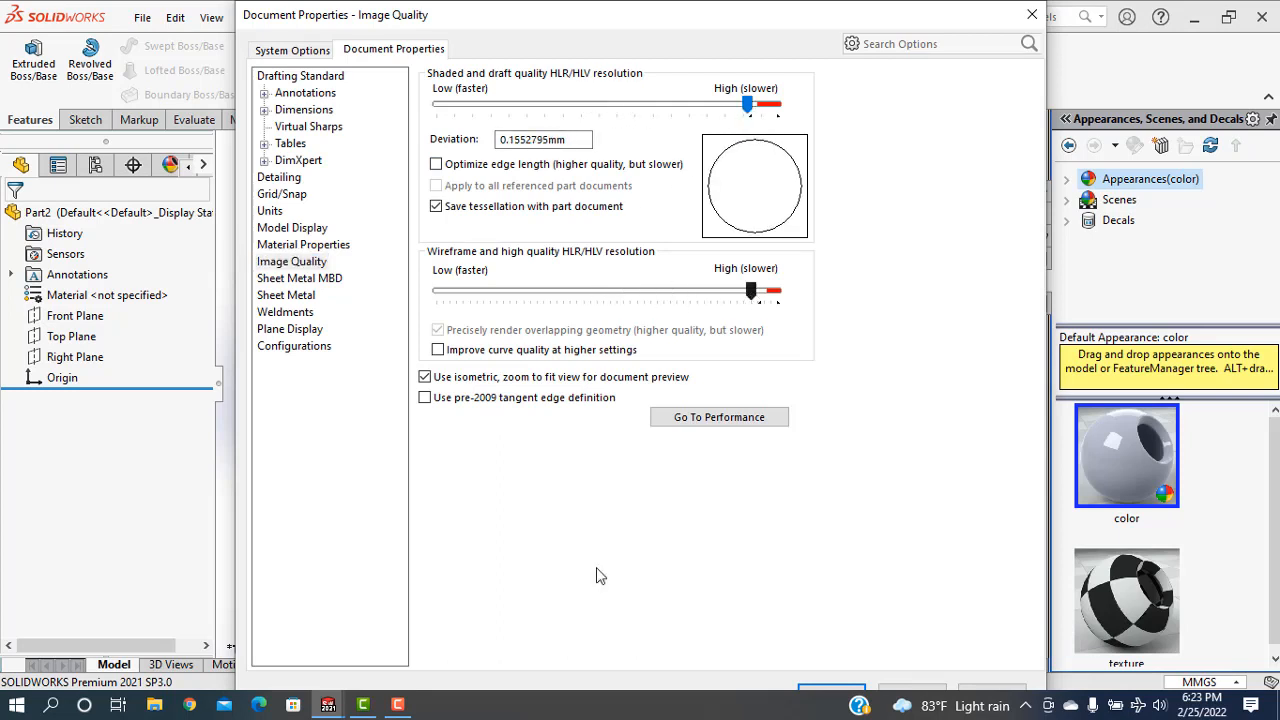
{"action": "left_click", "coordinate": [829, 692]}
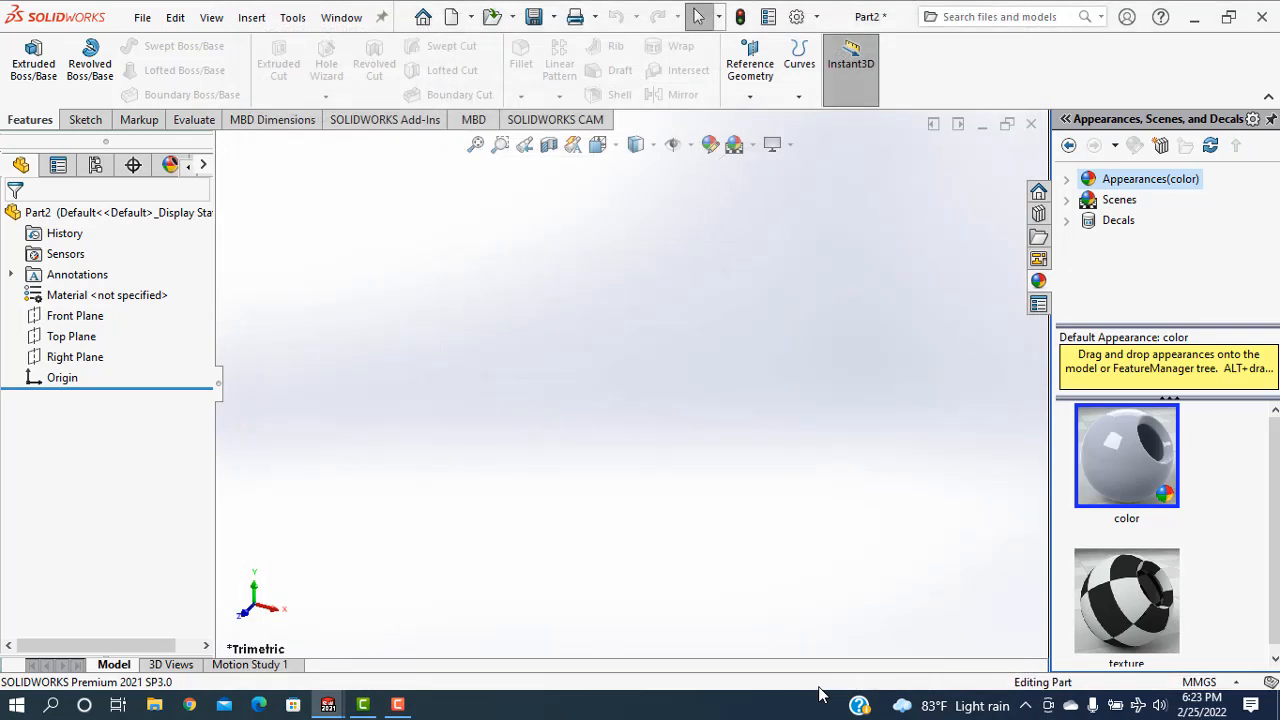
- Sketch on the Front Plane a horizontal line about 75 mm long from the origin and a vertical line down from its far end
{"action": "left_click", "coordinate": [68, 318]}
{"action": "left_click", "coordinate": [85, 119]}
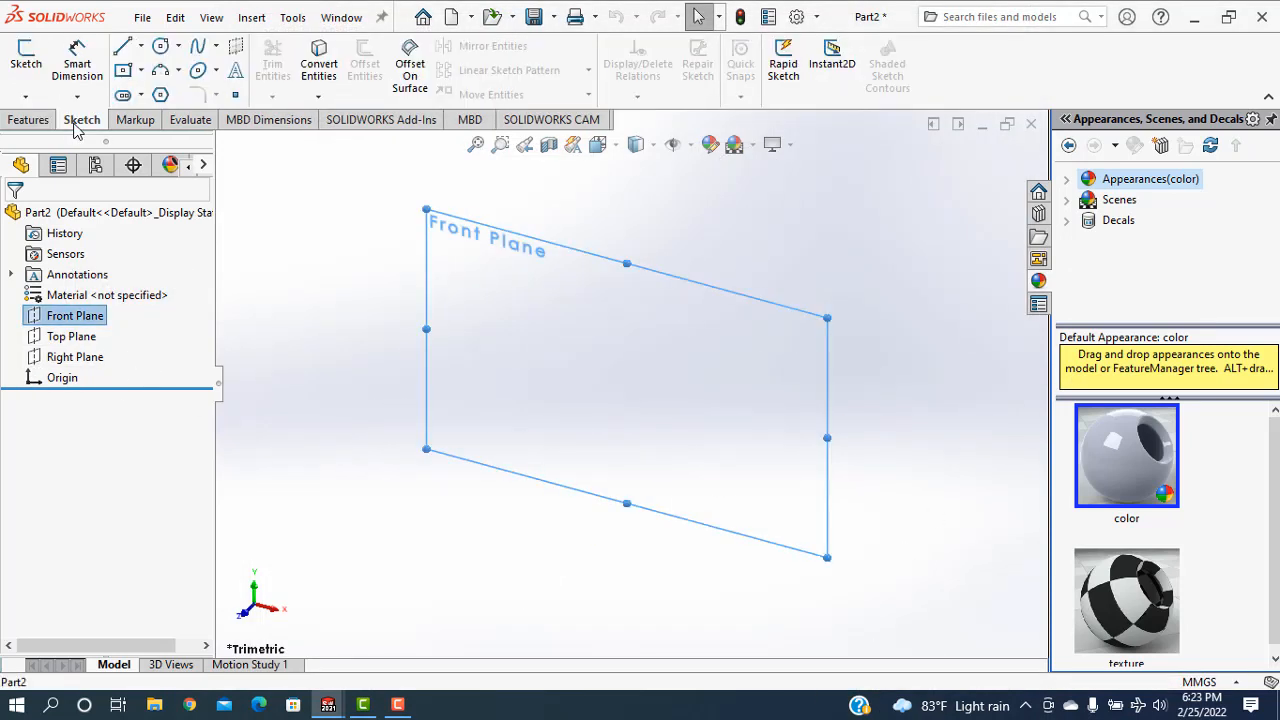
{"action": "left_click", "coordinate": [124, 47]}
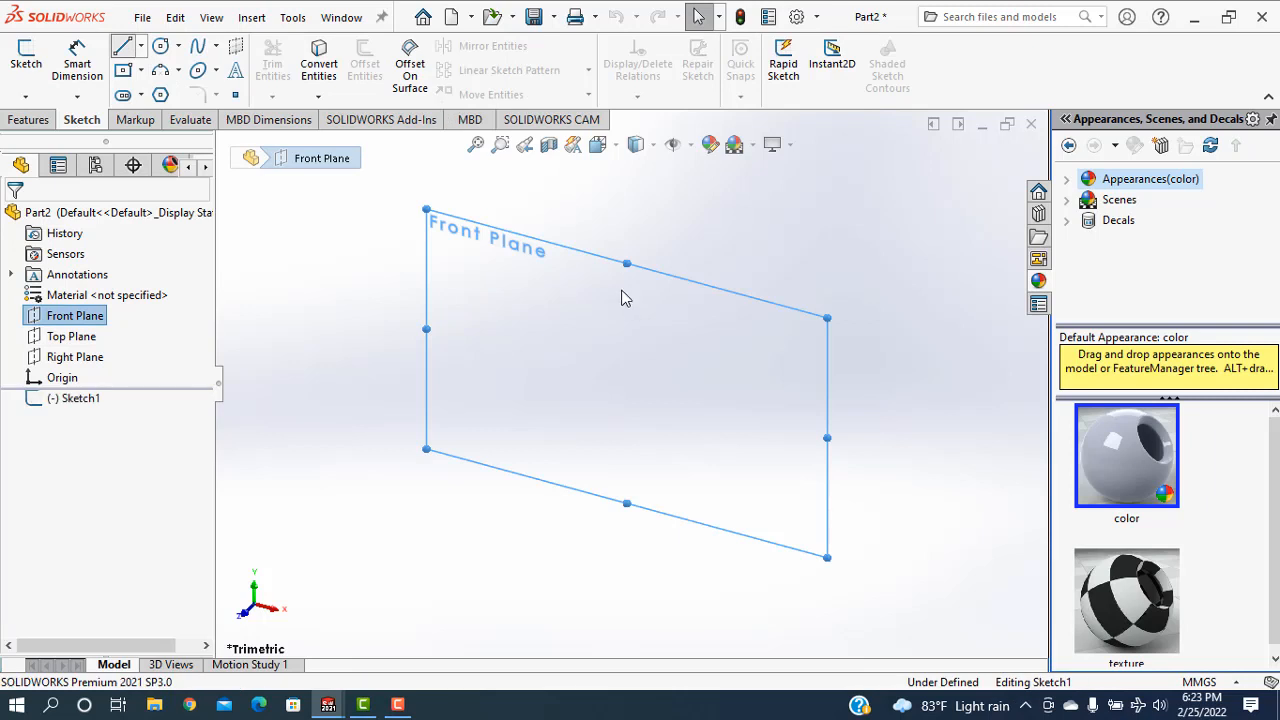
{"action": "left_click", "coordinate": [628, 382]}
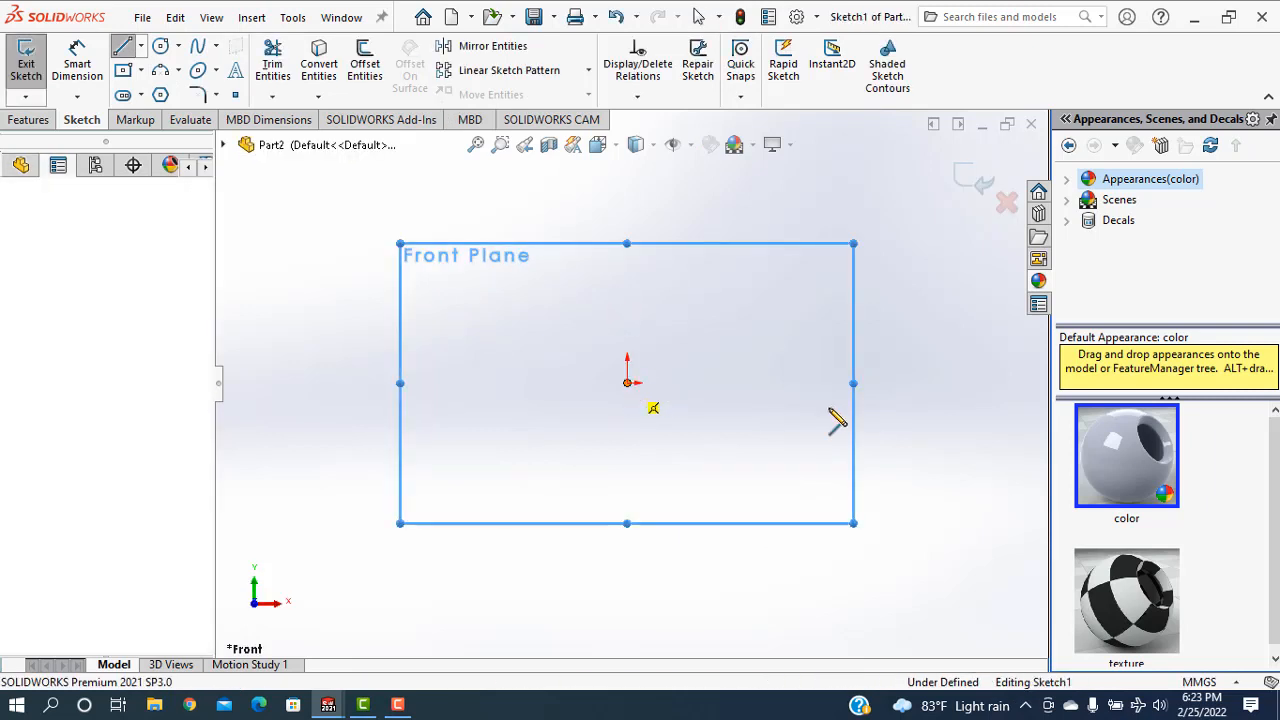
{"action": "left_click", "coordinate": [818, 382]}
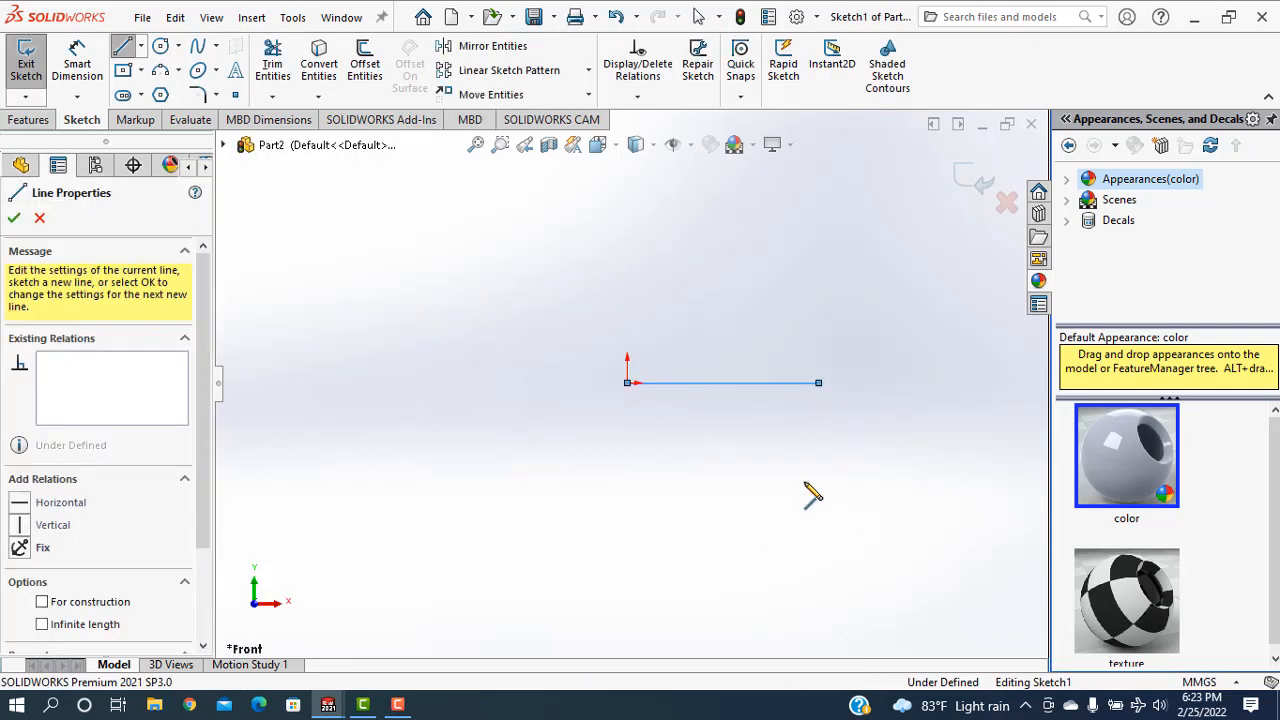
{"action": "left_click", "coordinate": [818, 580]}
{"action": "right_click", "coordinate": [885, 479]}
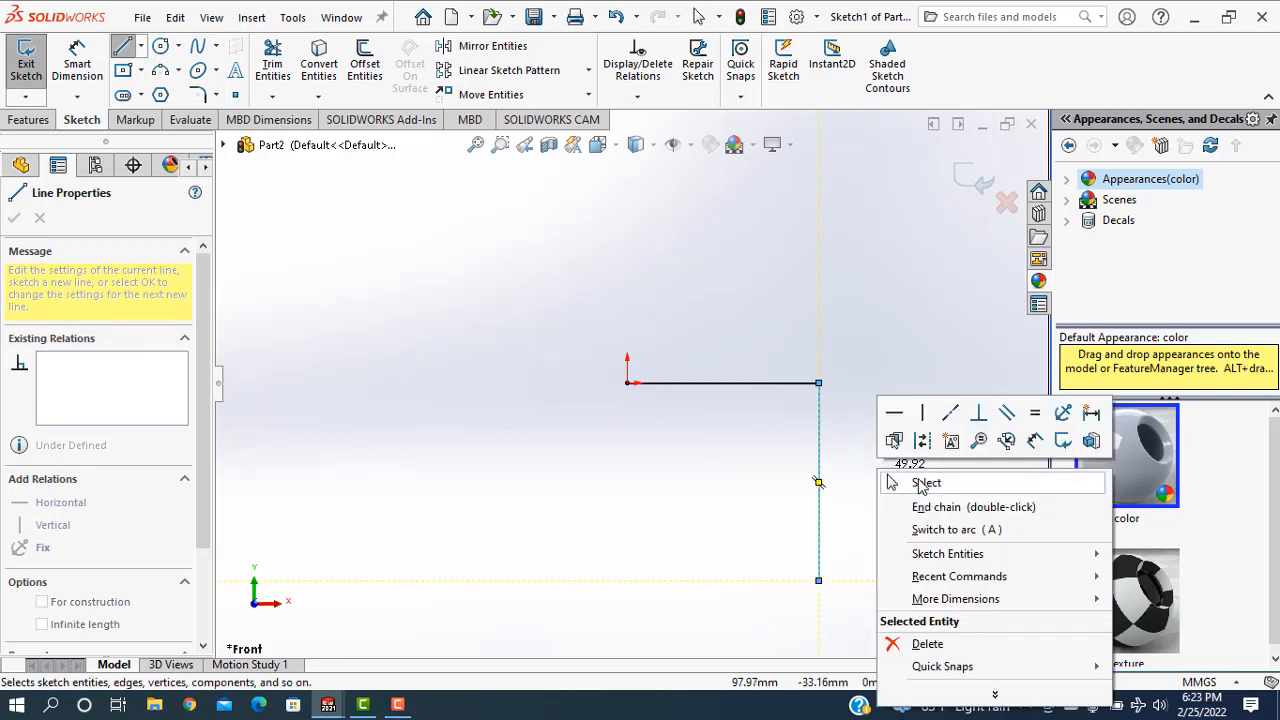
{"action": "left_click", "coordinate": [921, 486]}
- Dimension the horizontal and the vertical sketch line to 30 mm each
{"action": "left_click", "coordinate": [77, 66]}
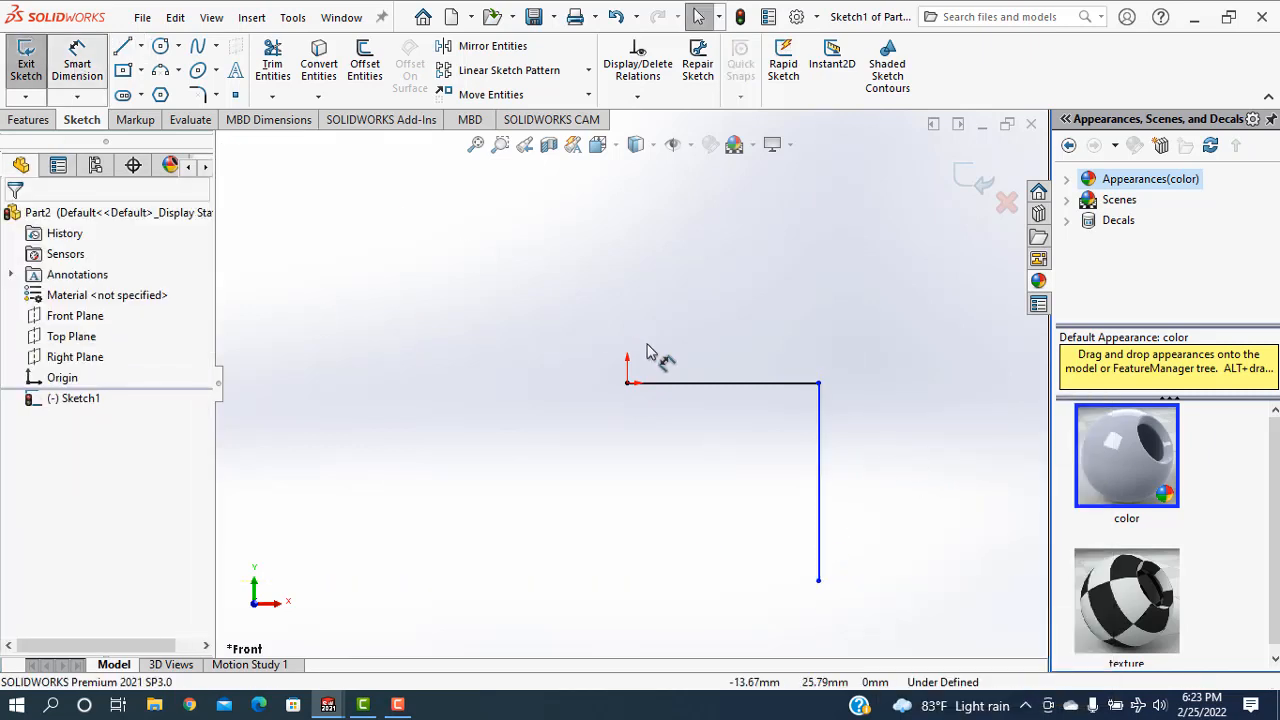
{"action": "left_click", "coordinate": [742, 383]}
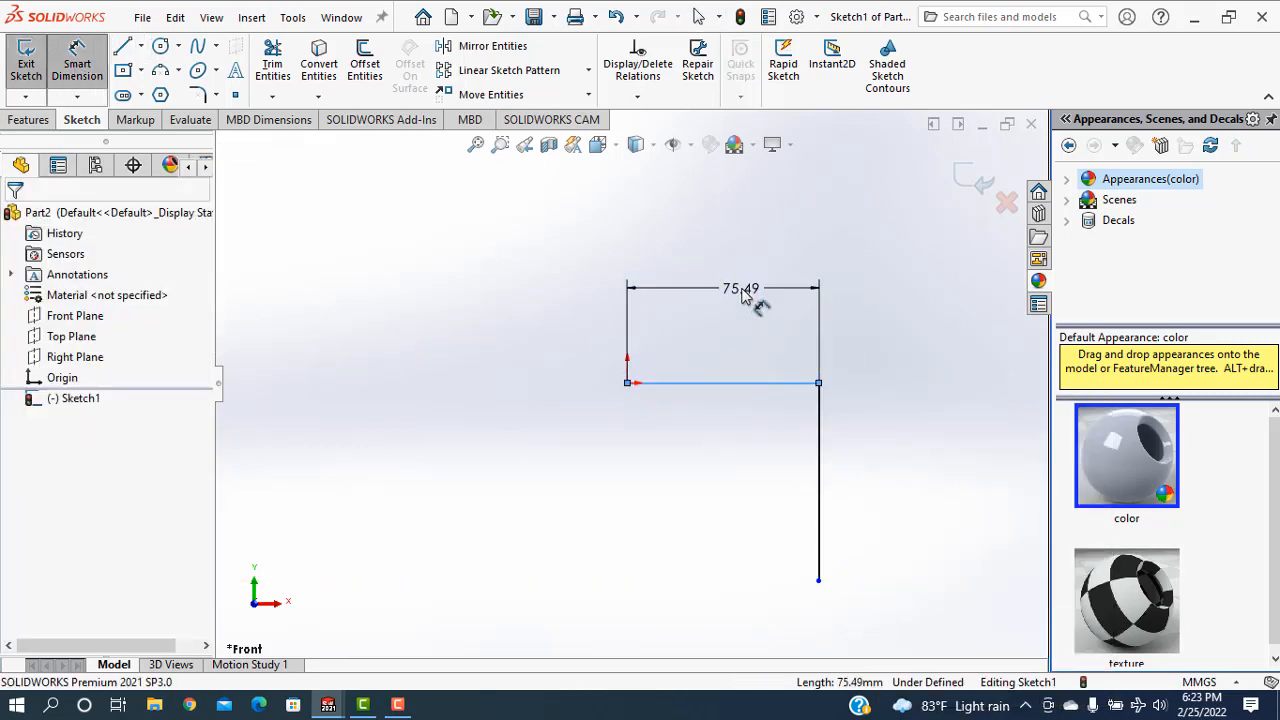
{"action": "left_click", "coordinate": [742, 290]}
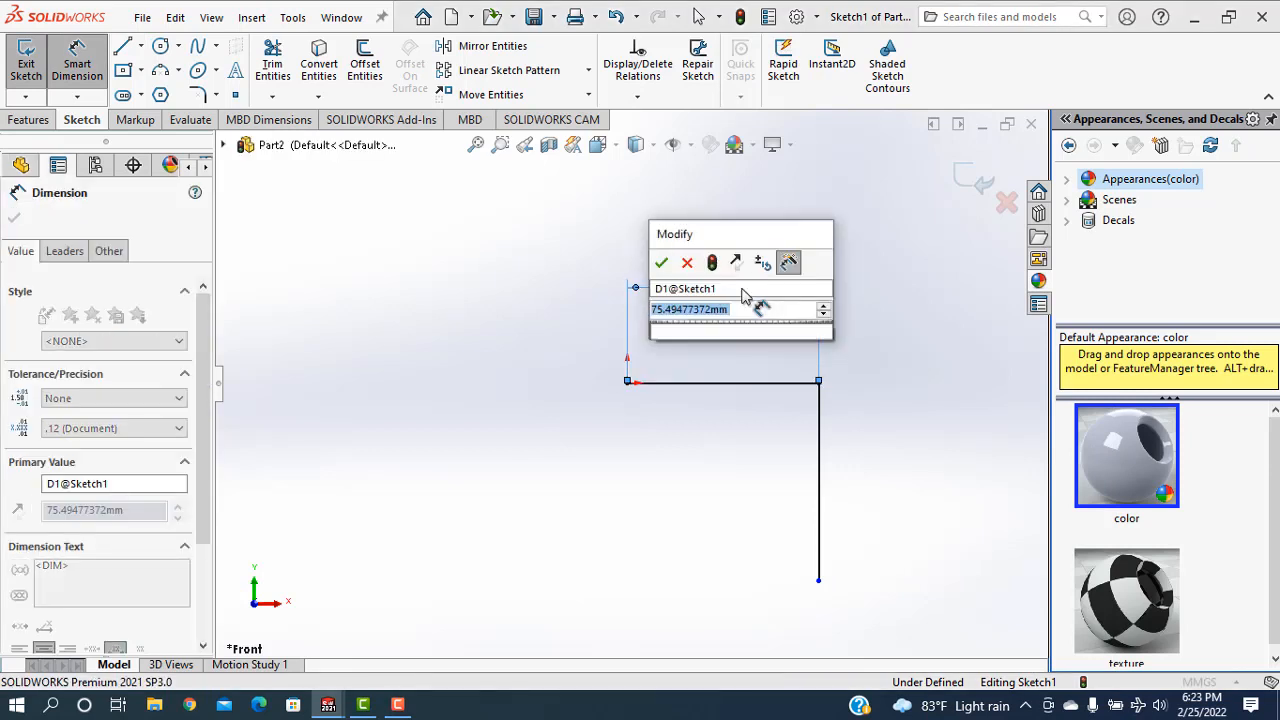
{"action": "type", "text": "30"}
{"action": "key", "text": "Return"}
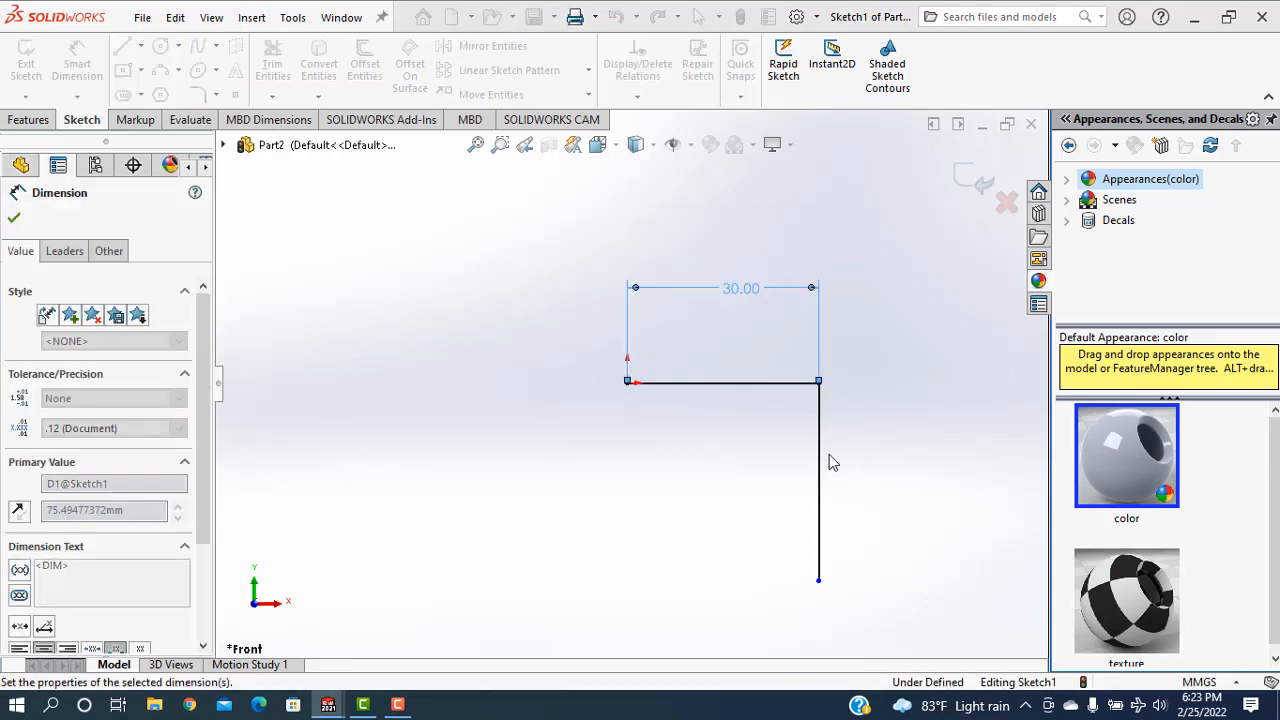
{"action": "left_click", "coordinate": [893, 489]}
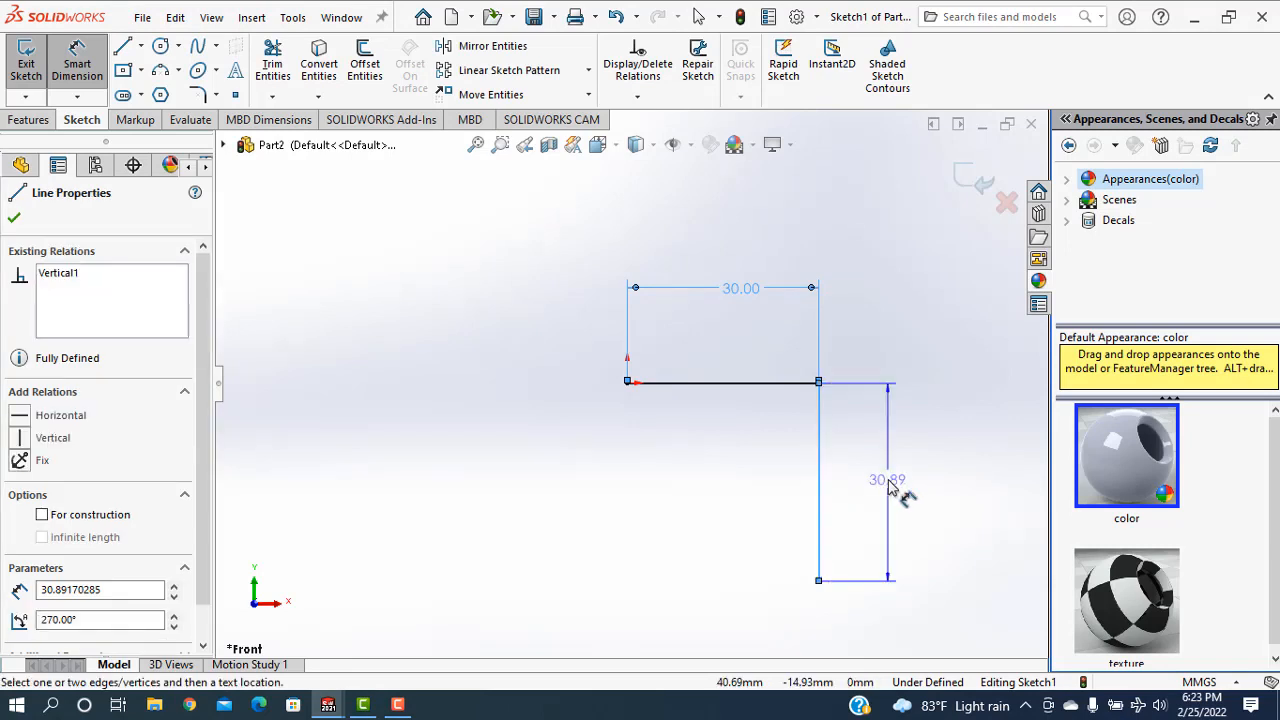
{"action": "left_click", "coordinate": [893, 489]}
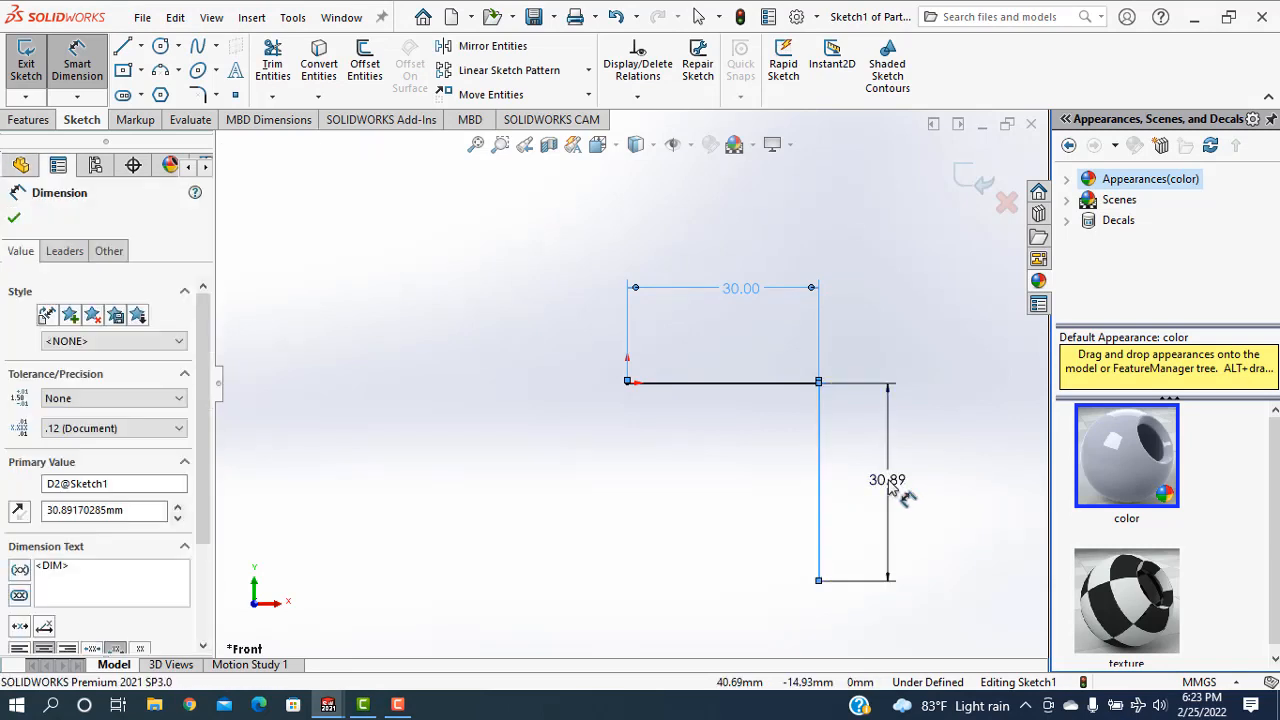
{"action": "type", "text": "30"}
{"action": "key", "text": "Return"}
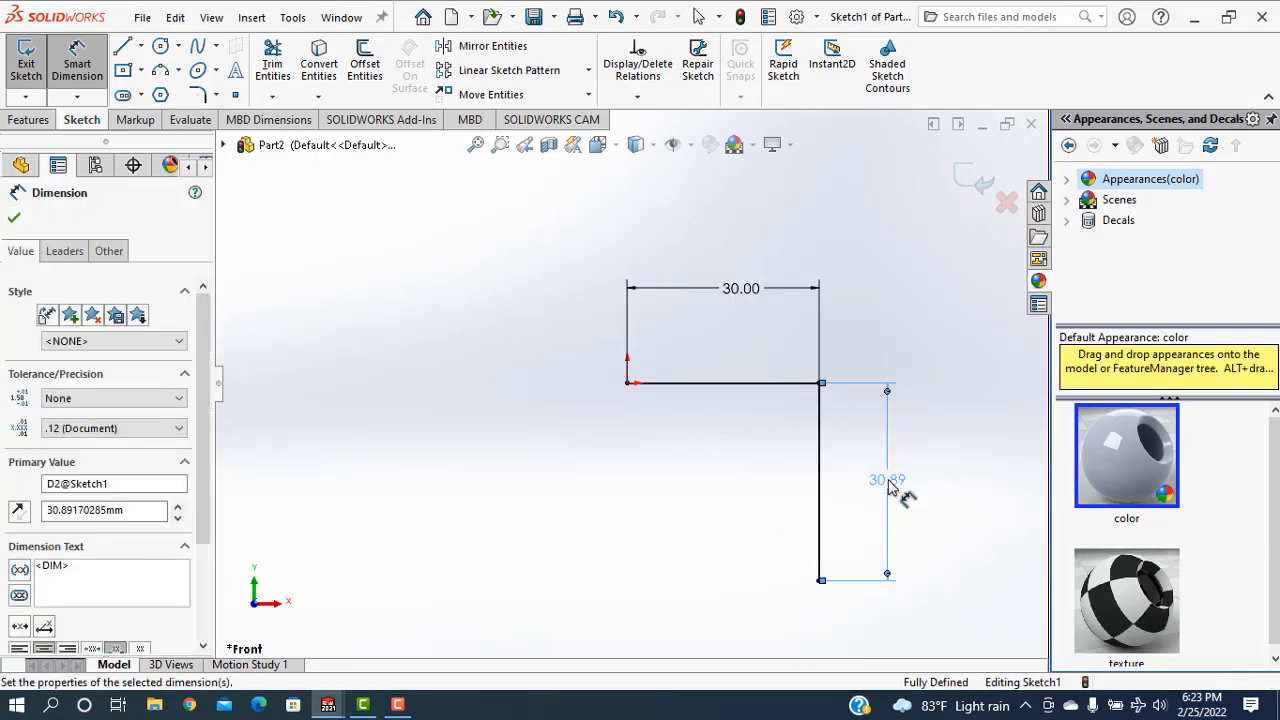
{"action": "left_click", "coordinate": [14, 219]}
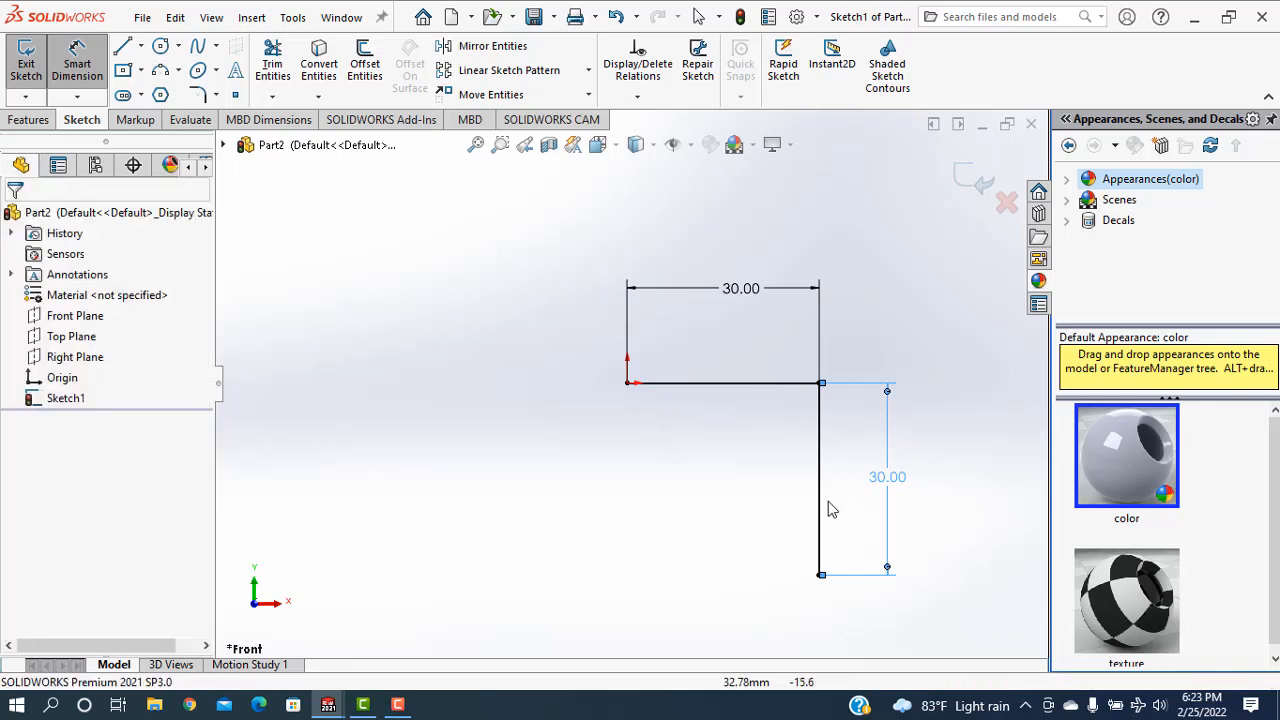
{"action": "key", "text": "Escape"}
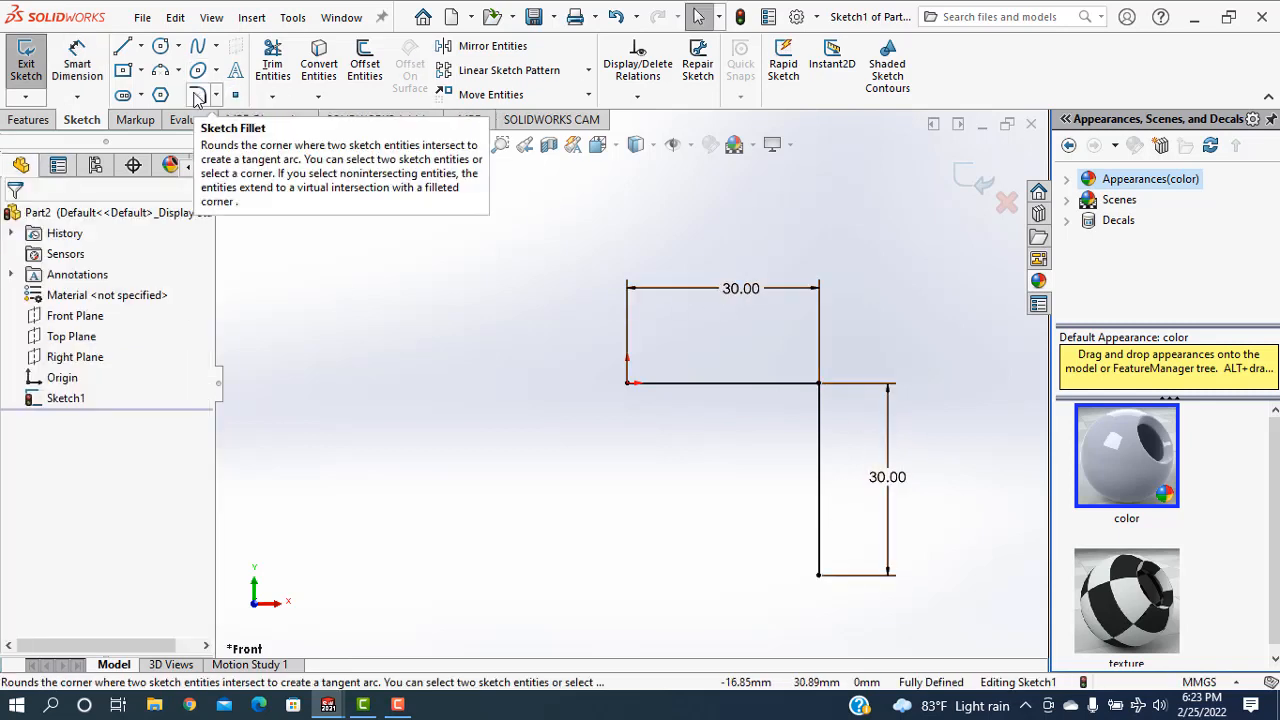
- Round the corner between the two sketch lines with a 15 mm sketch fillet
{"action": "left_click", "coordinate": [199, 95]}
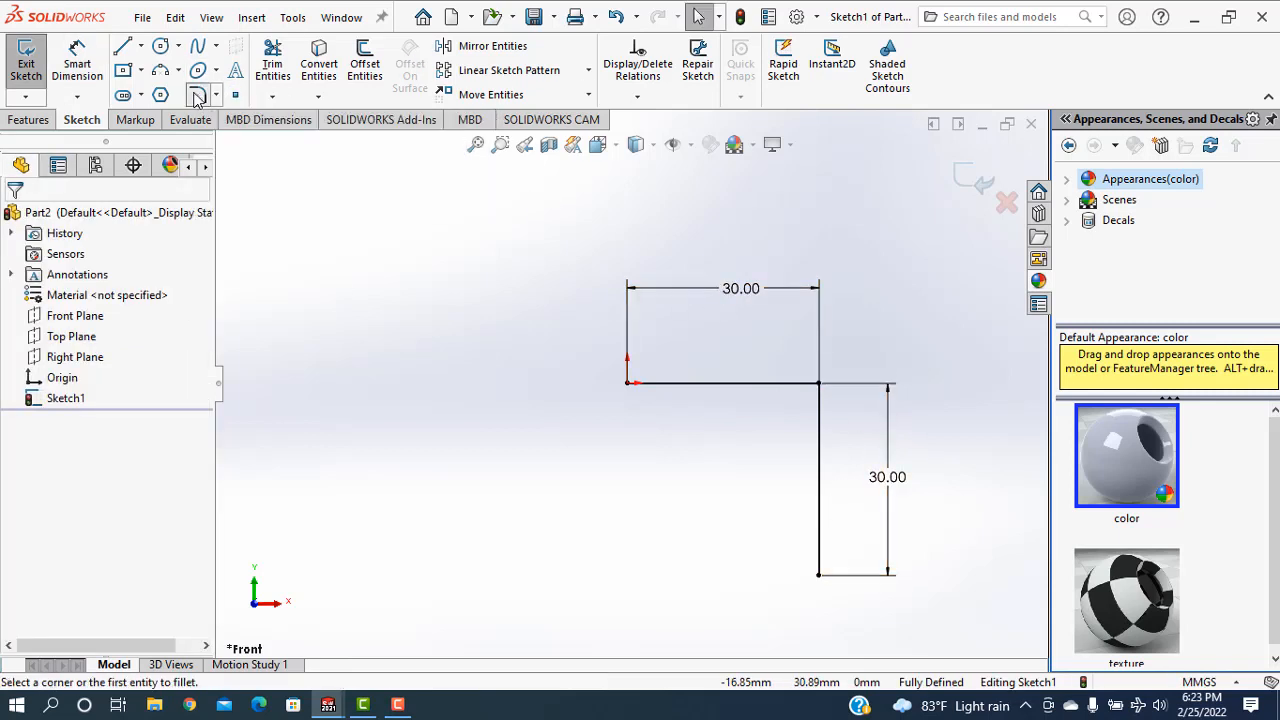
{"action": "left_click", "coordinate": [824, 396]}
{"action": "left_click_drag", "start_coordinate": [88, 398], "coordinate": [3, 410]}
{"action": "type", "text": "15"}
{"action": "key", "text": "Return"}
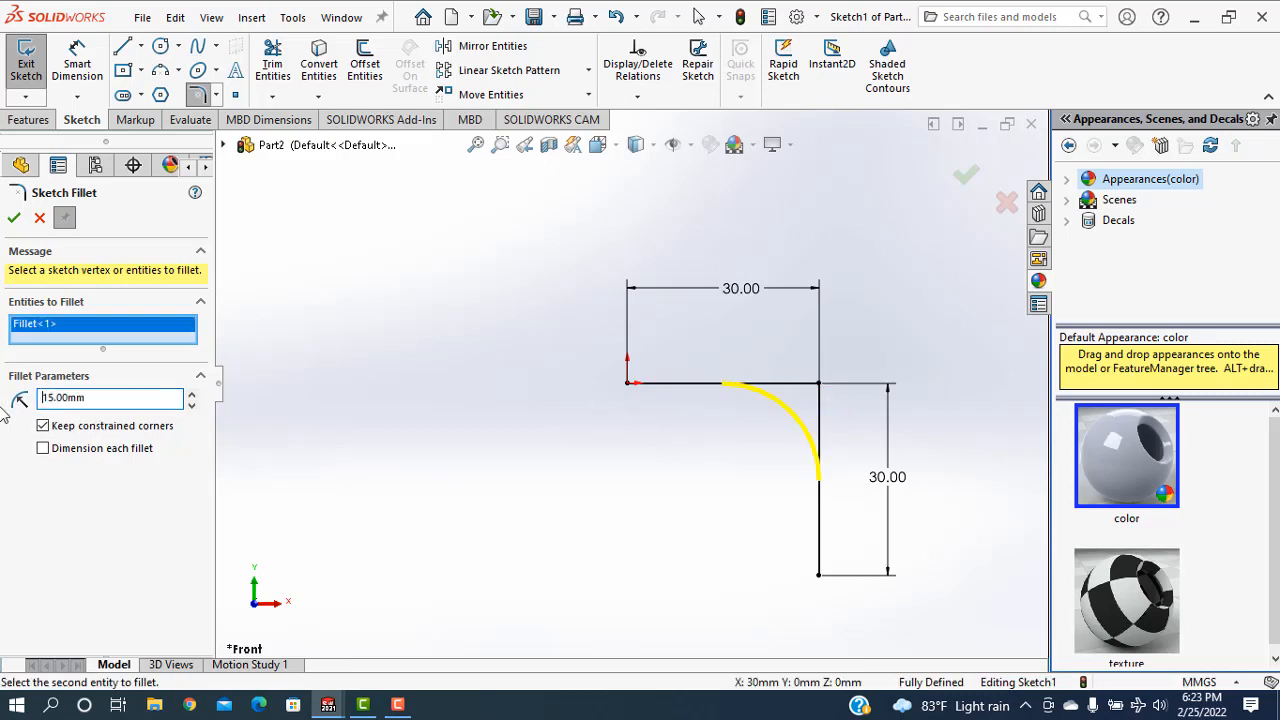
{"action": "left_click", "coordinate": [13, 218]}
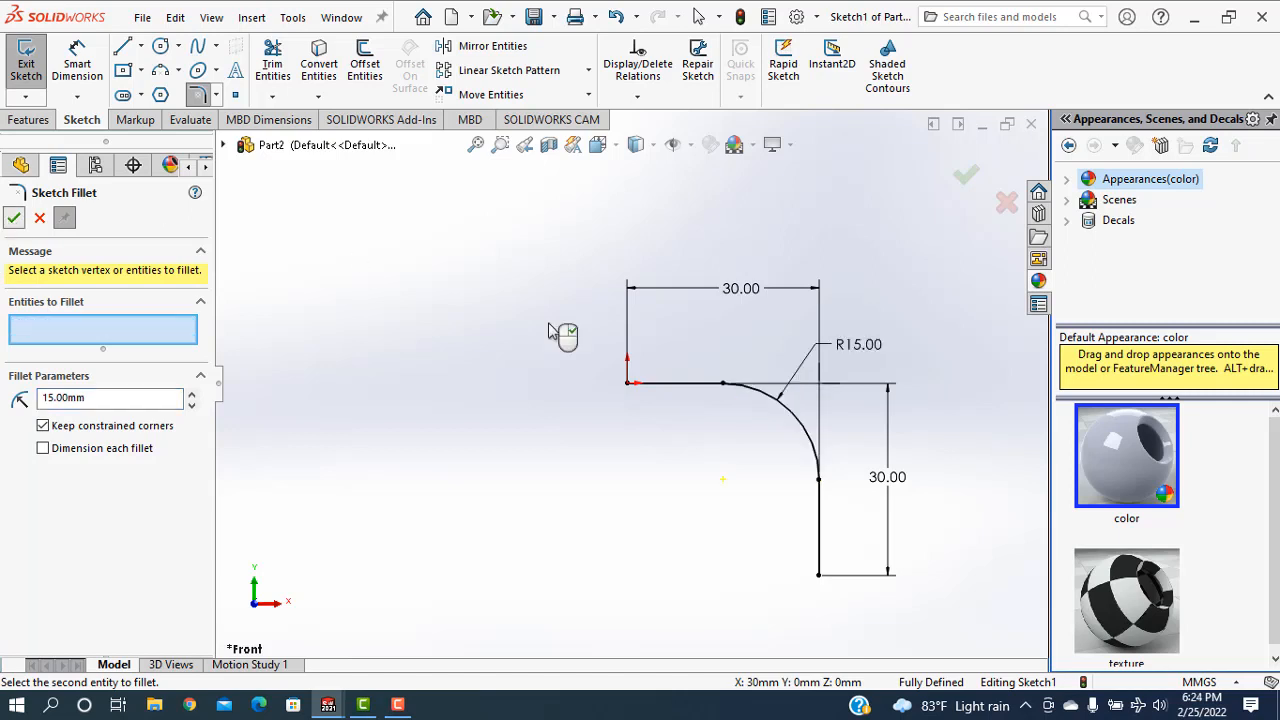
{"action": "left_click", "coordinate": [13, 218]}
- Sweep a 28 mm circular profile along the filleted L-shaped sketch as a one-direction thin feature with a 3 mm wall going inward
{"action": "left_click", "coordinate": [28, 119]}
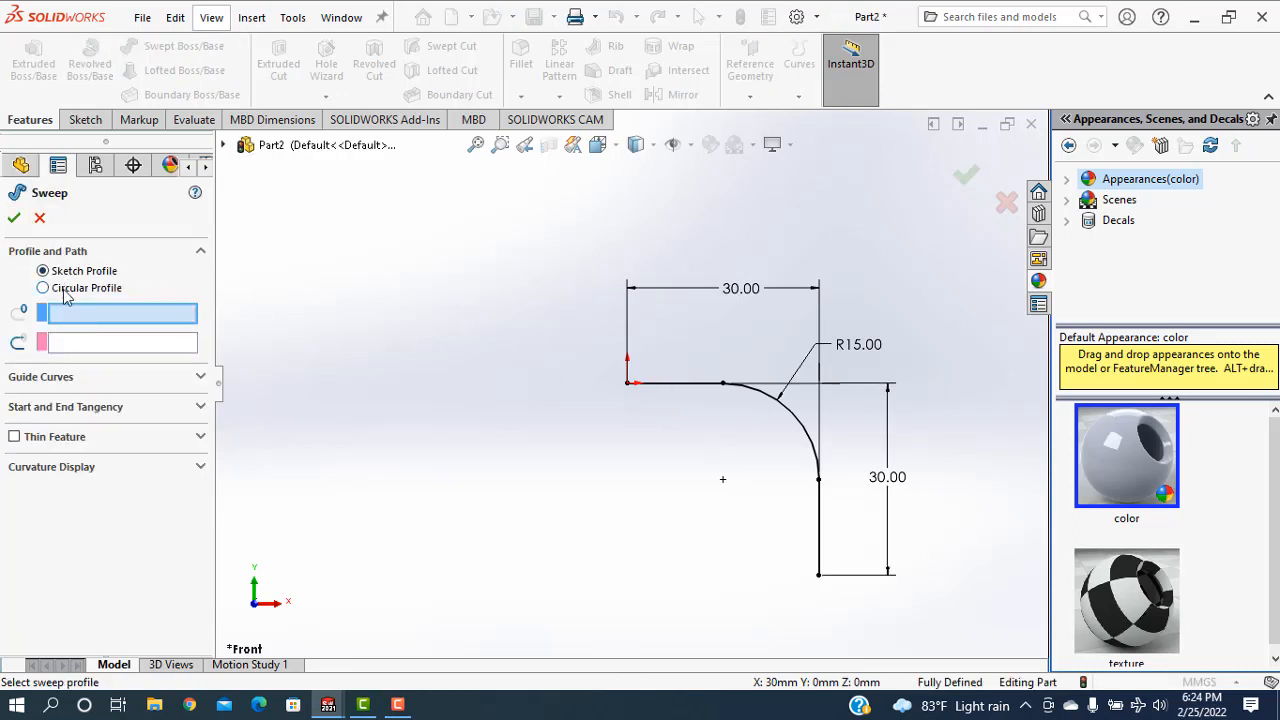
{"action": "left_click", "coordinate": [44, 288]}
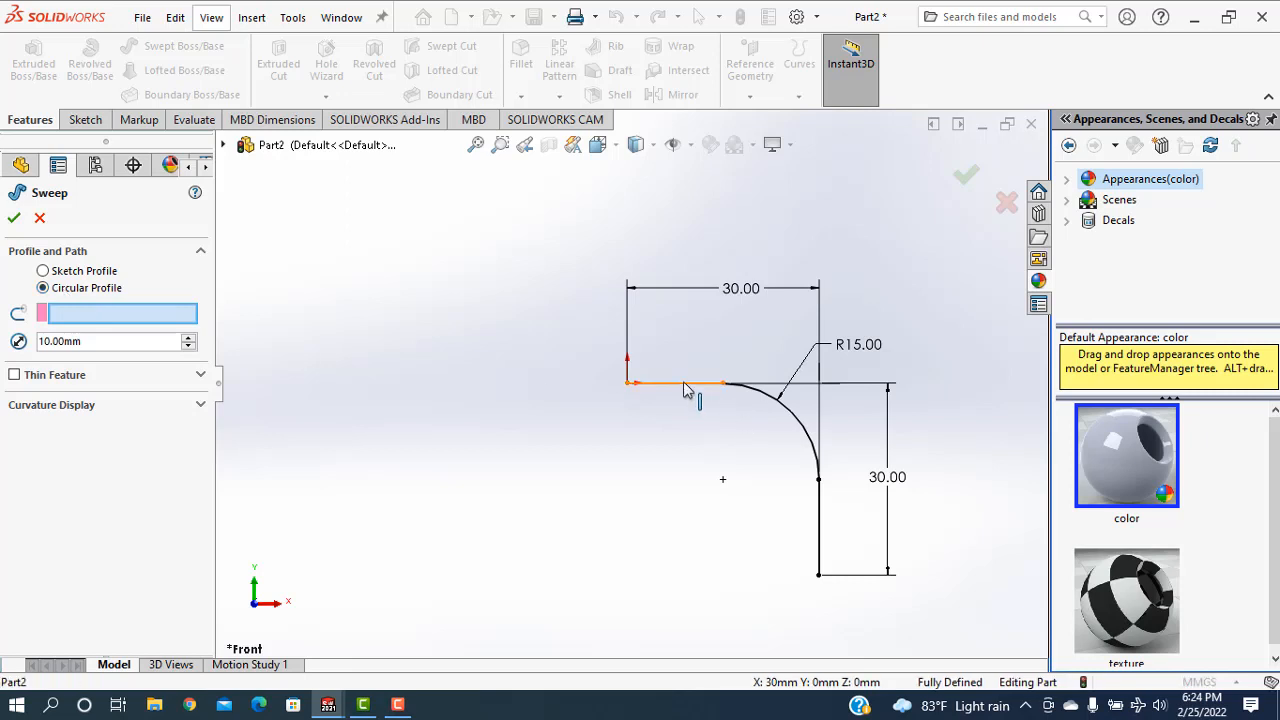
{"action": "left_click", "coordinate": [684, 389]}
{"action": "middle_click_drag", "start_coordinate": [557, 477], "coordinate": [636, 534]}
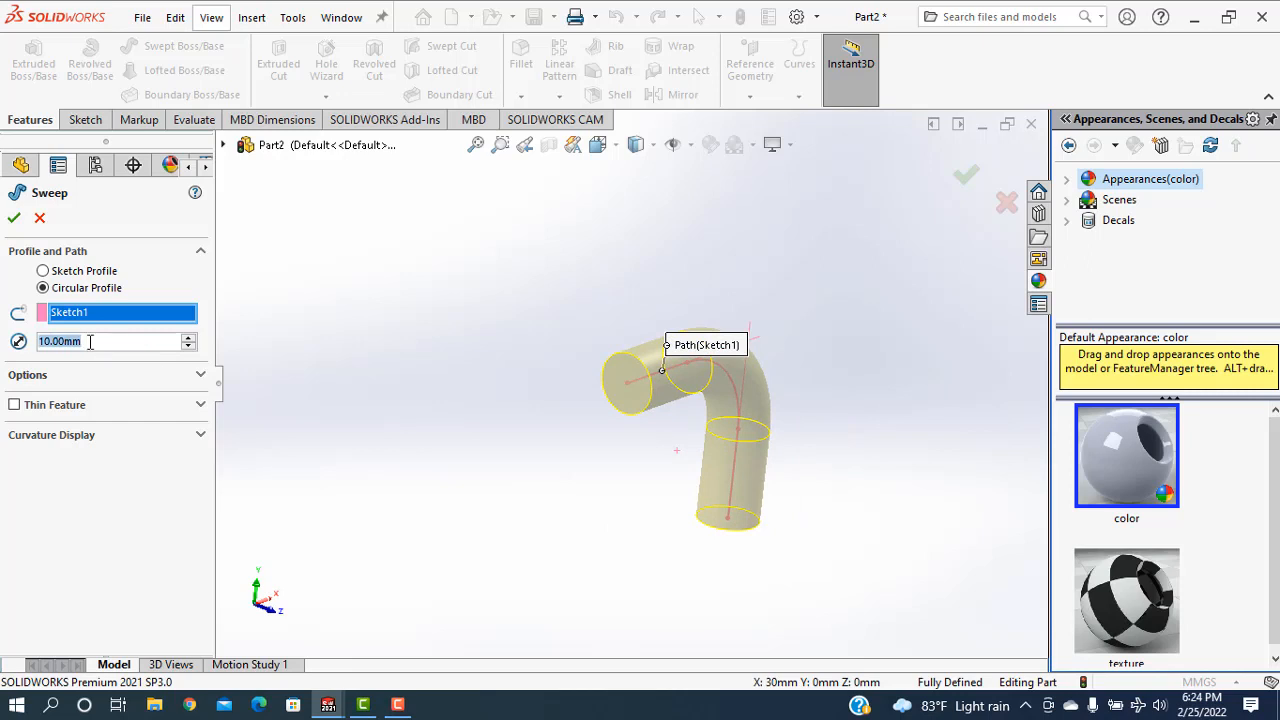
{"action": "type", "text": "28"}
{"action": "key", "text": "Return"}
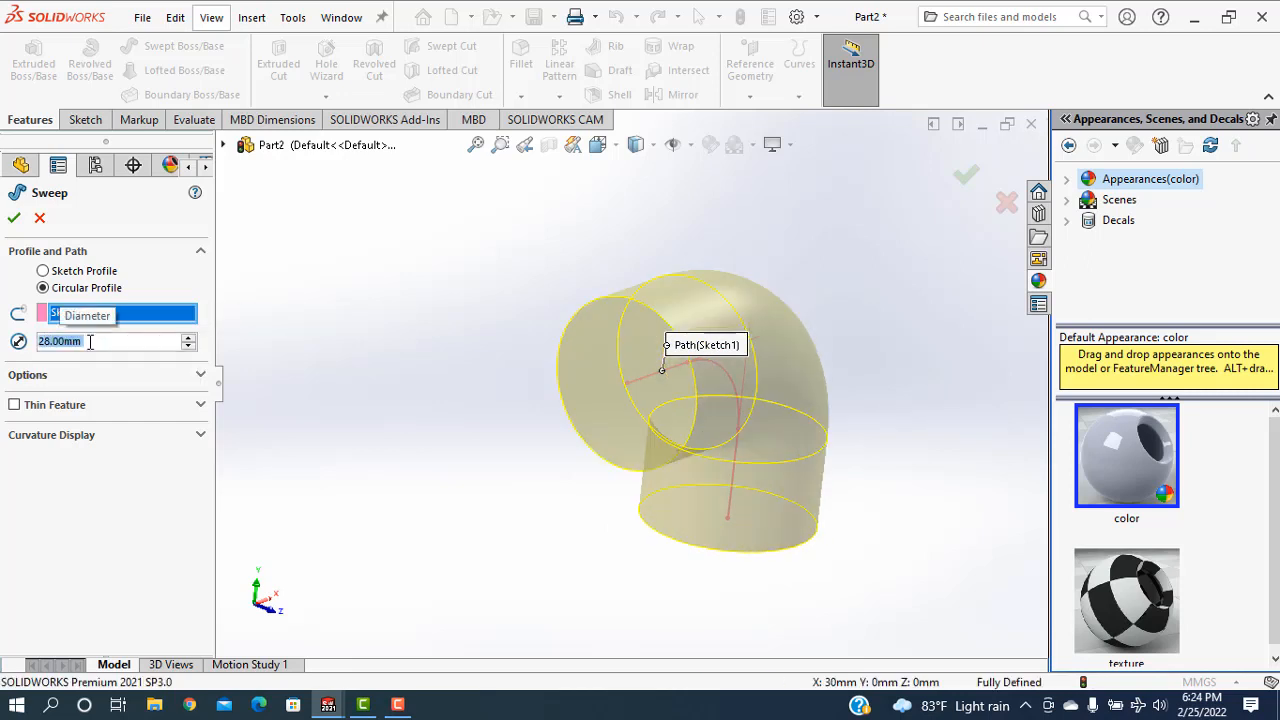
{"action": "left_click", "coordinate": [15, 405]}
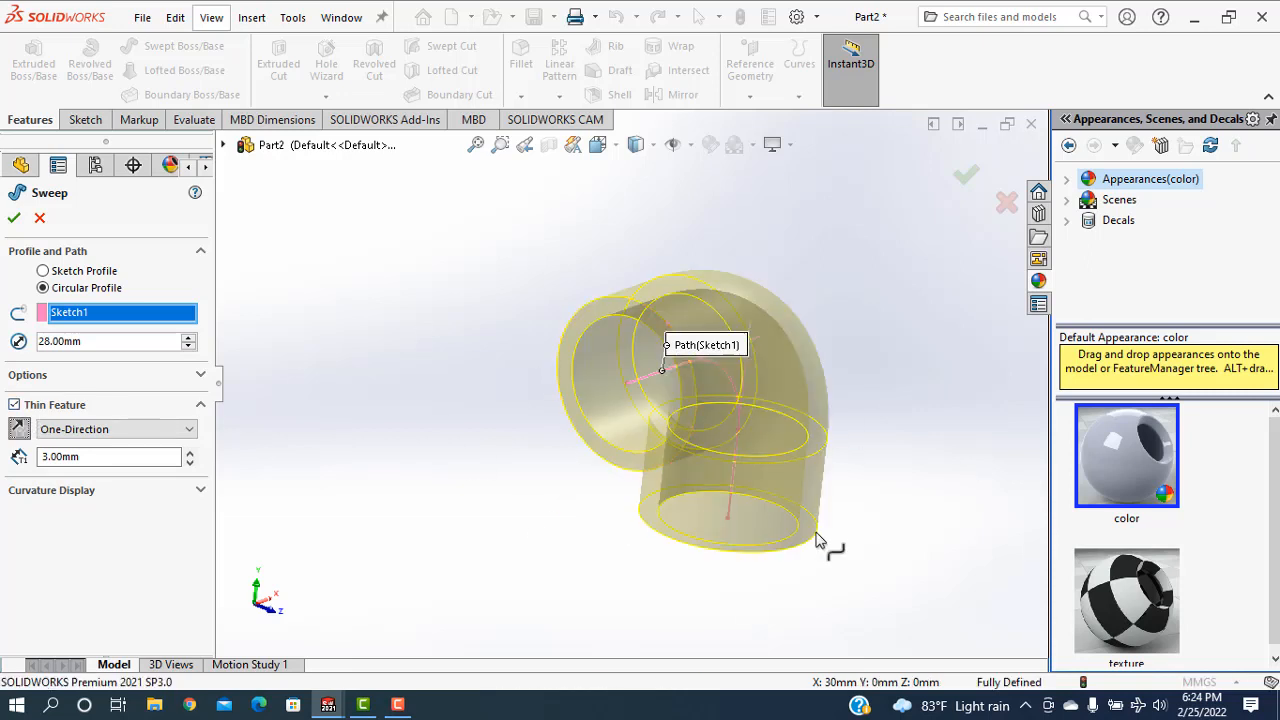
{"action": "left_click", "coordinate": [13, 219]}
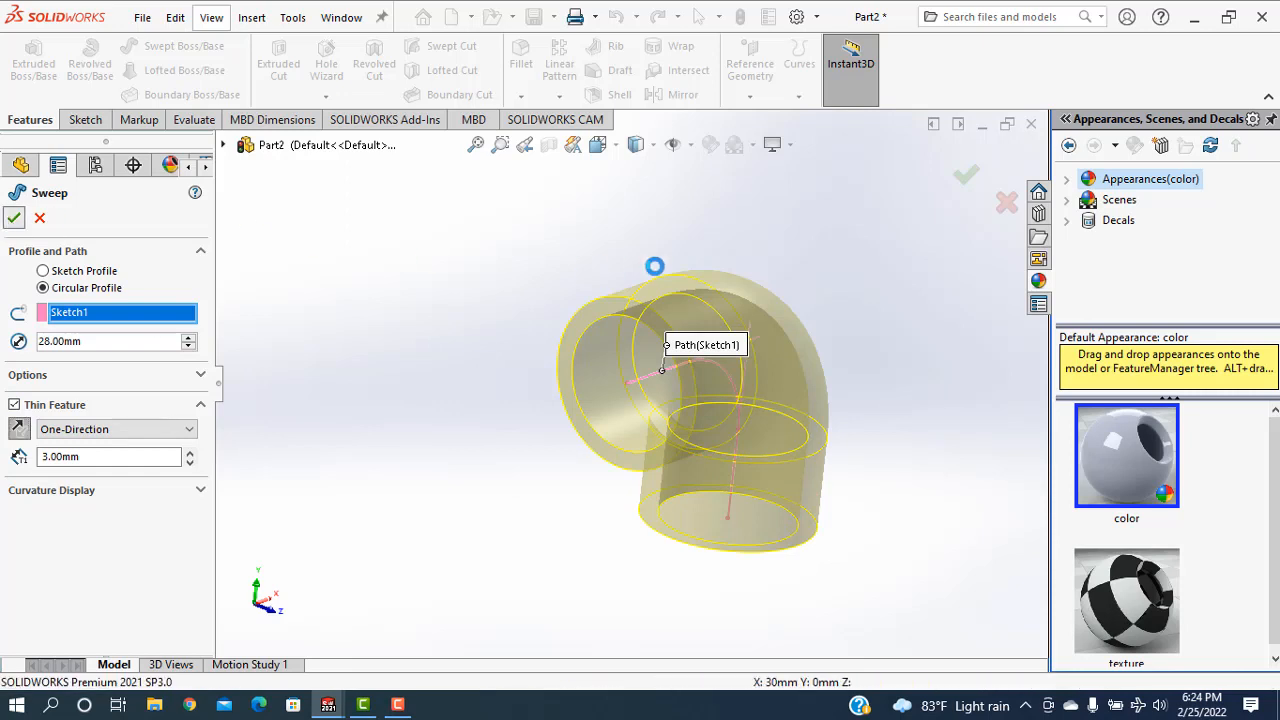
{"action": "left_click", "coordinate": [932, 447]}
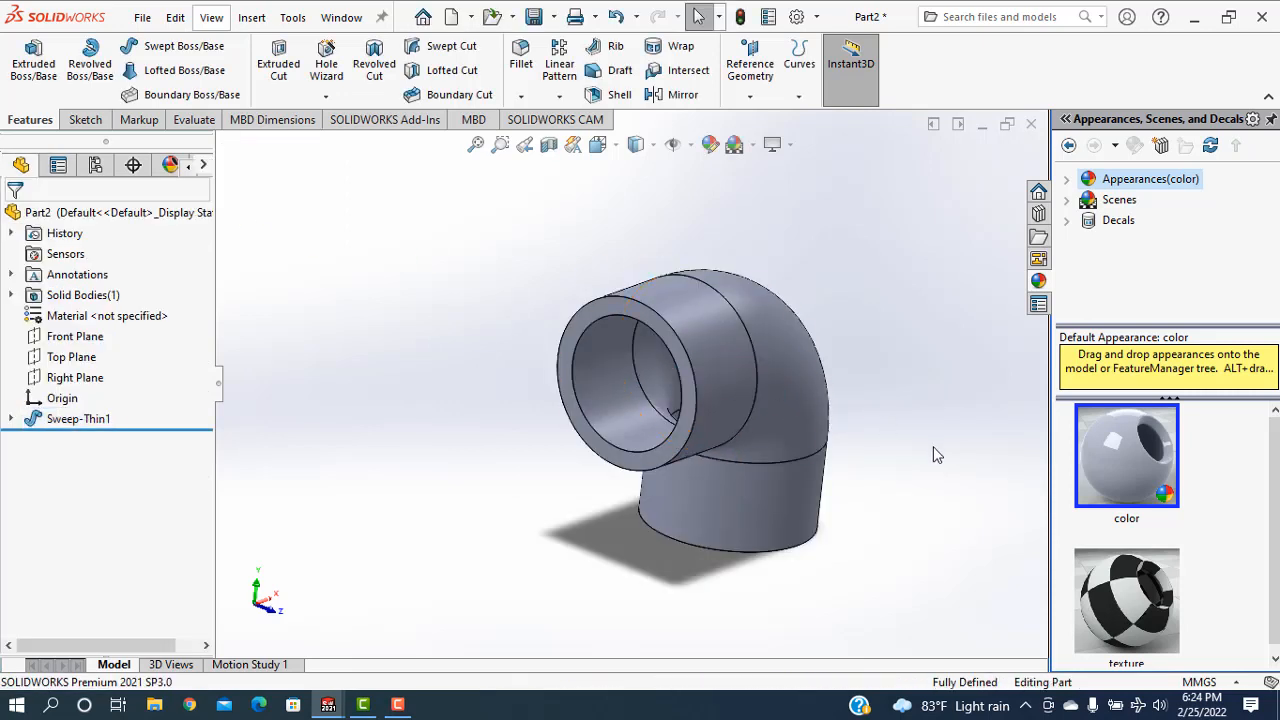
- Start a sketch on the annular end face of the horizontal leg and convert its outer circular edge into the sketch
{"action": "middle_click_drag", "start_coordinate": [932, 447], "coordinate": [700, 450]}
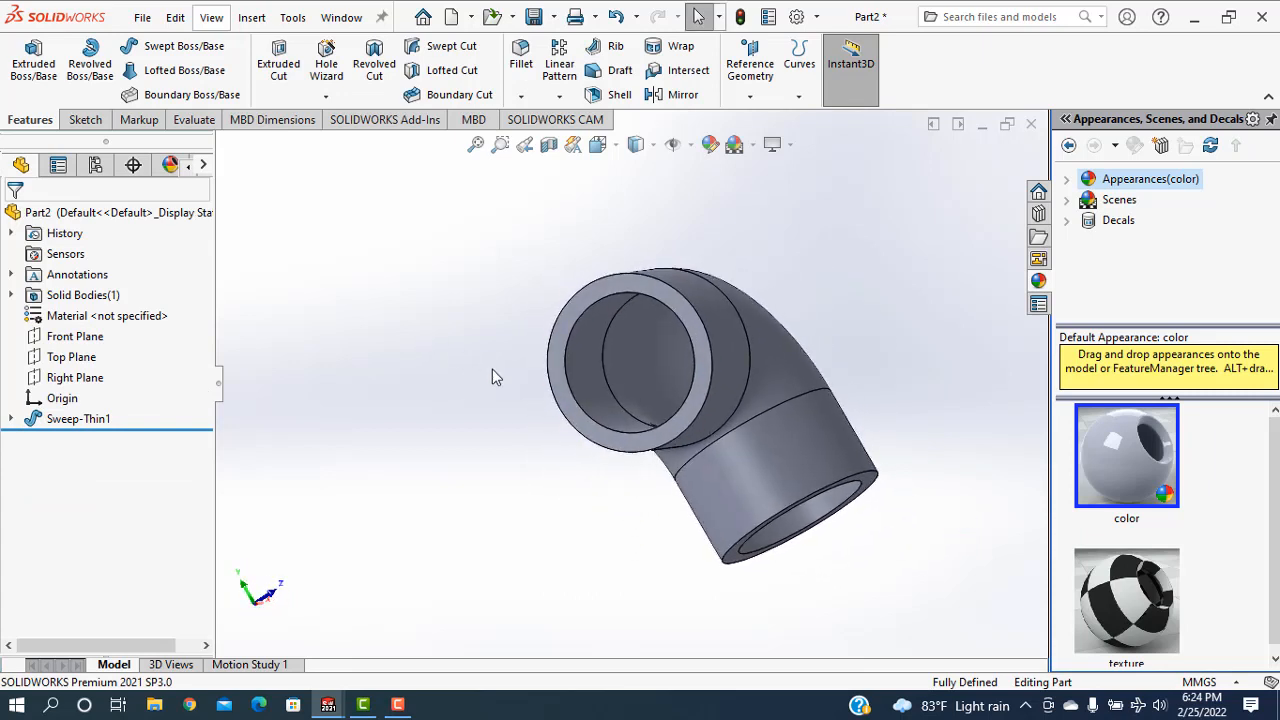
{"action": "left_click", "coordinate": [561, 373]}
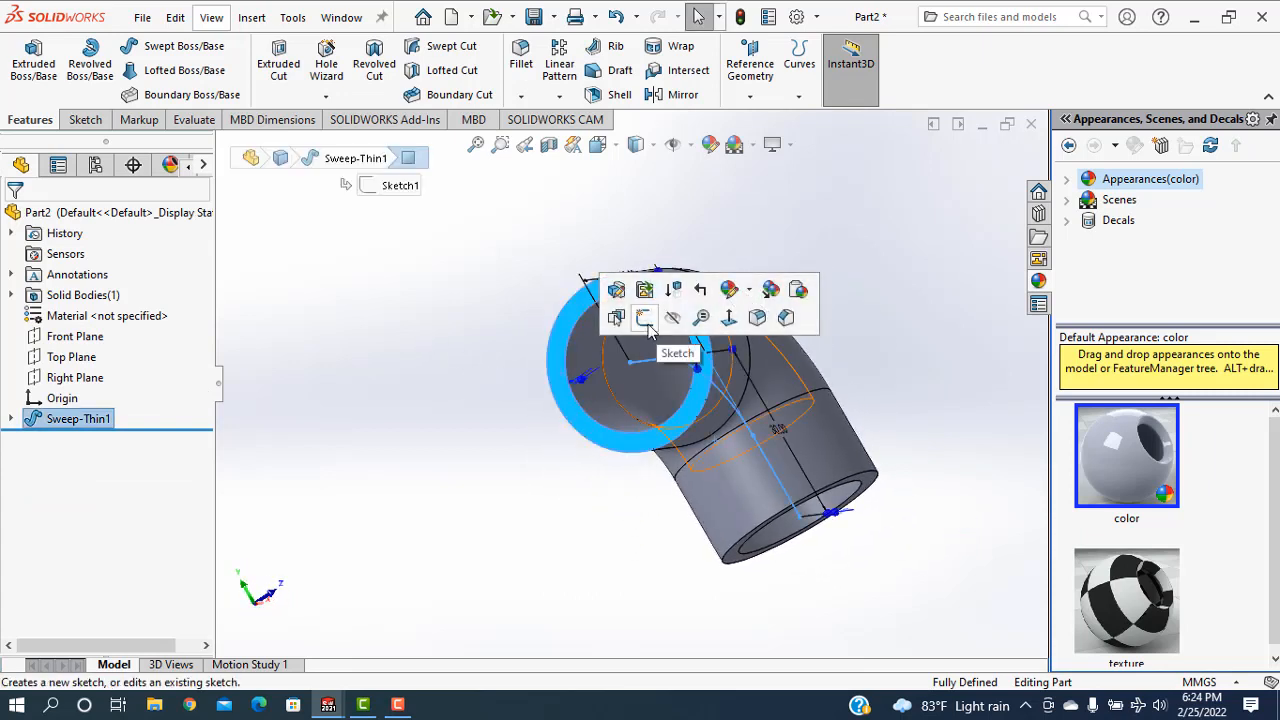
{"action": "left_click", "coordinate": [648, 332]}
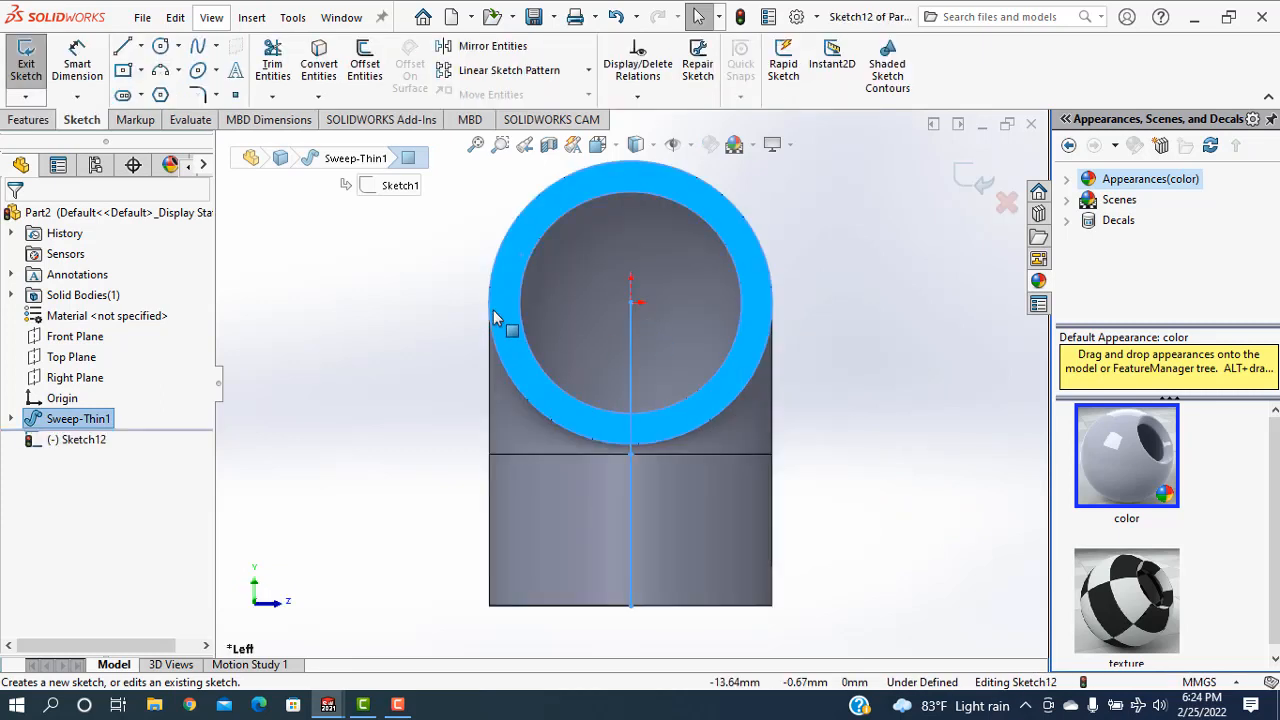
{"action": "left_click", "coordinate": [492, 312]}
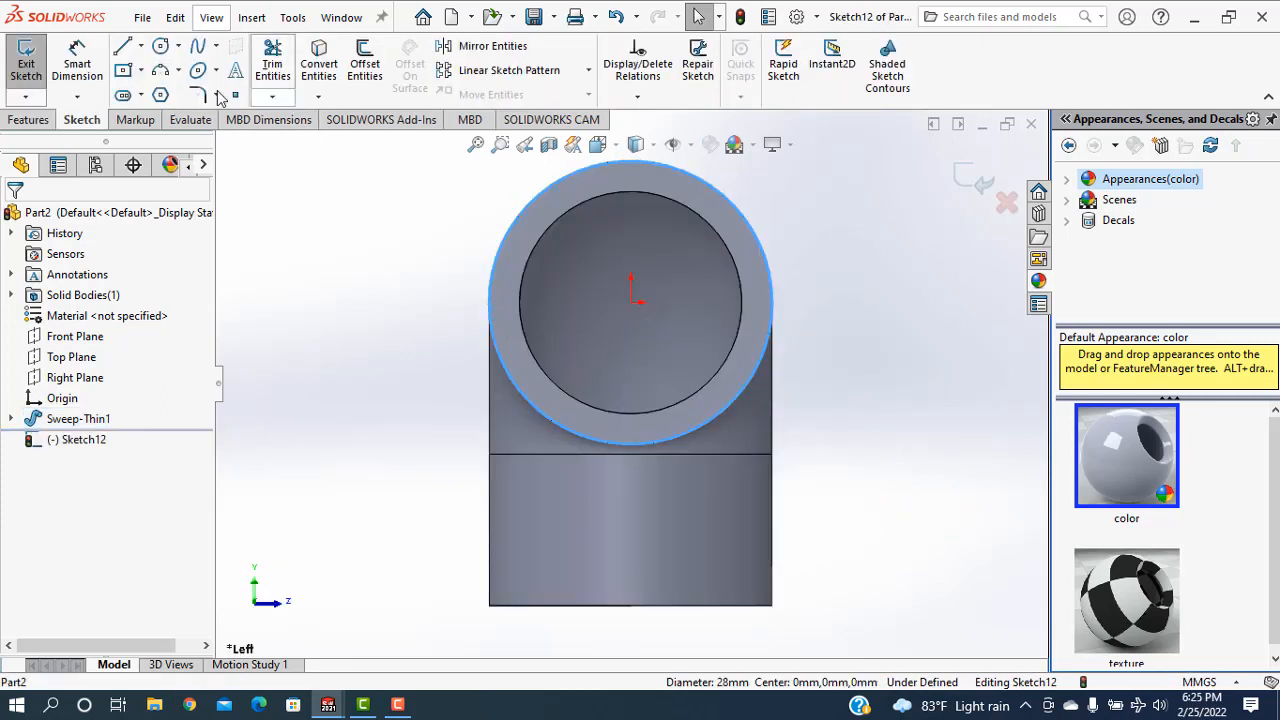
{"action": "left_click", "coordinate": [318, 80]}
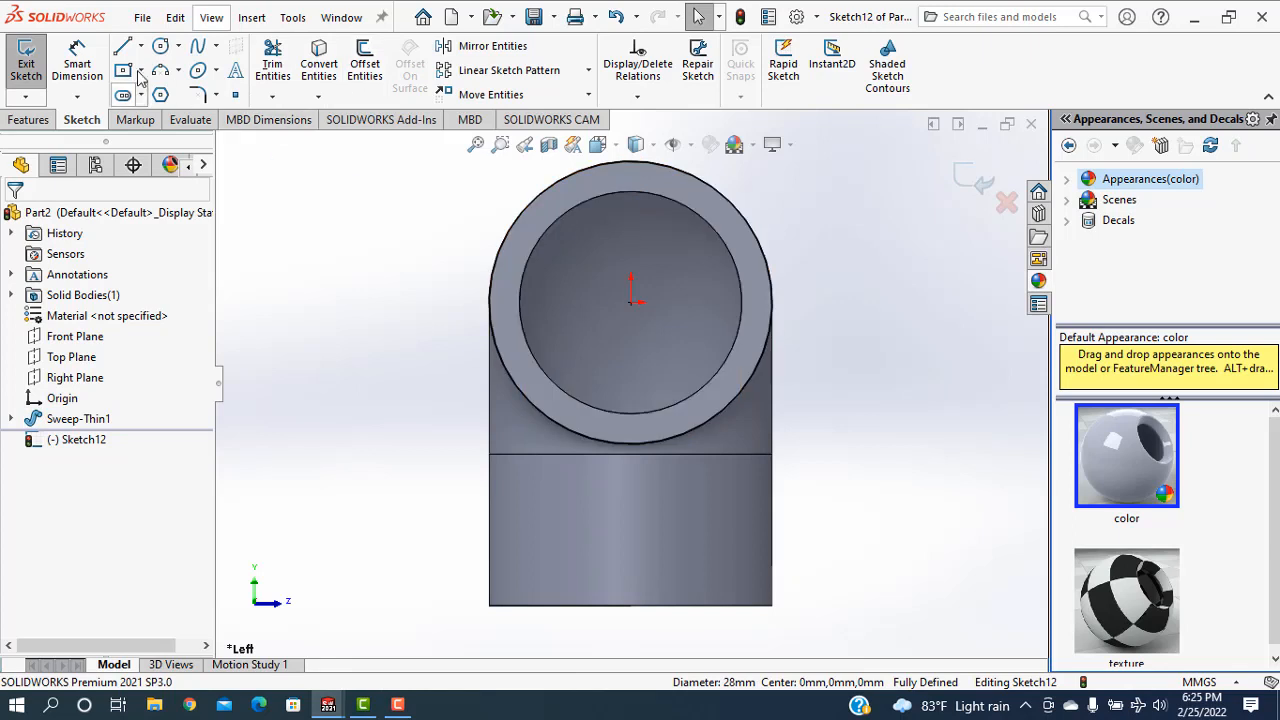
- Draw a circle about 38 mm in diameter centred on the origin, around the converted outer edge
{"action": "left_click", "coordinate": [160, 46]}
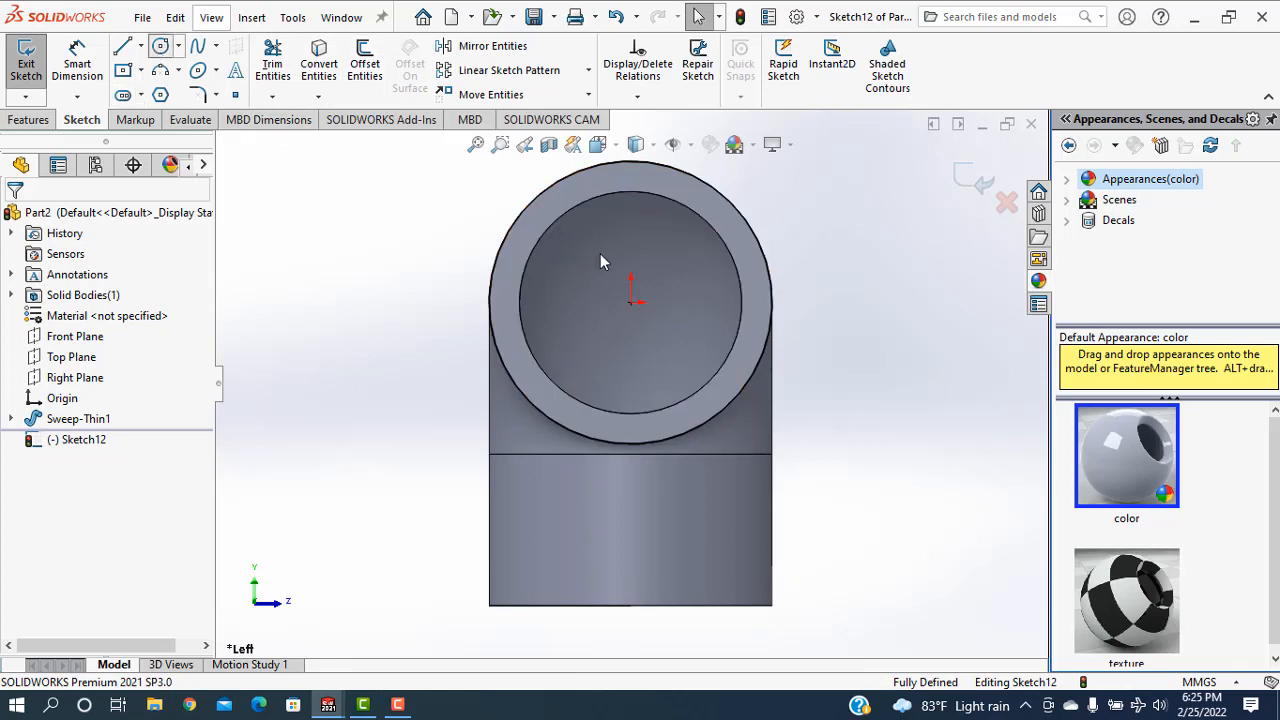
{"action": "left_click", "coordinate": [630, 300]}
{"action": "left_click", "coordinate": [800, 418]}
- Dimension the larger circle around the horizontal leg's end to a 34 mm diameter
{"action": "left_click", "coordinate": [77, 65]}
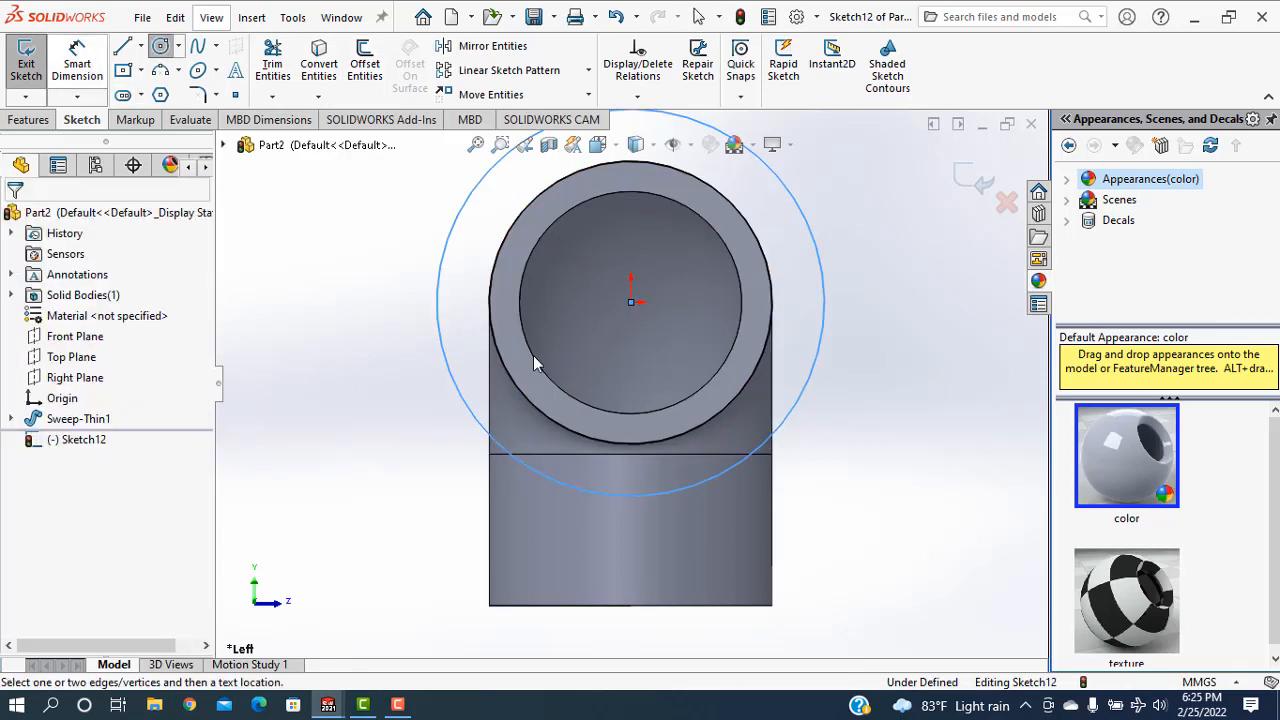
{"action": "left_click", "coordinate": [442, 318]}
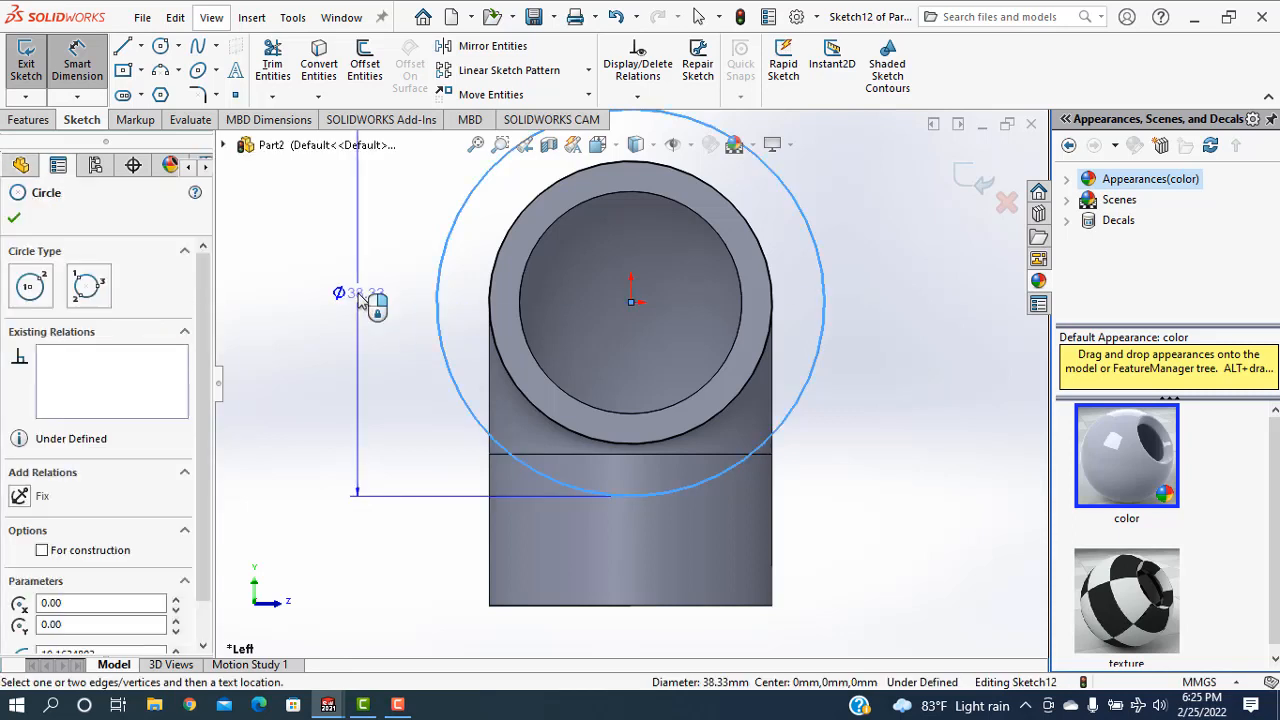
{"action": "left_click", "coordinate": [360, 300]}
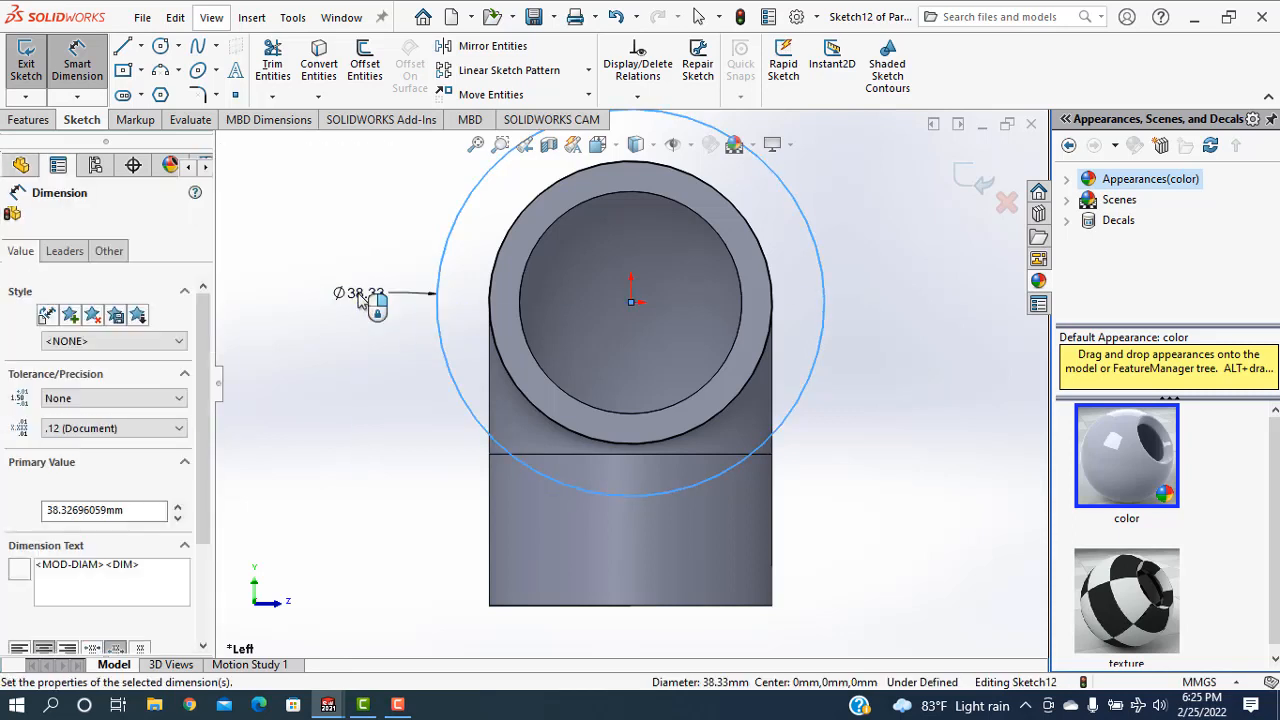
{"action": "key", "text": "Return"}
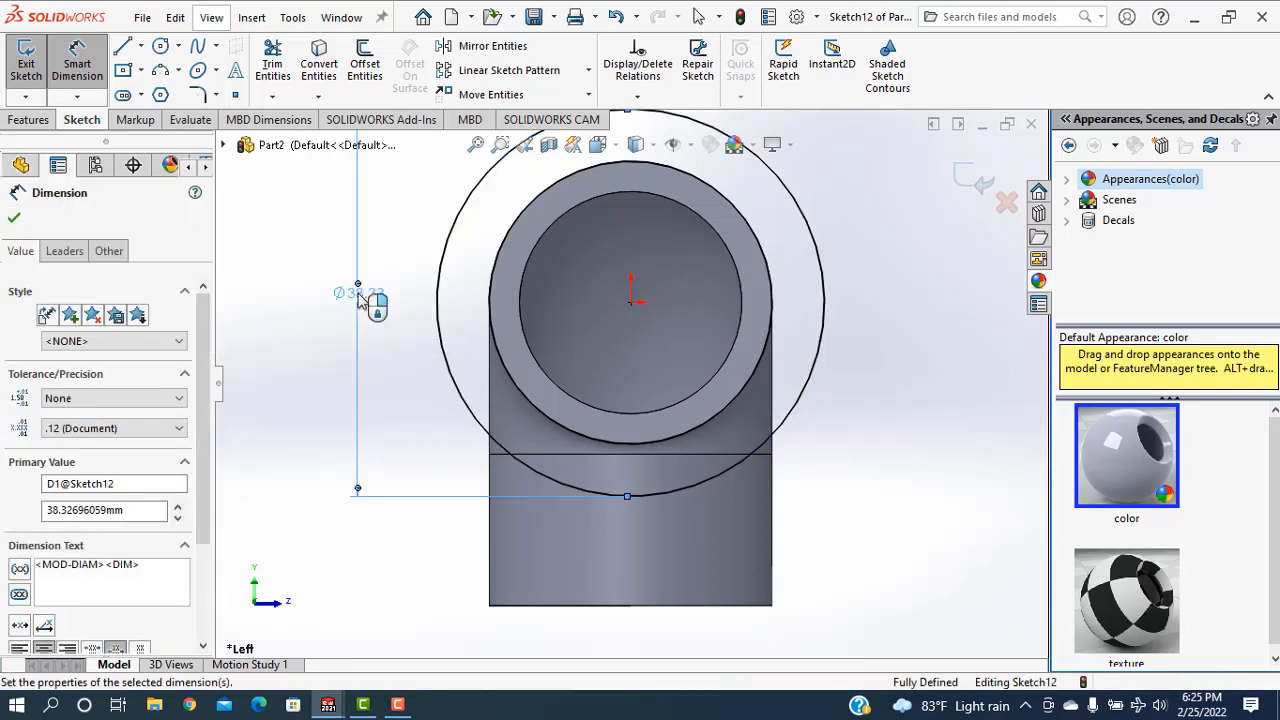
{"action": "left_click", "coordinate": [14, 217]}
- Extrude the ring between the two circles 5 mm back along the horizontal leg, merged with the elbow body
{"action": "left_click", "coordinate": [29, 120]}
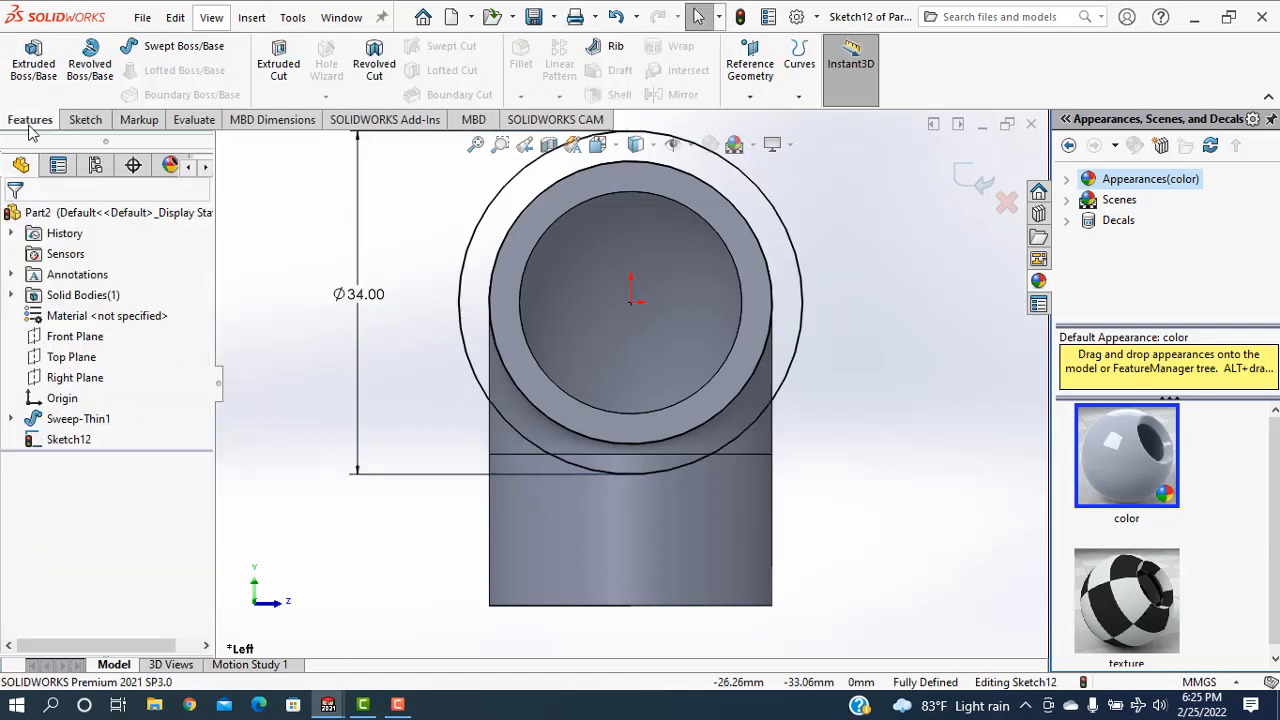
{"action": "left_click", "coordinate": [40, 68]}
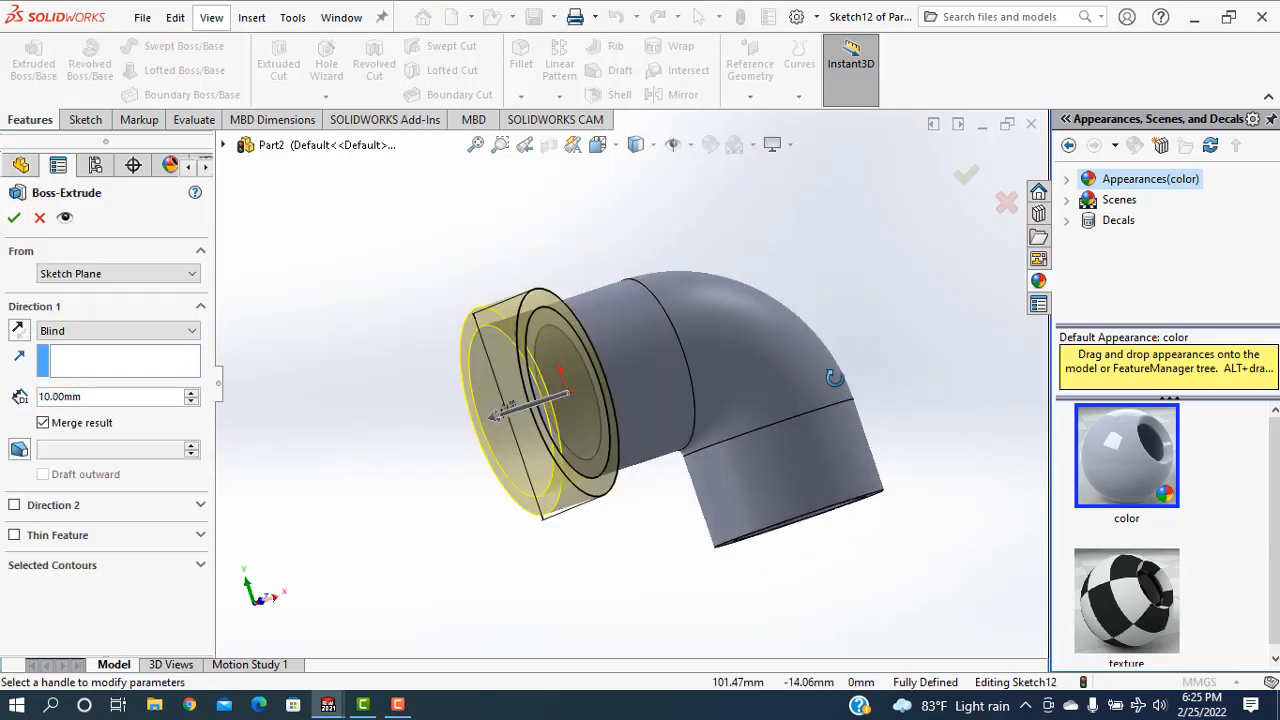
{"action": "left_click", "coordinate": [18, 331]}
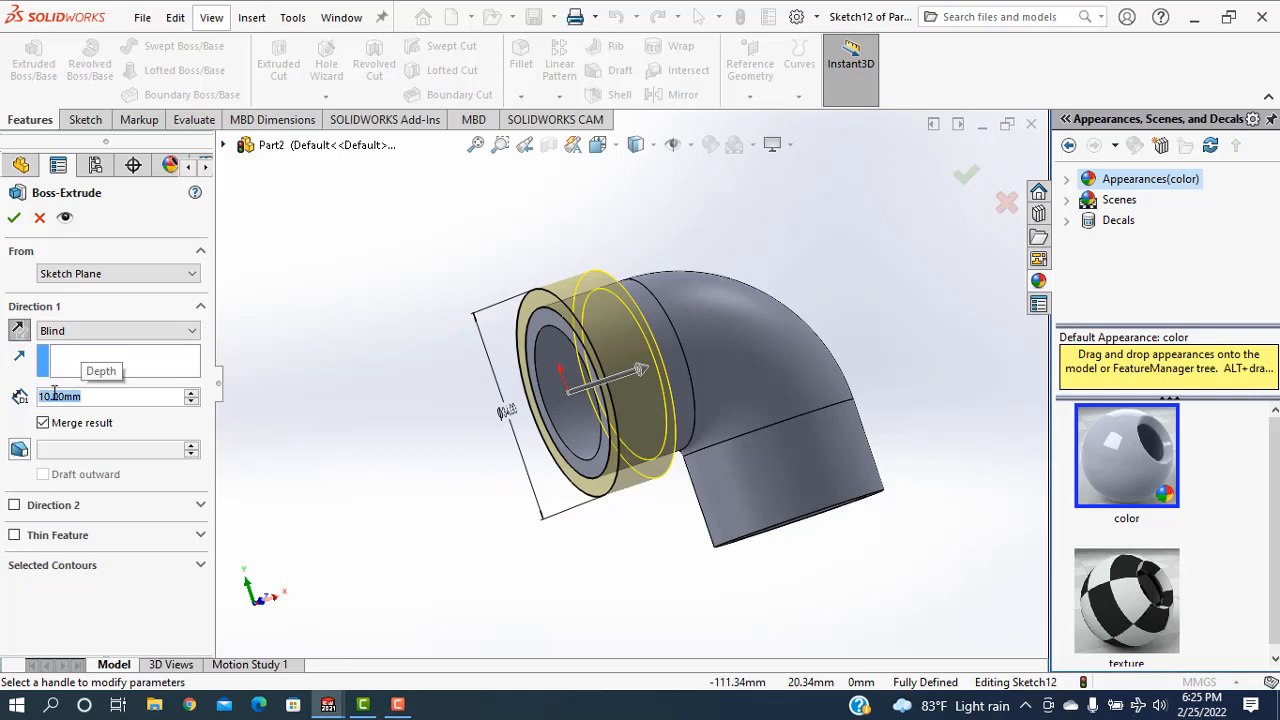
{"action": "type", "text": "5"}
{"action": "key", "text": "Return"}
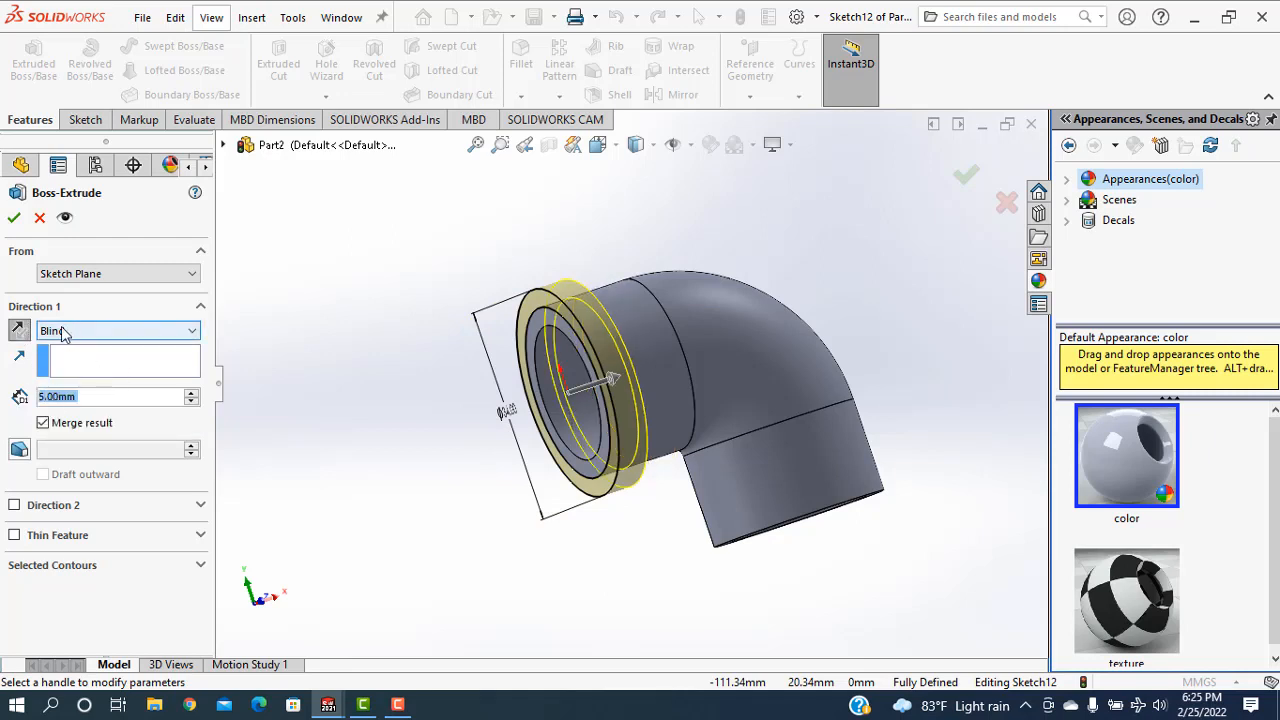
{"action": "left_click", "coordinate": [14, 217]}
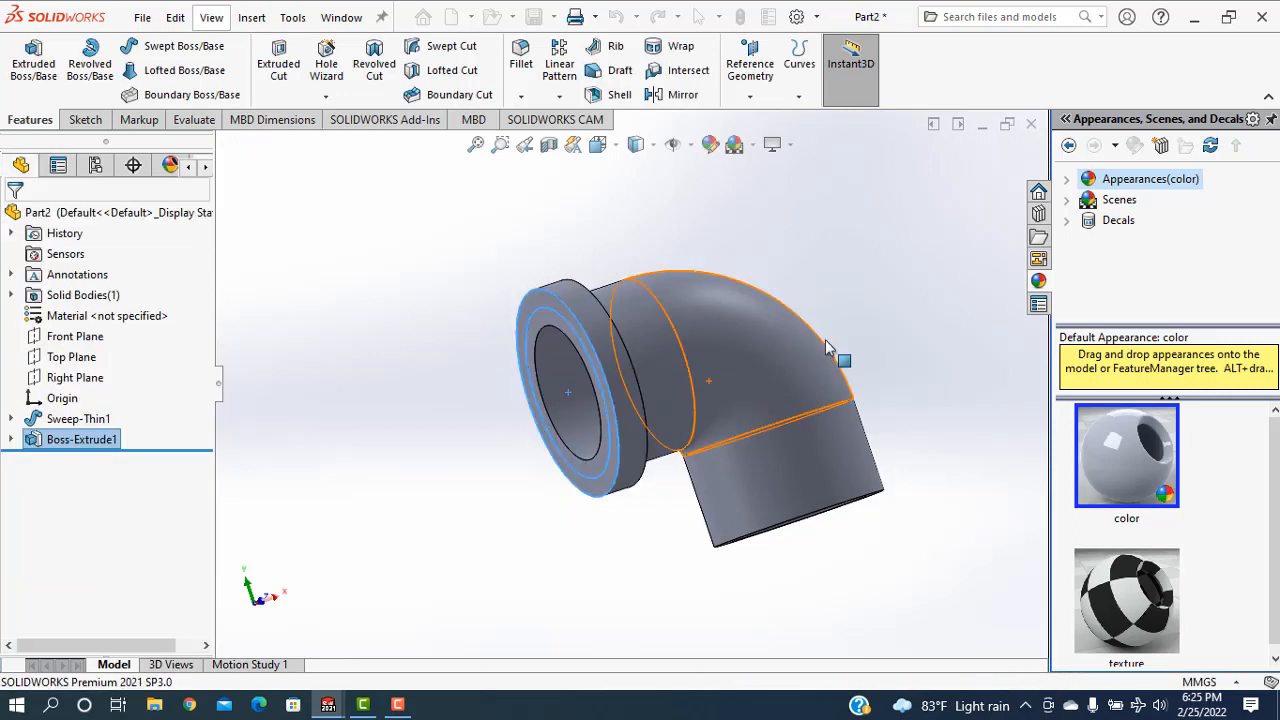
{"action": "left_click", "coordinate": [929, 315]}
- Start a sketch on the annular end face of the vertical leg and convert its outer circular edge into the sketch
{"action": "middle_click_drag", "start_coordinate": [929, 315], "coordinate": [786, 500]}
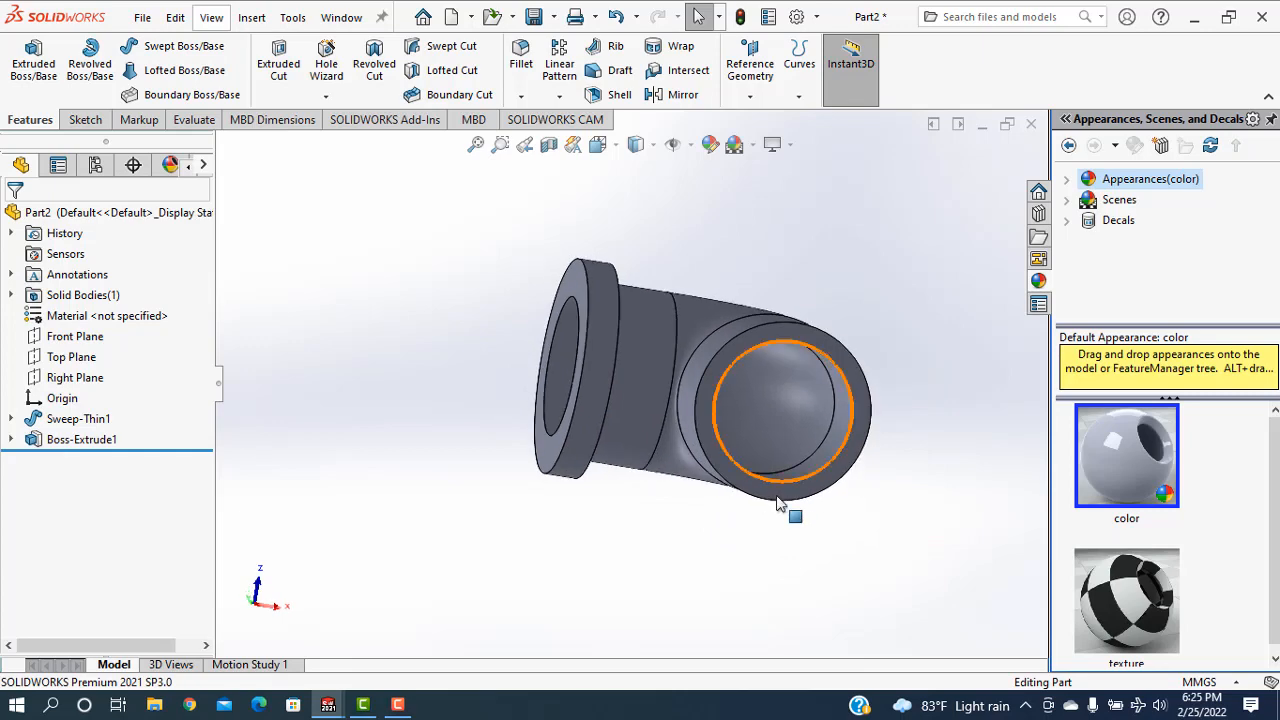
{"action": "left_click", "coordinate": [786, 497]}
{"action": "left_click", "coordinate": [874, 452]}
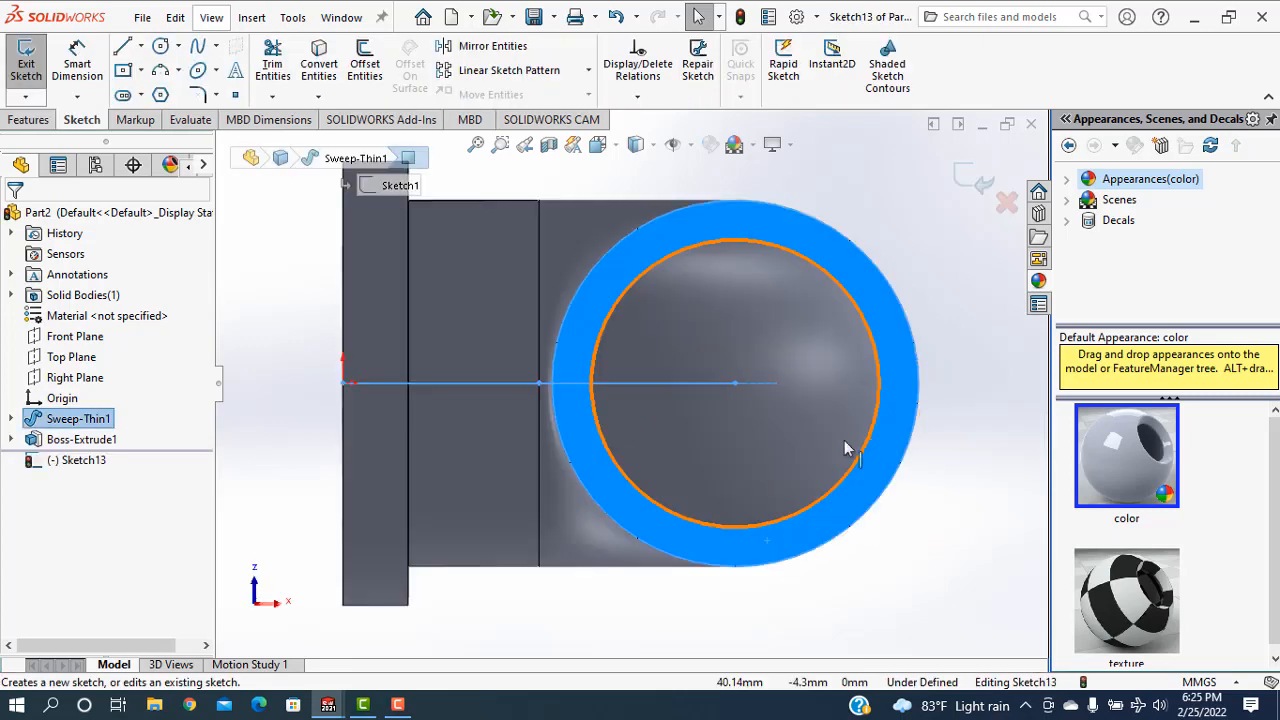
{"action": "left_click", "coordinate": [586, 495]}
{"action": "left_click", "coordinate": [319, 62]}
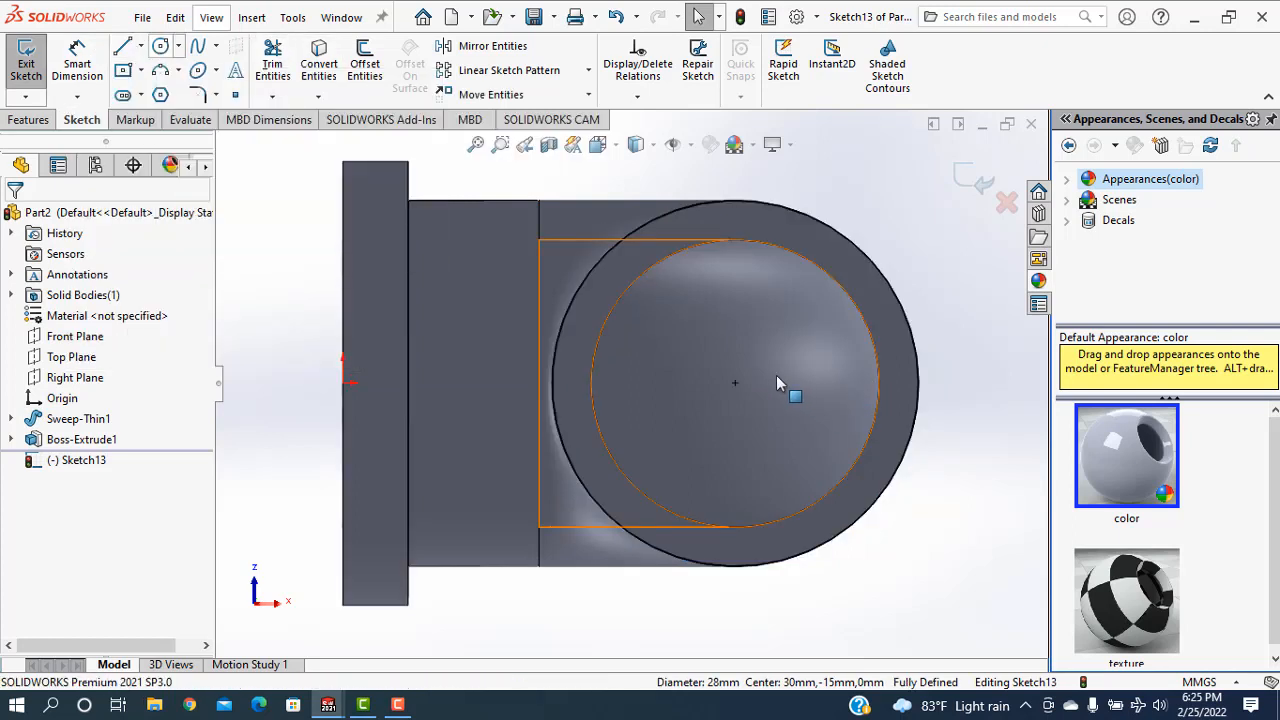
- Draw a circle about 33.6 mm in diameter, concentric with the converted edge of the vertical leg's end face
{"action": "left_click", "coordinate": [160, 46]}
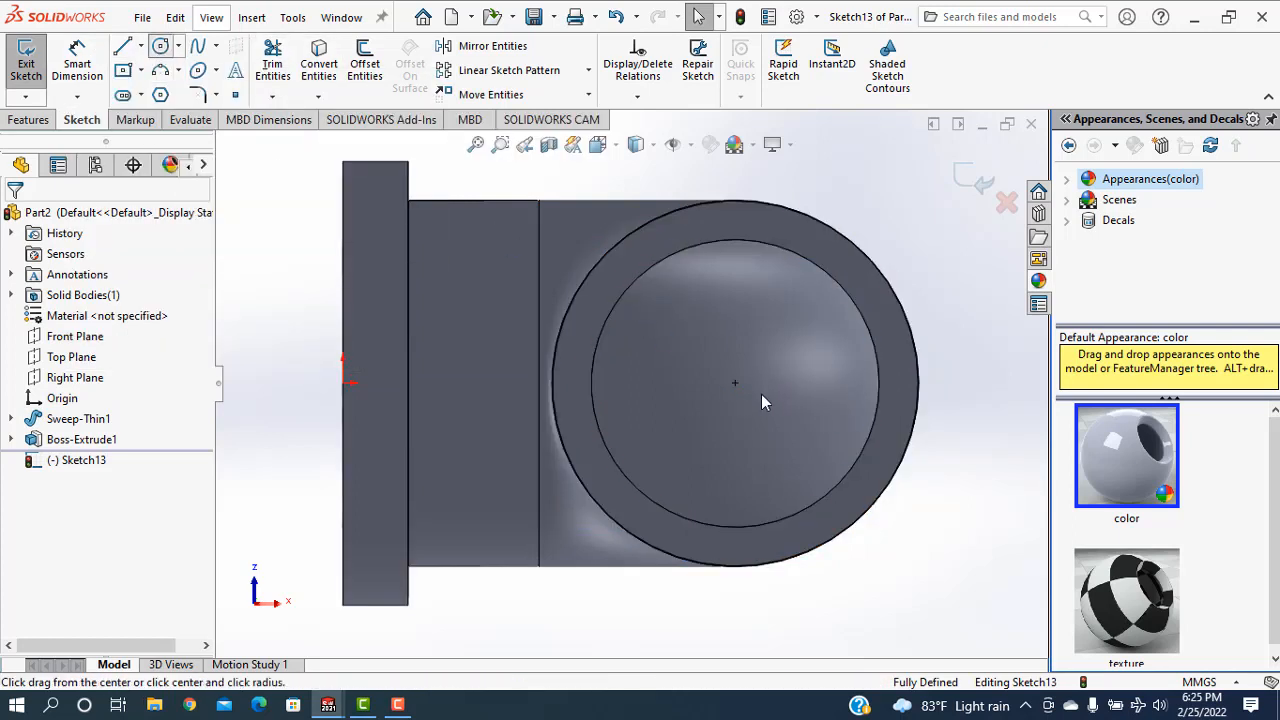
{"action": "left_click", "coordinate": [735, 383]}
{"action": "left_click", "coordinate": [915, 512]}
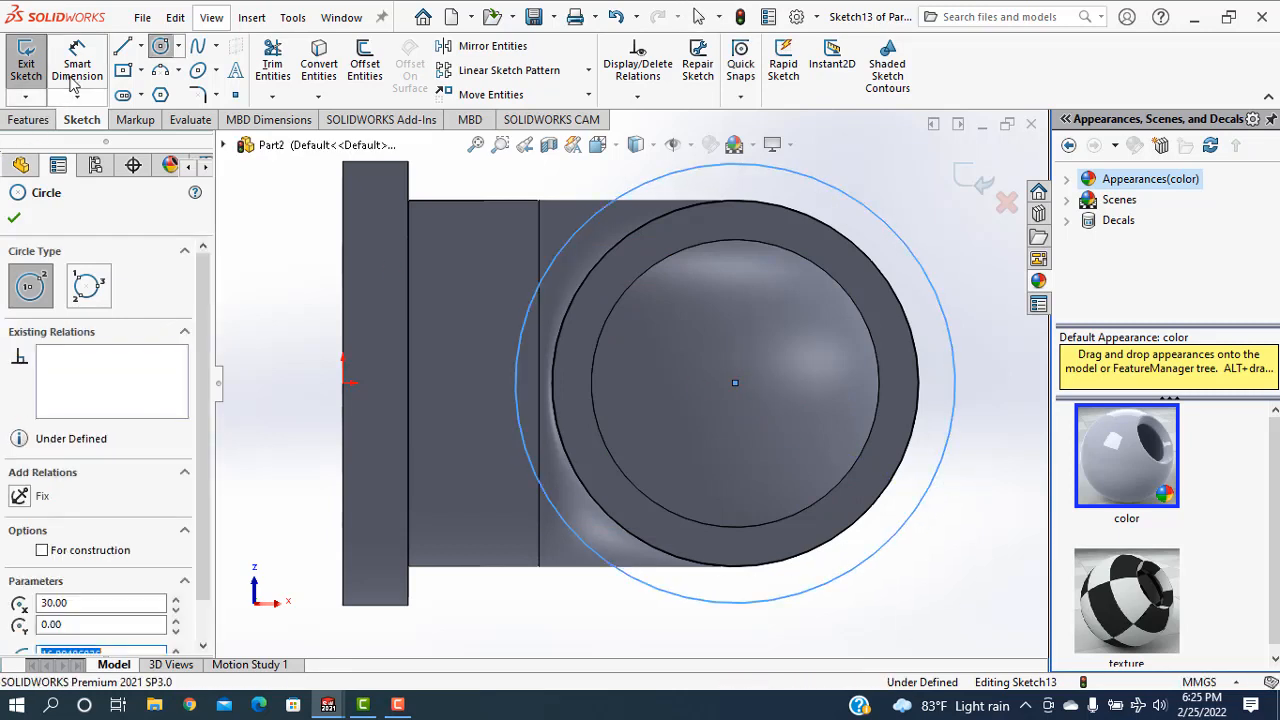
{"action": "key", "text": "Escape"}
- Dimension the larger circle around the vertical leg's end to a 34 mm diameter
{"action": "key", "text": "d"}
{"action": "left_click", "coordinate": [946, 450]}
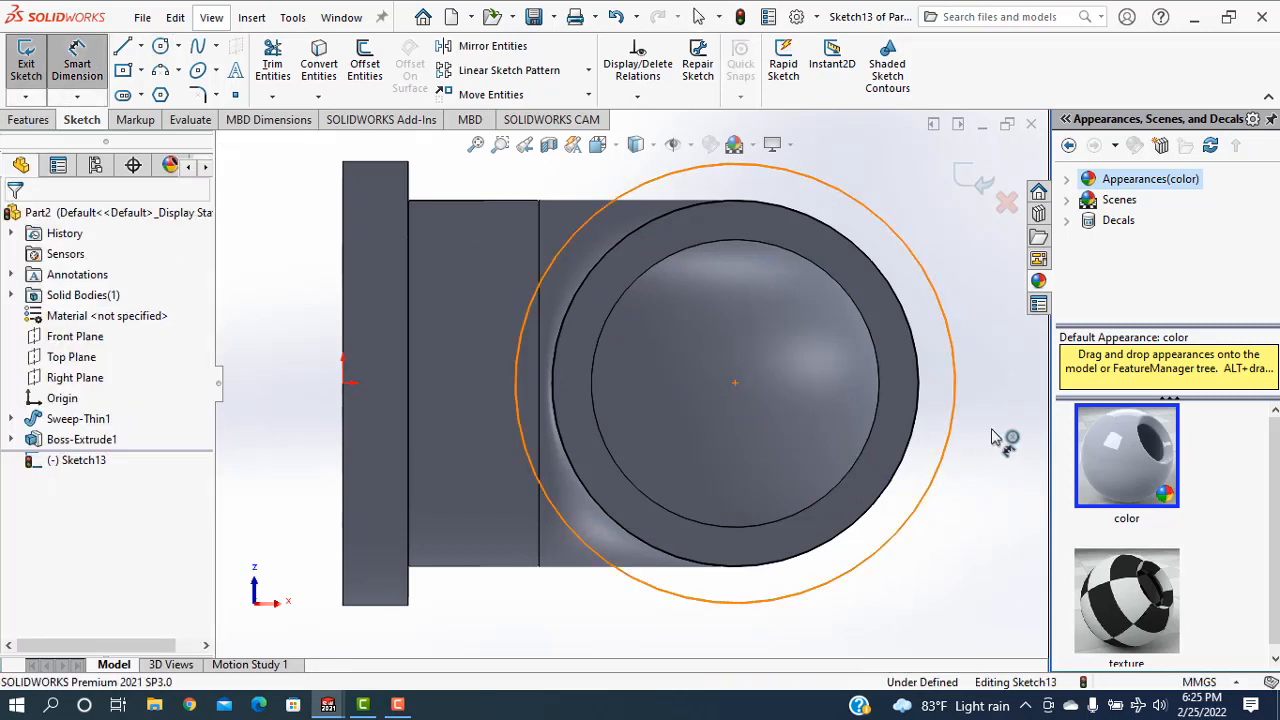
{"action": "left_click", "coordinate": [993, 432]}
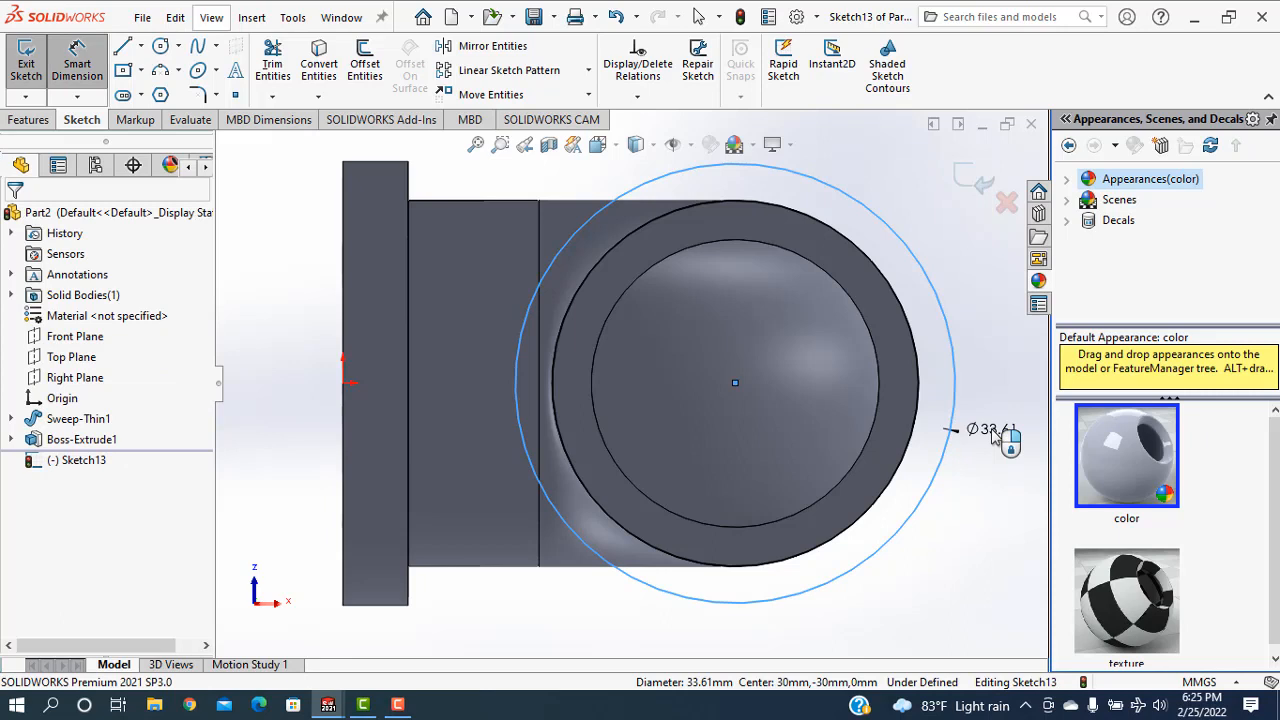
{"action": "type", "text": "34"}
{"action": "key", "text": "Return"}
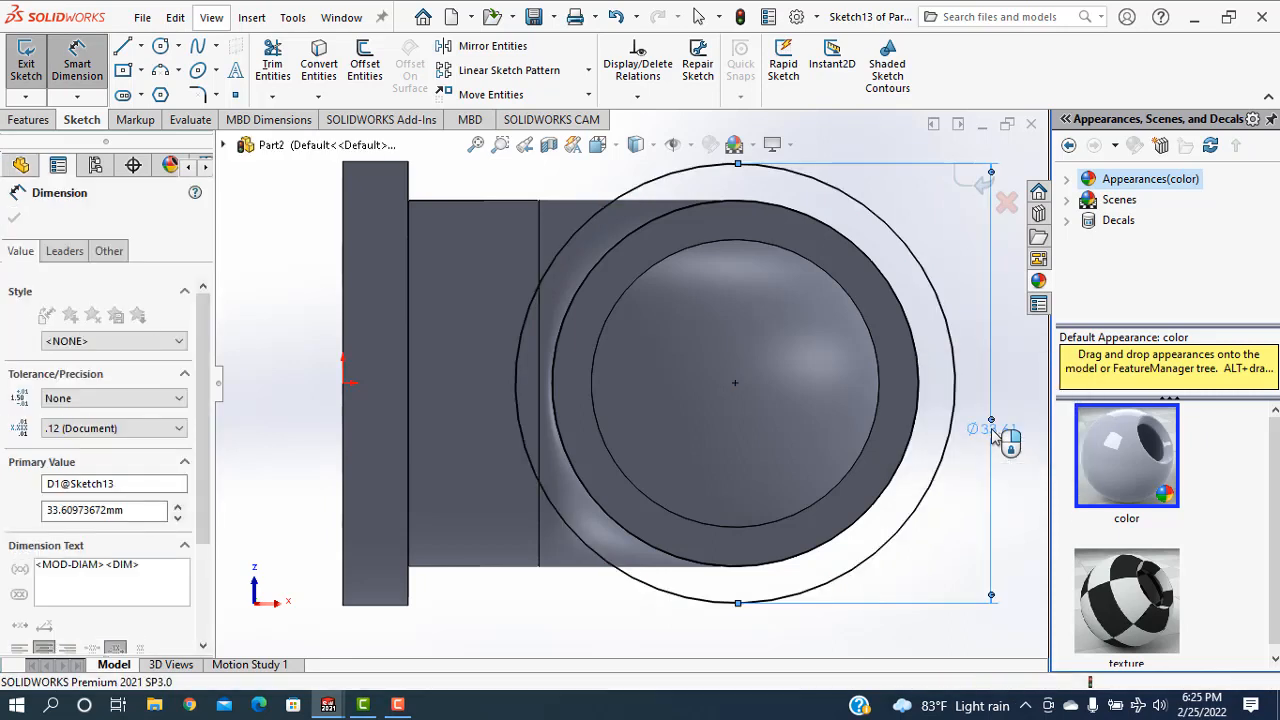
{"action": "left_click", "coordinate": [14, 218]}
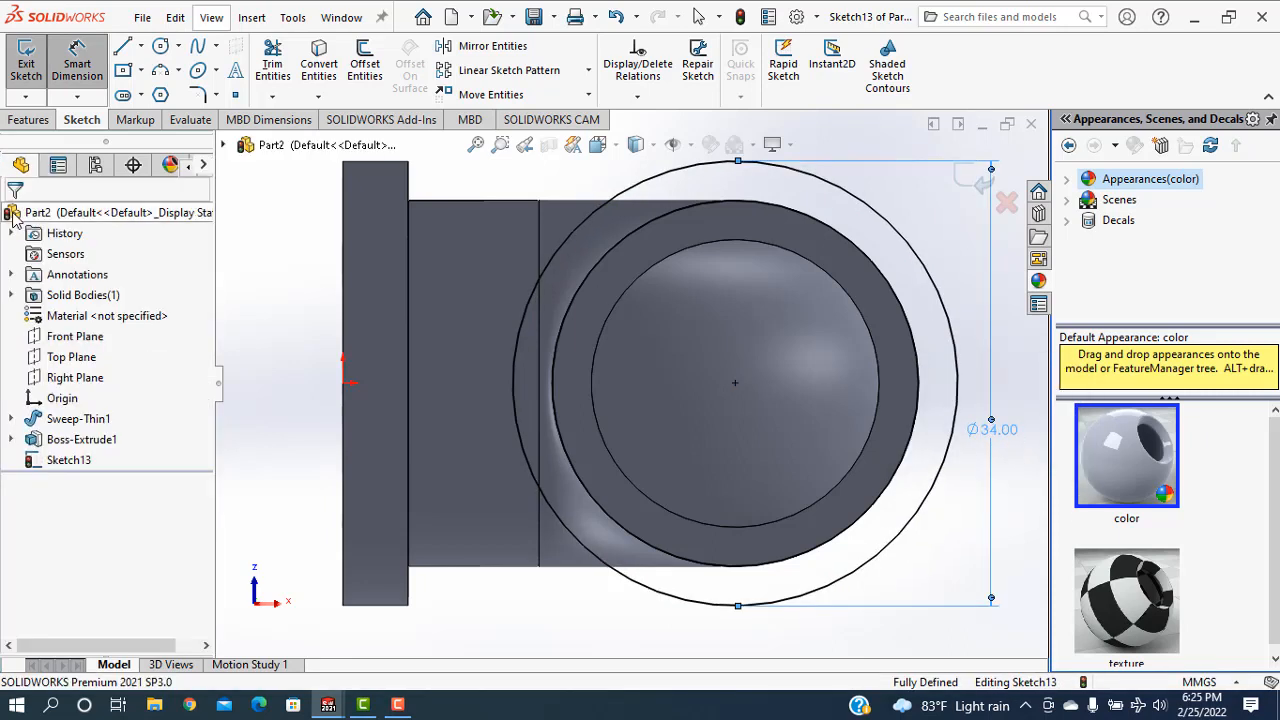
- Extrude the ring sketch 5 mm back along the vertical leg in the reversed direction, merged with the elbow body
{"action": "left_click", "coordinate": [27, 121]}
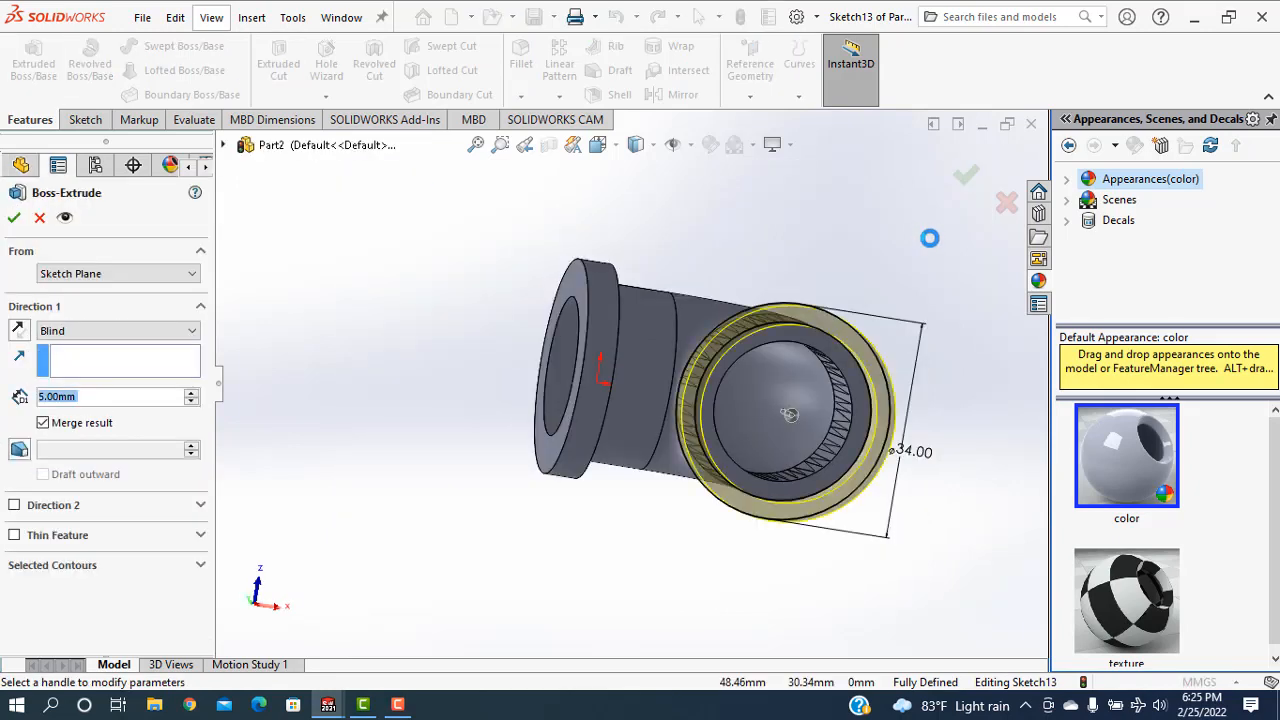
{"action": "left_click", "coordinate": [19, 331]}
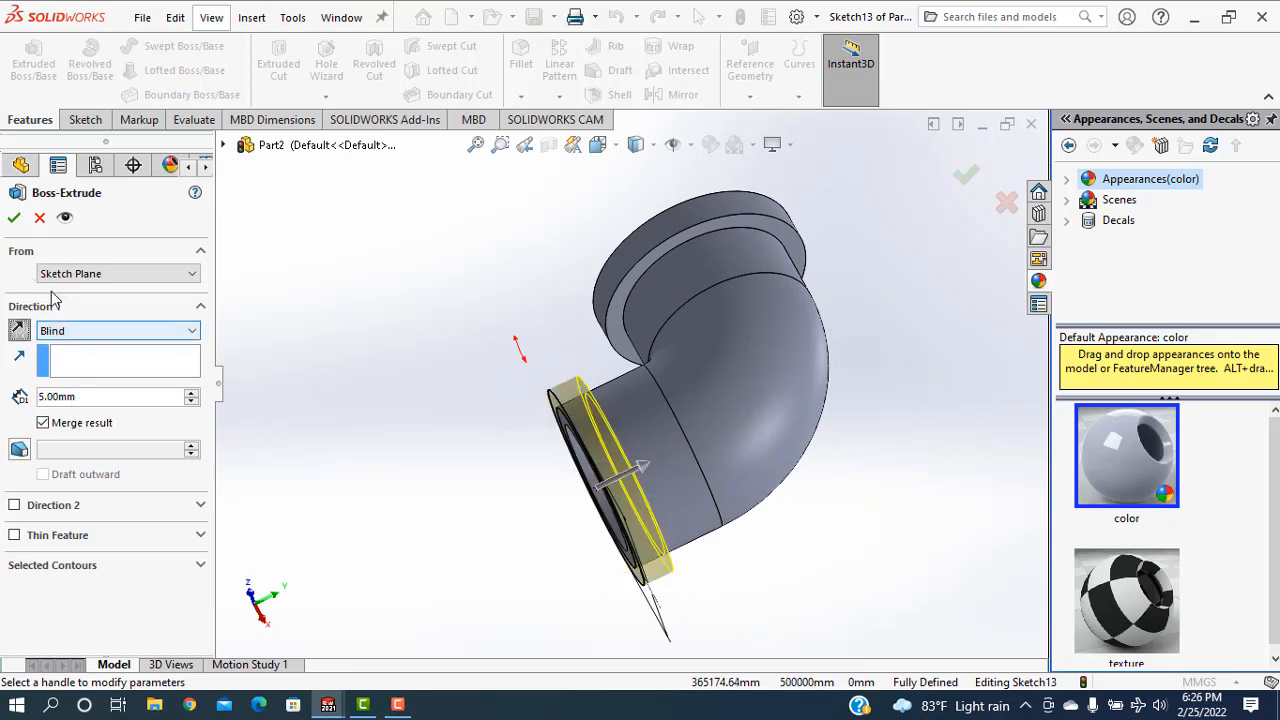
{"action": "left_click", "coordinate": [14, 217]}
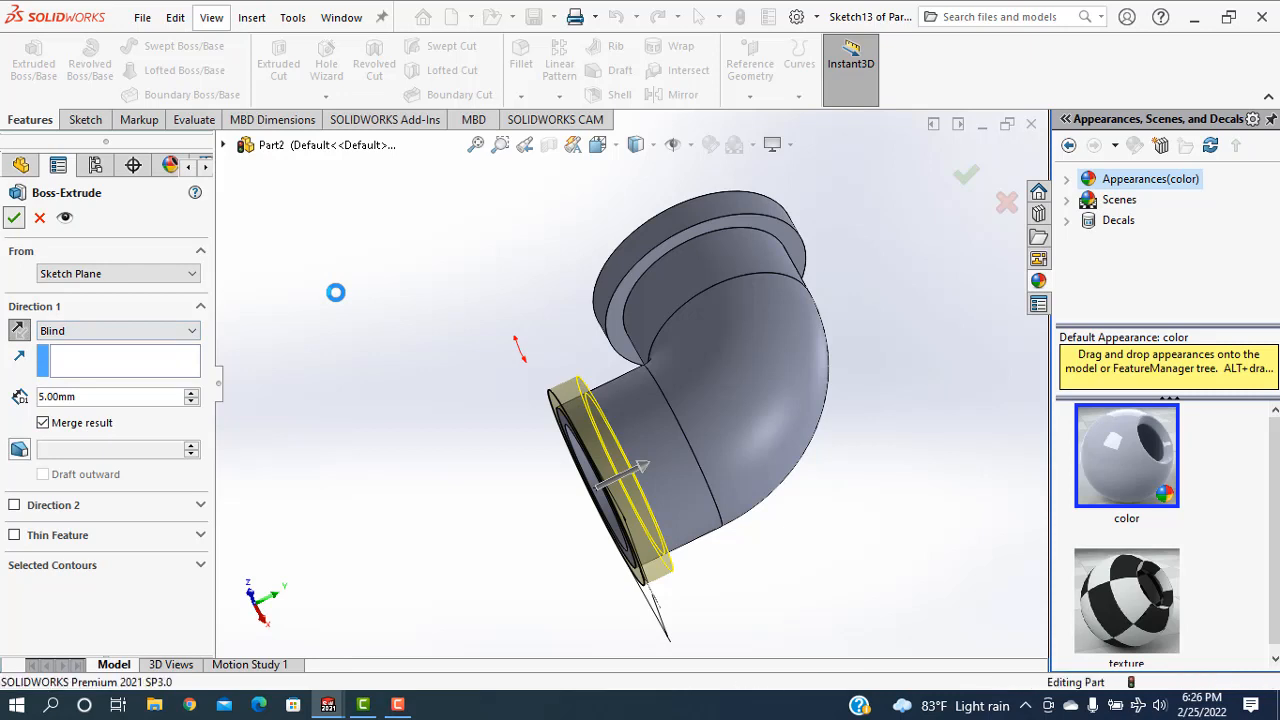
{"action": "left_click", "coordinate": [370, 363]}
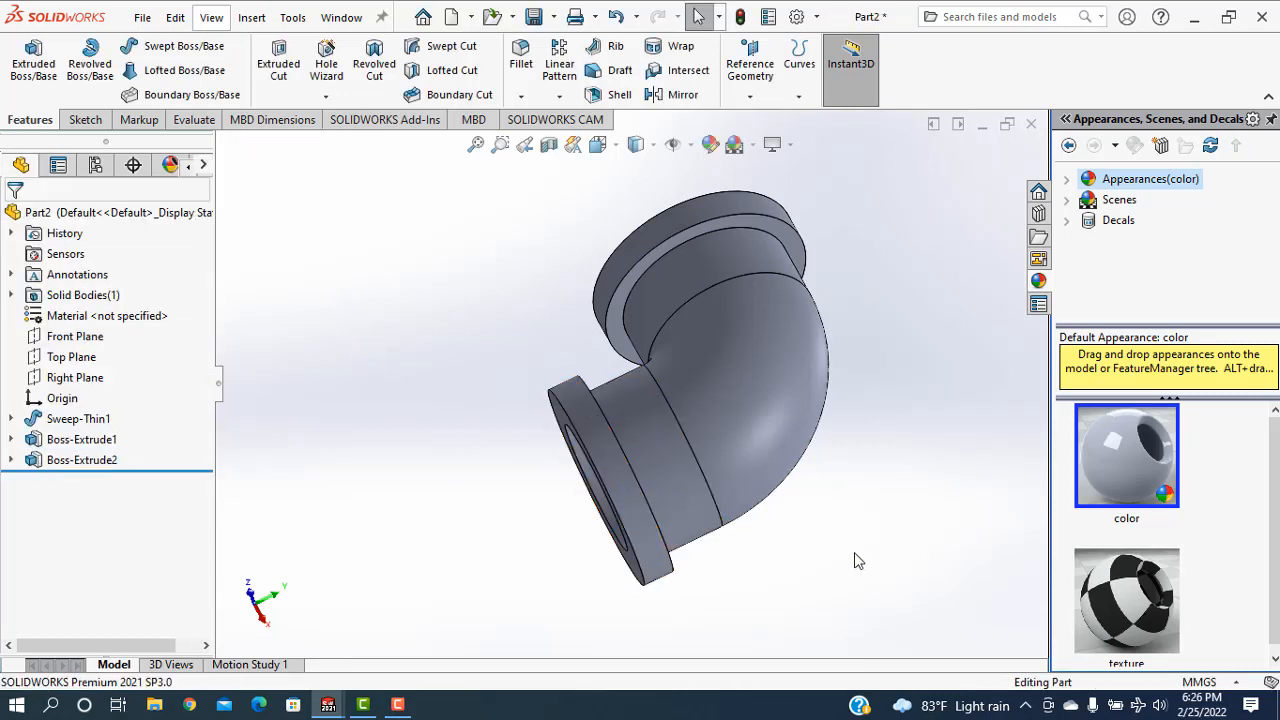
- Start a thread feature on the inner circular edge of the vertical leg's end face
{"action": "middle_click_drag", "start_coordinate": [856, 556], "coordinate": [909, 474]}
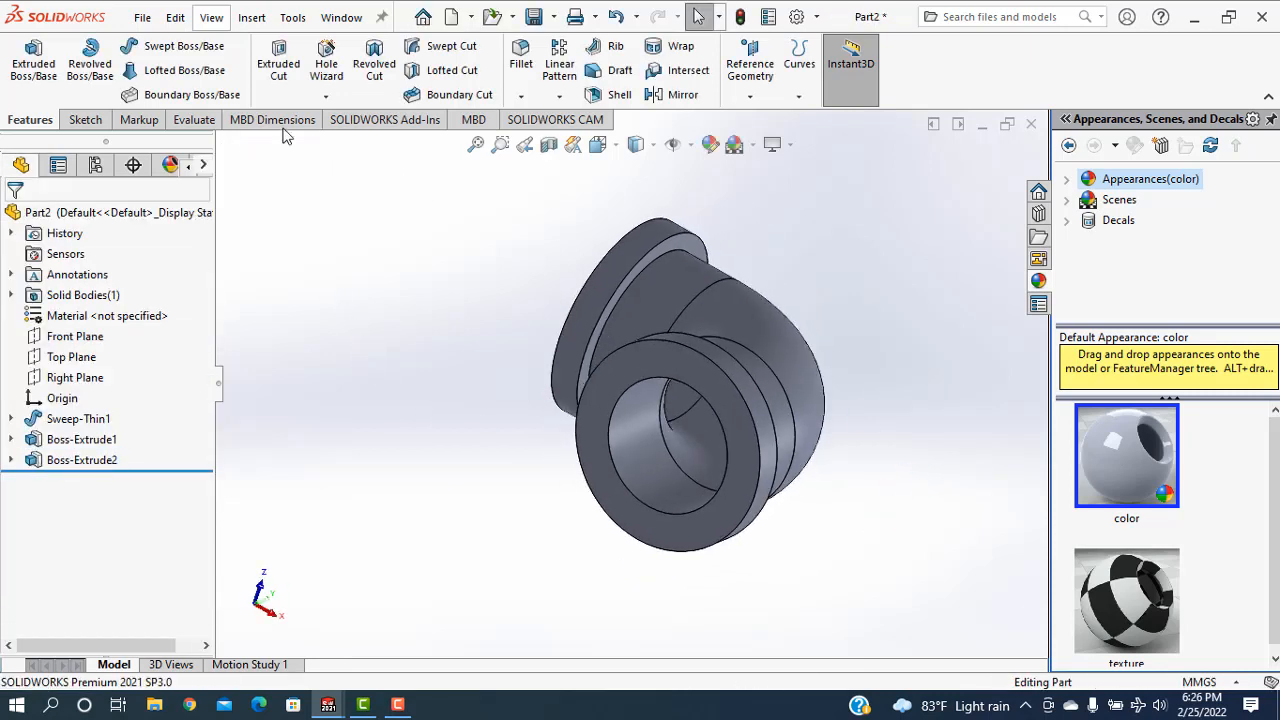
{"action": "left_click", "coordinate": [325, 96]}
{"action": "left_click", "coordinate": [345, 165]}
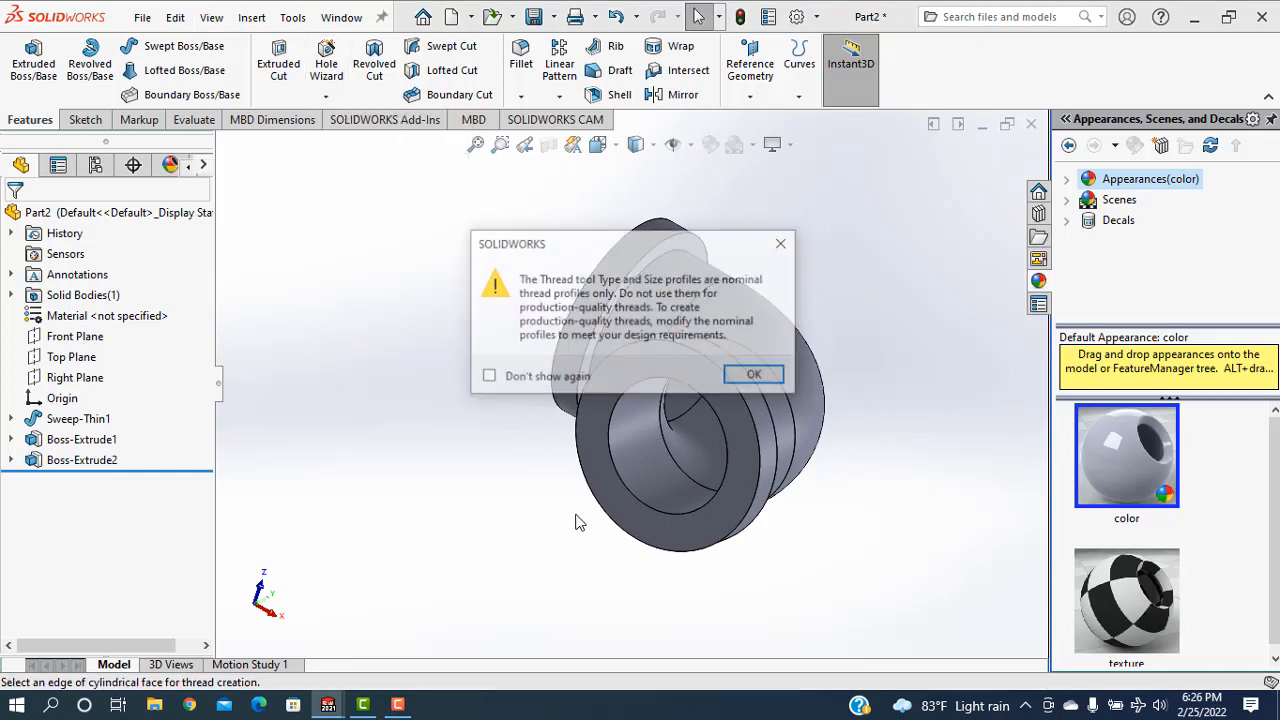
{"action": "left_click", "coordinate": [764, 376]}
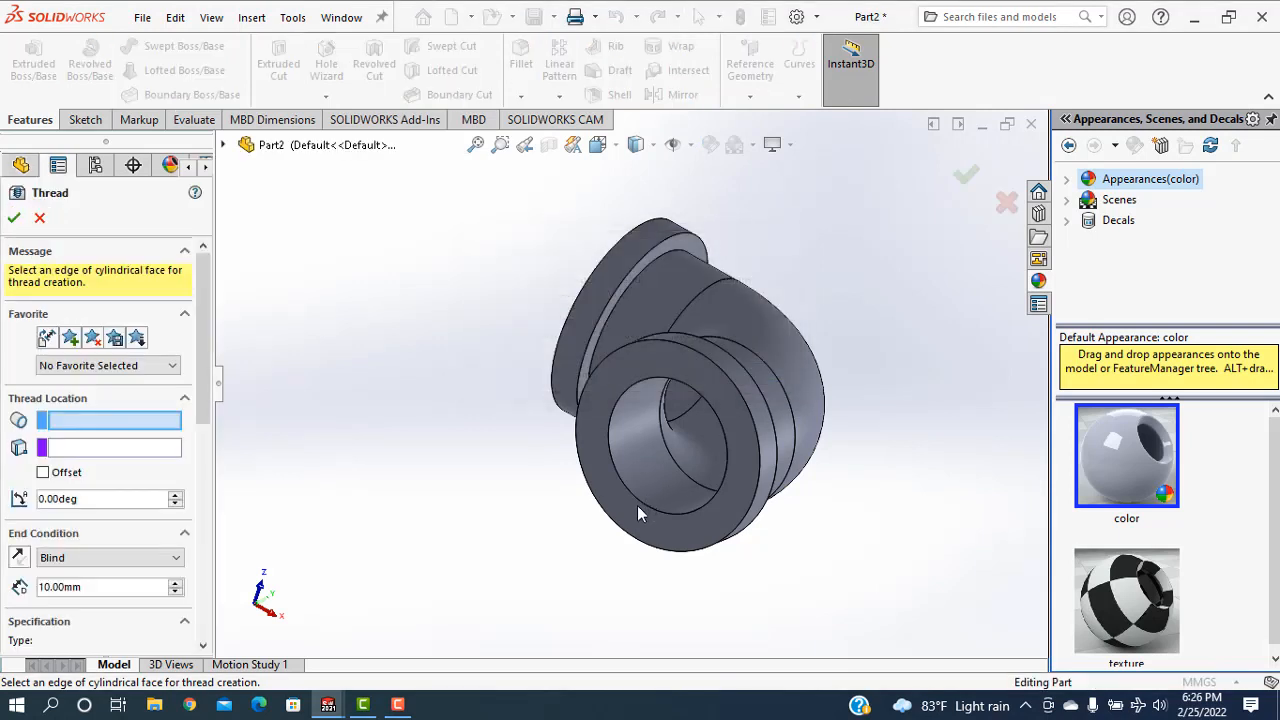
{"action": "scroll", "coordinate": [643, 524], "scroll_direction": "down", "scroll_amount": 3}
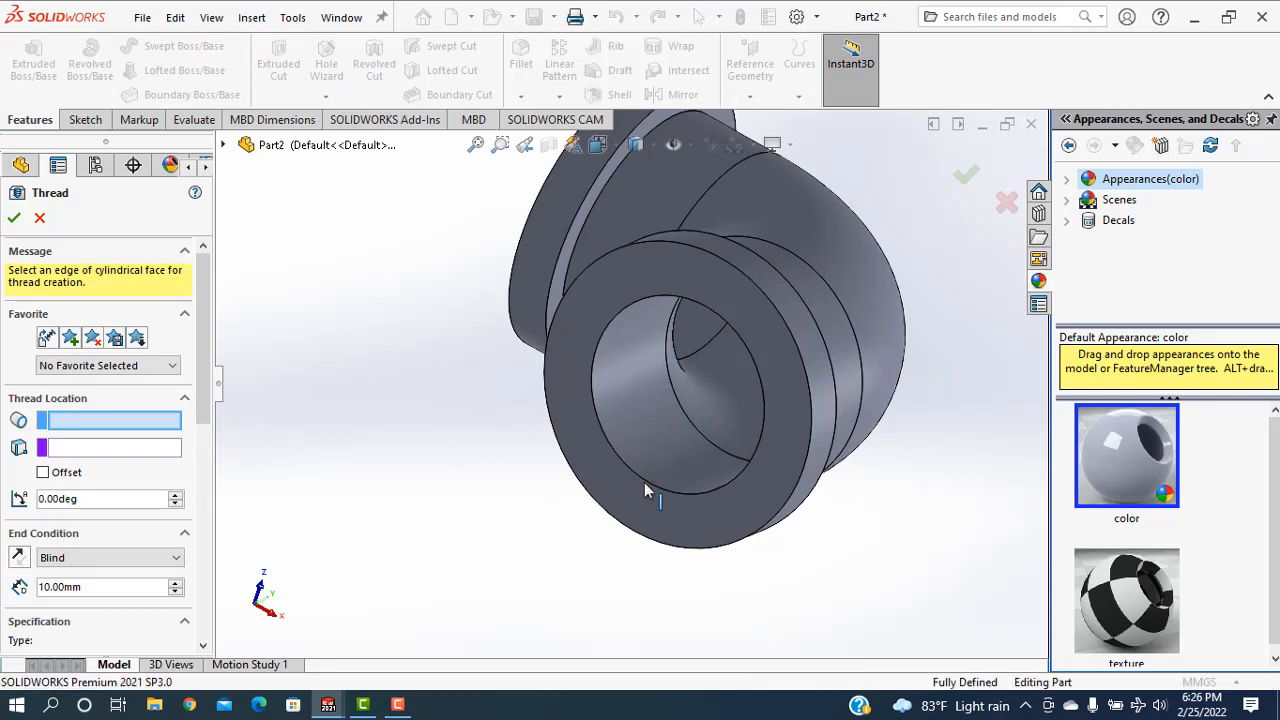
{"action": "left_click", "coordinate": [645, 485]}
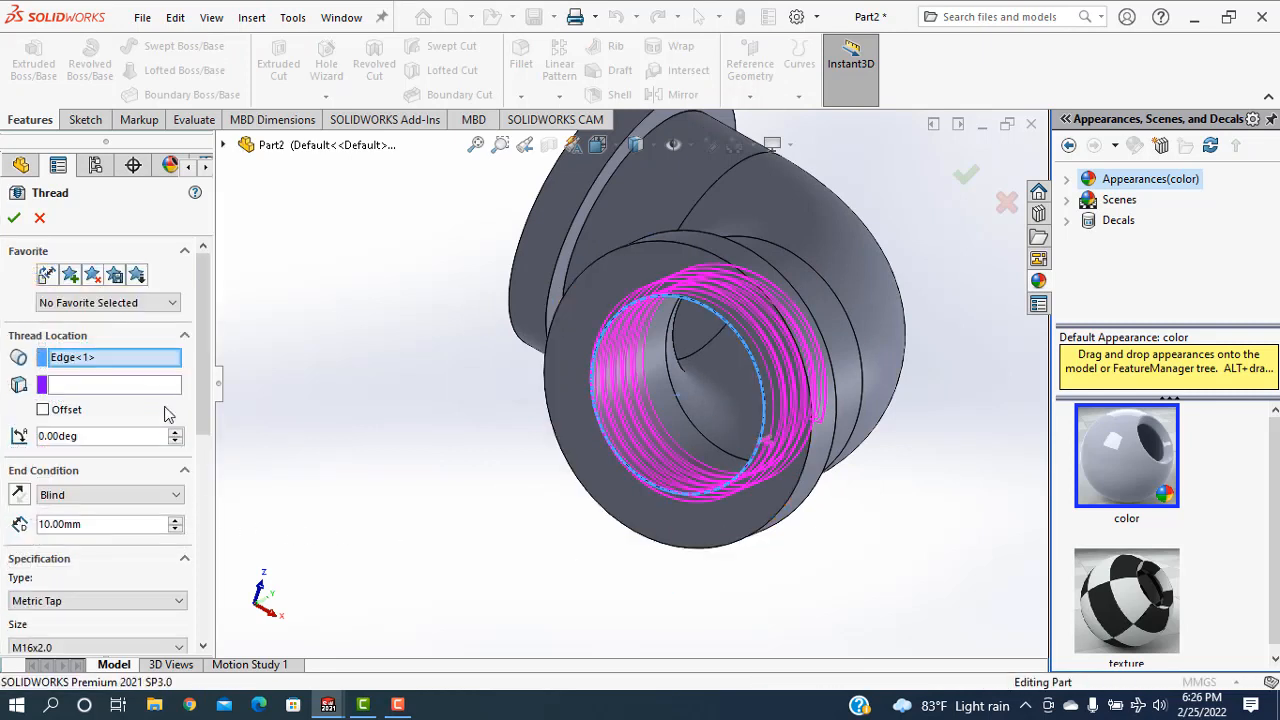
- Cut the vertical leg's internal thread as a right-hand Metric Tap M16x2.0 with a 10 mm blind depth
{"action": "scroll", "coordinate": [160, 430], "scroll_direction": "down", "scroll_amount": 4}
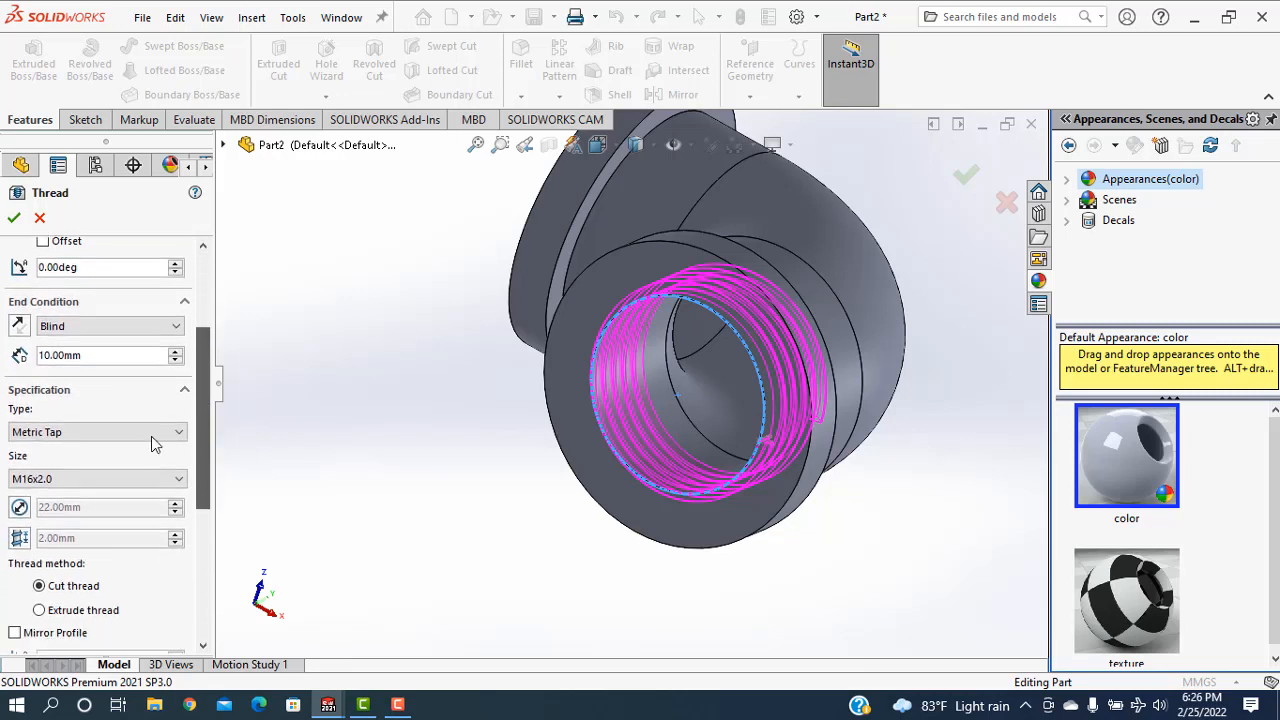
{"action": "left_click_drag", "start_coordinate": [202, 415], "coordinate": [210, 479]}
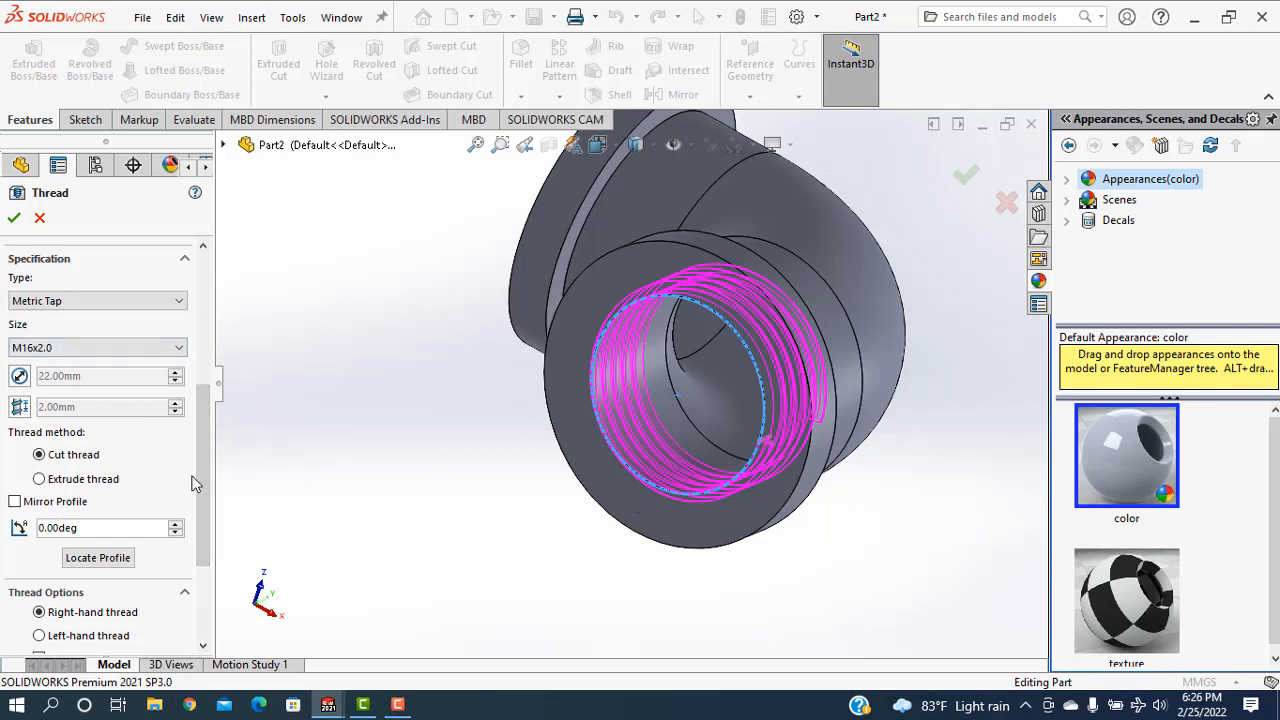
{"action": "left_click", "coordinate": [178, 304]}
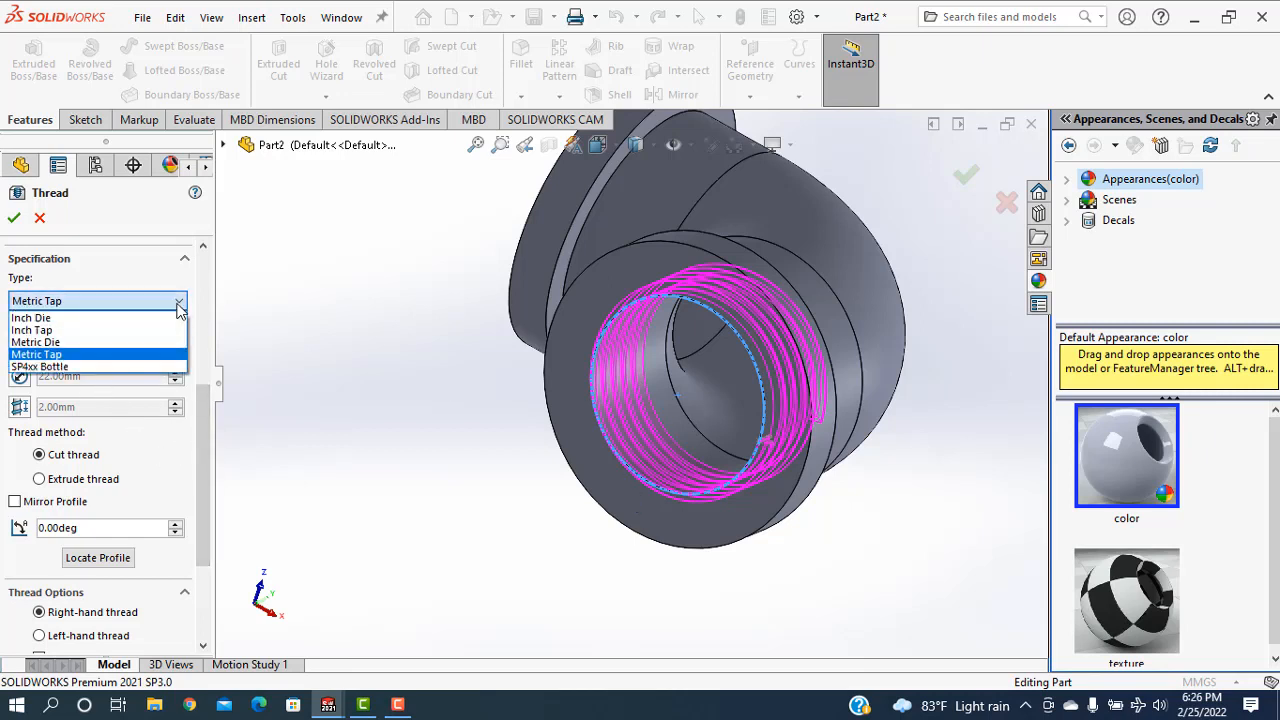
{"action": "left_click", "coordinate": [55, 355]}
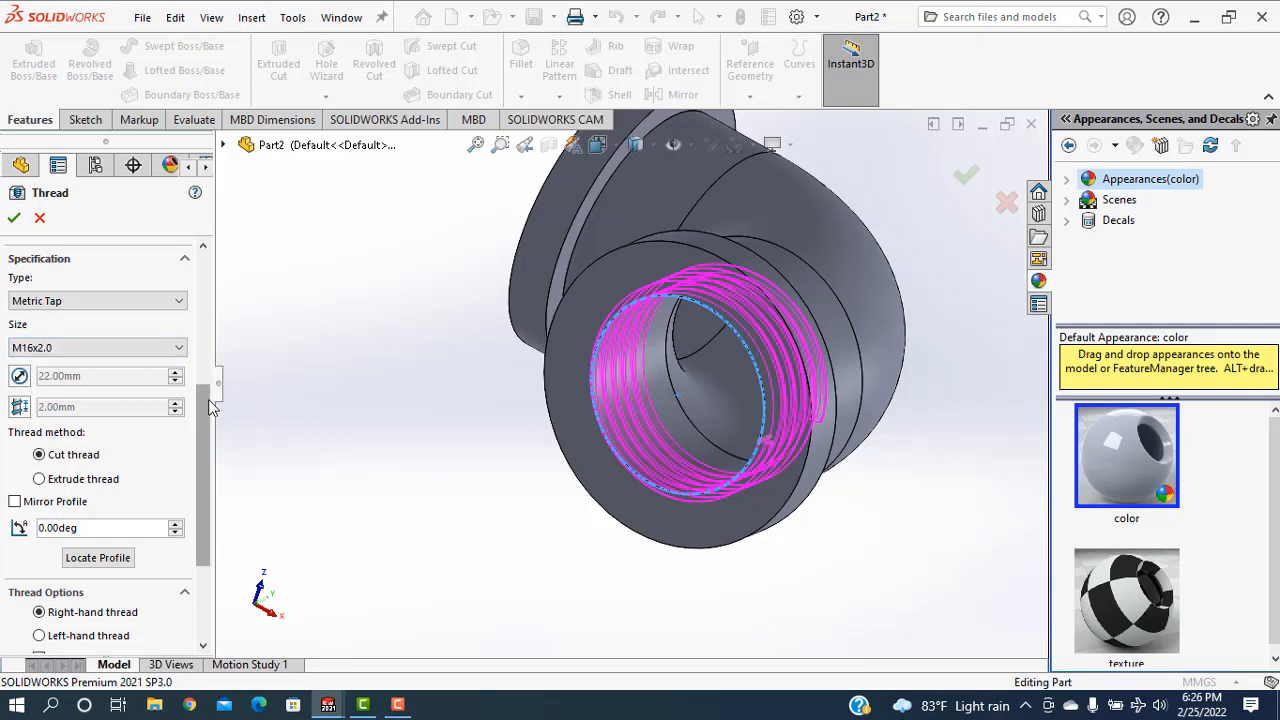
{"action": "left_click_drag", "start_coordinate": [208, 405], "coordinate": [208, 483]}
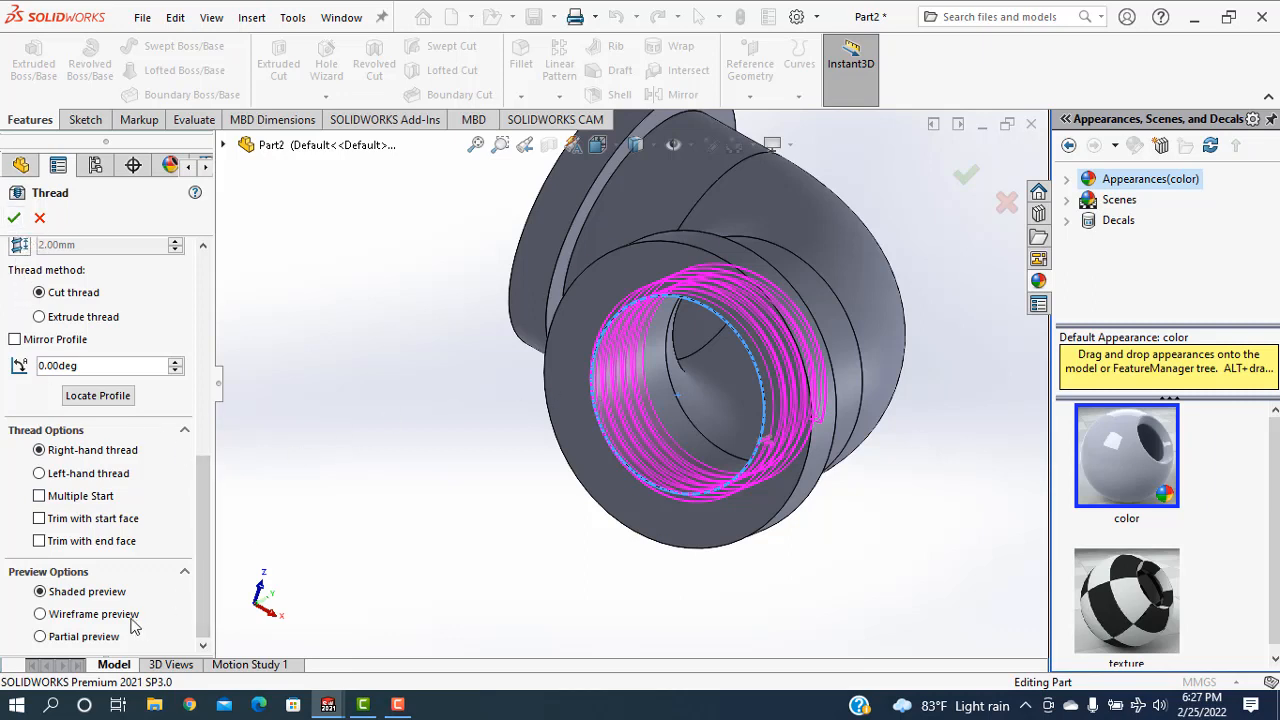
{"action": "left_click", "coordinate": [15, 218]}
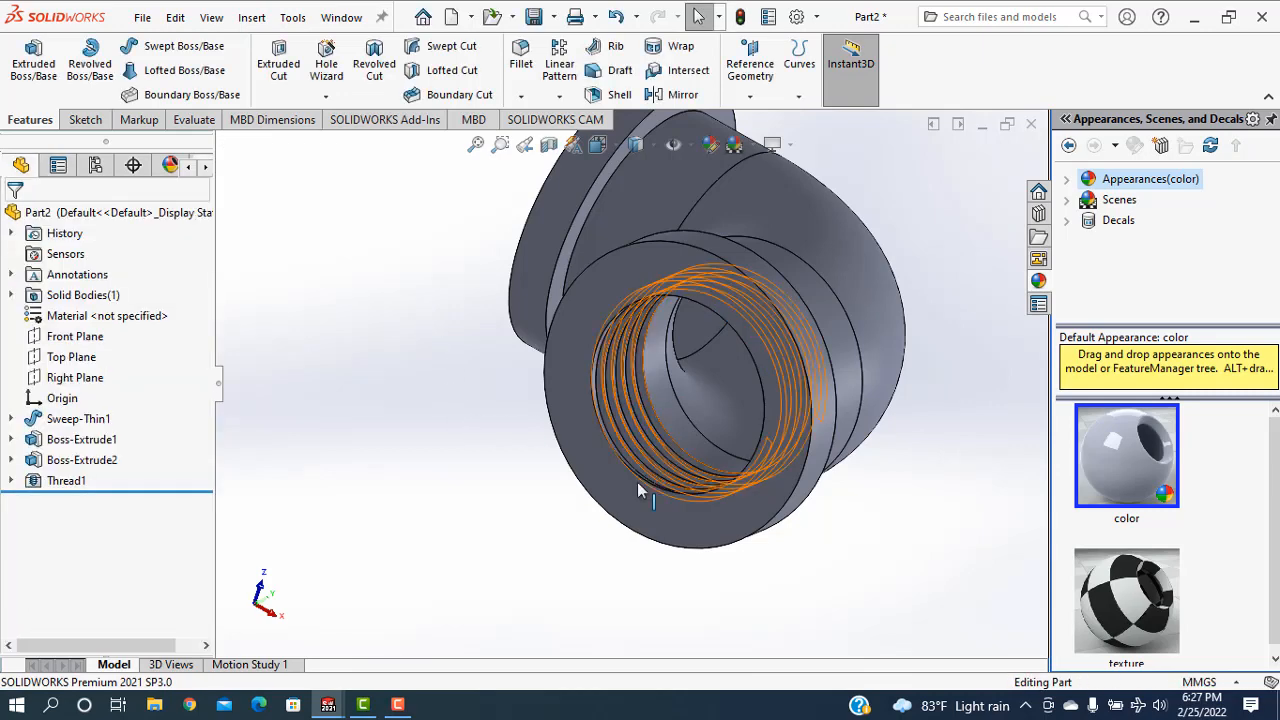
- Cut a left-hand Metric Tap M16x2.0 thread, 10 mm deep, from the inner edge of the horizontal leg's end face
{"action": "middle_click_drag", "start_coordinate": [517, 506], "coordinate": [625, 568]}
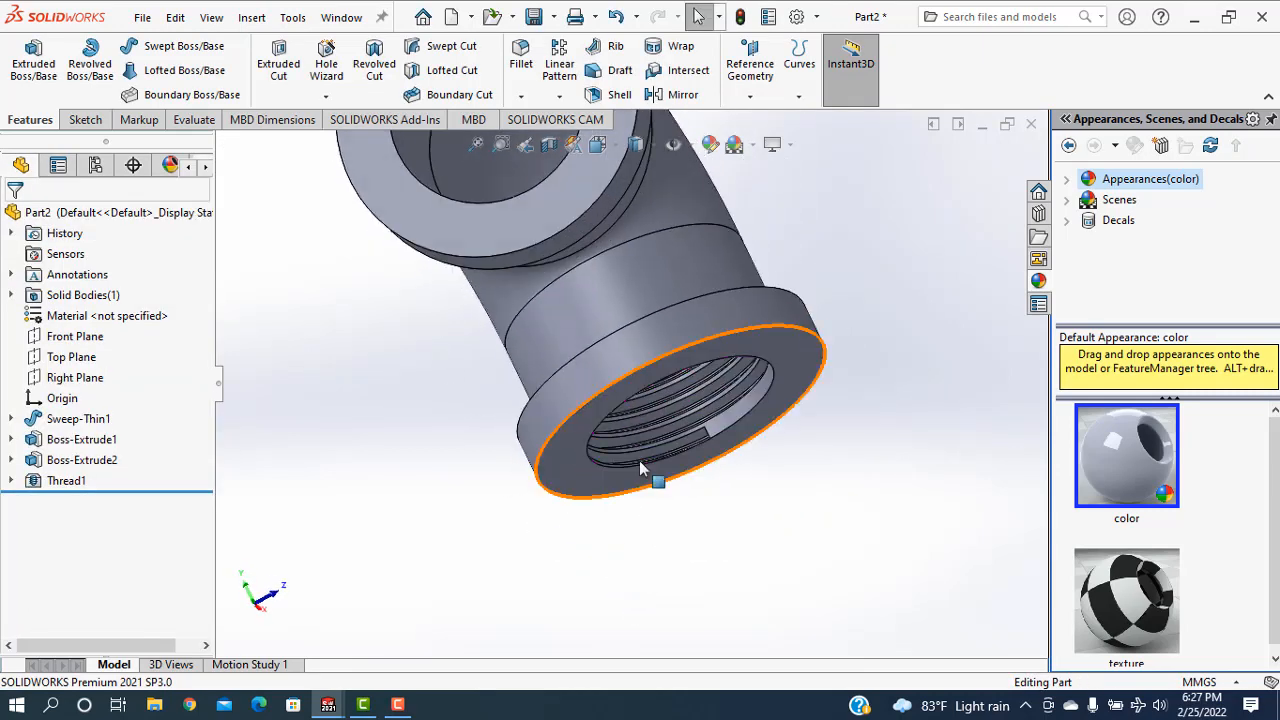
{"action": "scroll", "coordinate": [639, 460], "scroll_direction": "up", "scroll_amount": 3}
{"action": "middle_click_drag", "start_coordinate": [461, 306], "coordinate": [405, 425]}
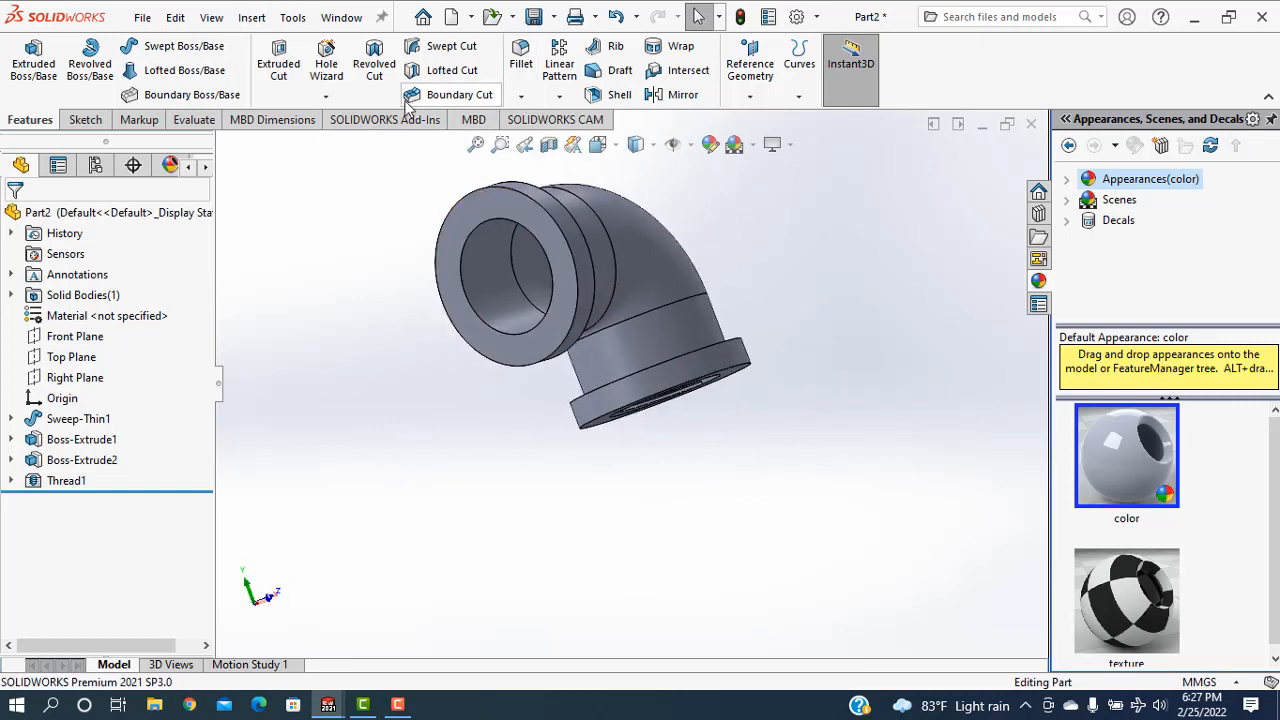
{"action": "left_click", "coordinate": [327, 98]}
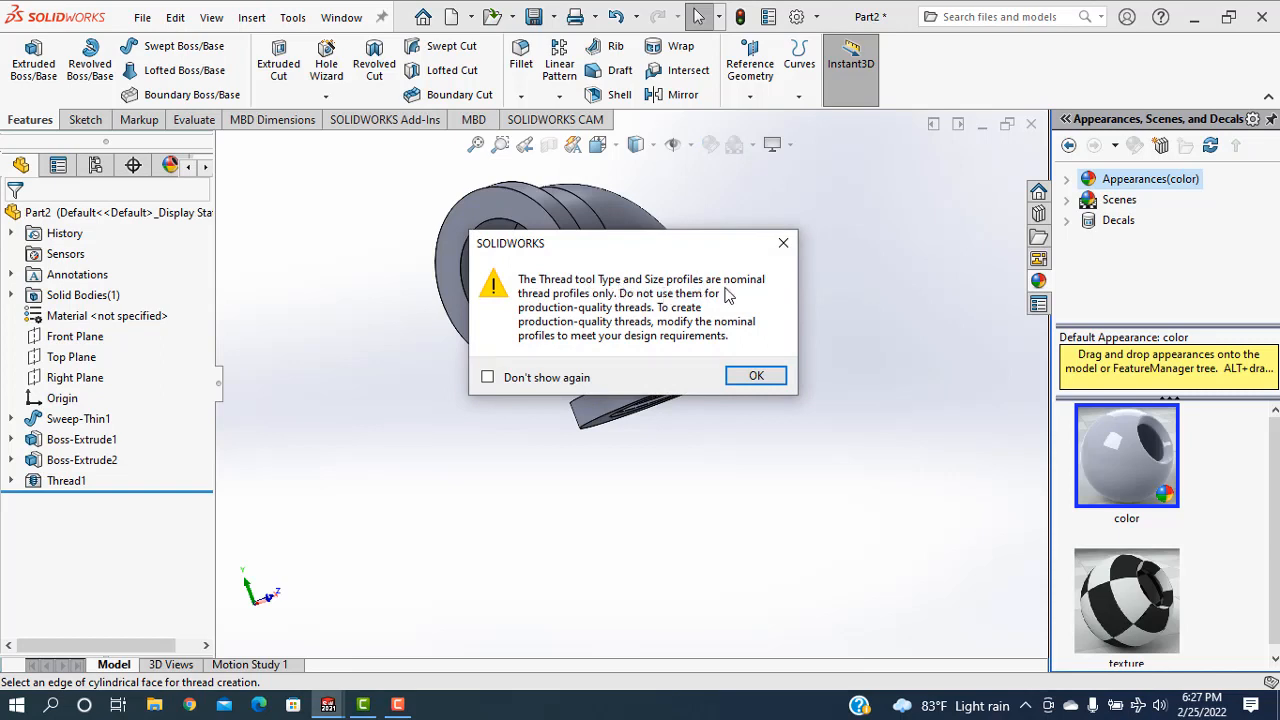
{"action": "left_click", "coordinate": [754, 377]}
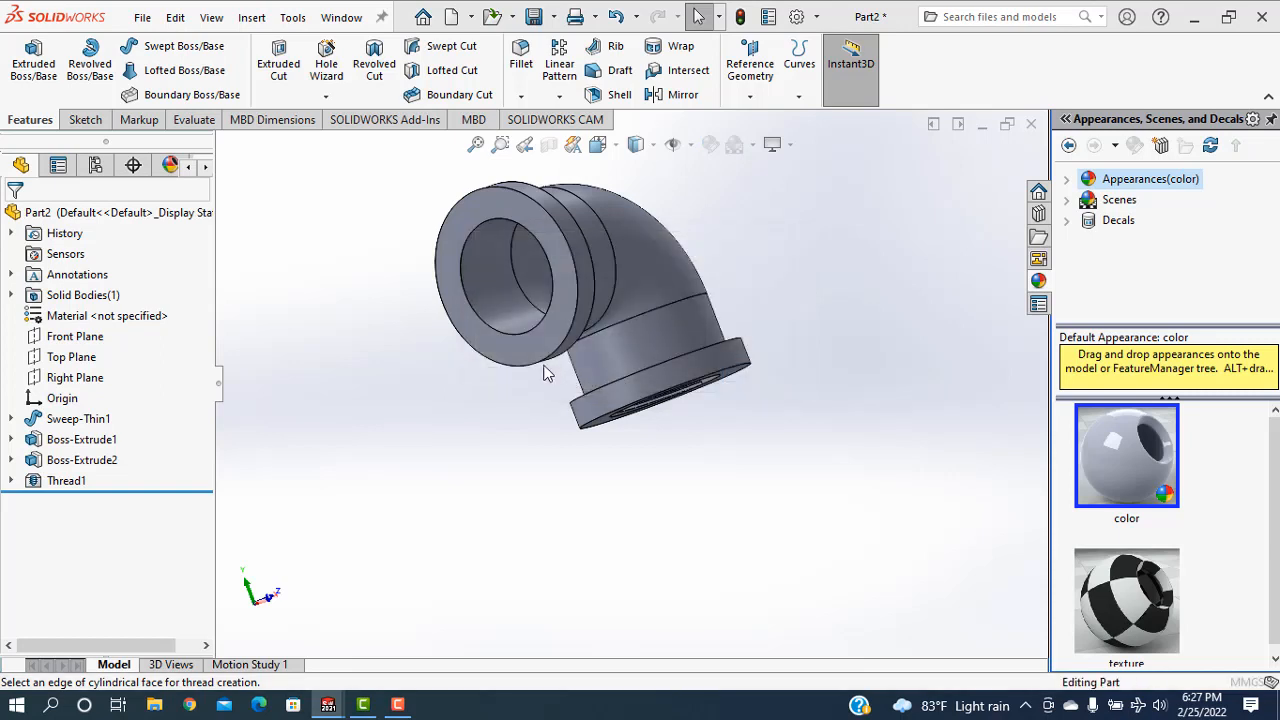
{"action": "left_click", "coordinate": [489, 324]}
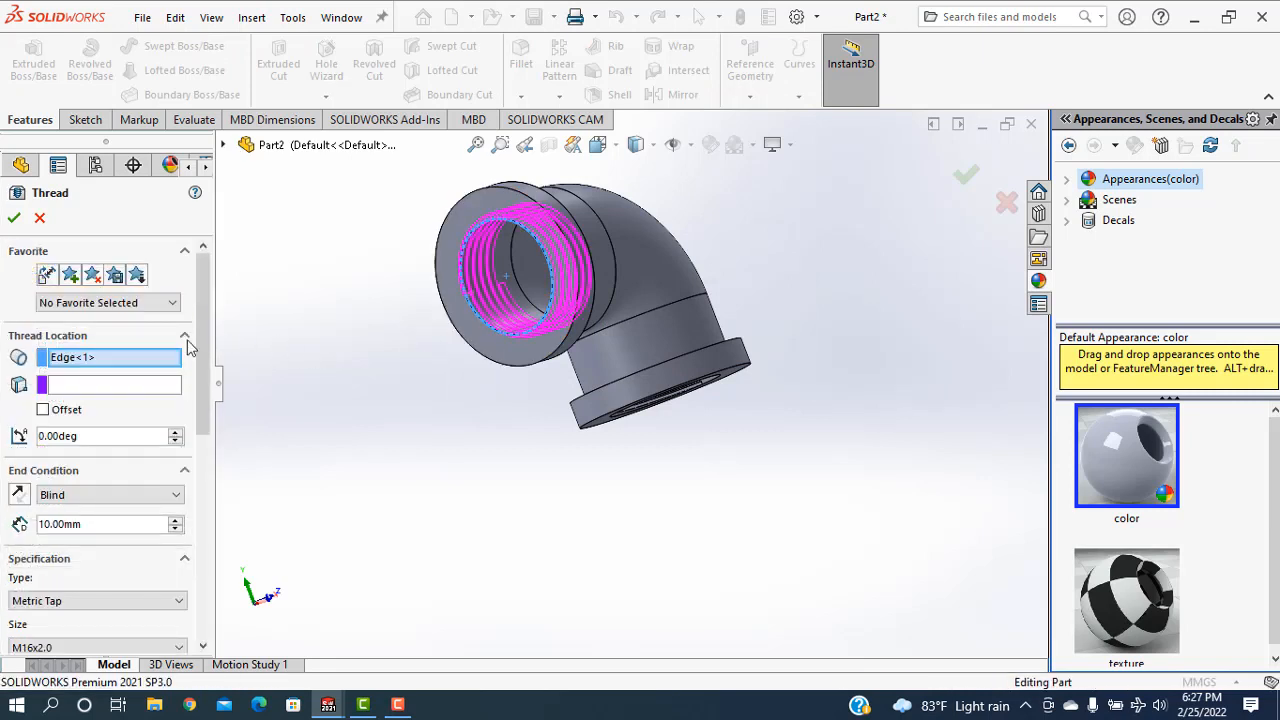
{"action": "scroll", "coordinate": [115, 527], "scroll_direction": "down", "scroll_amount": 10}
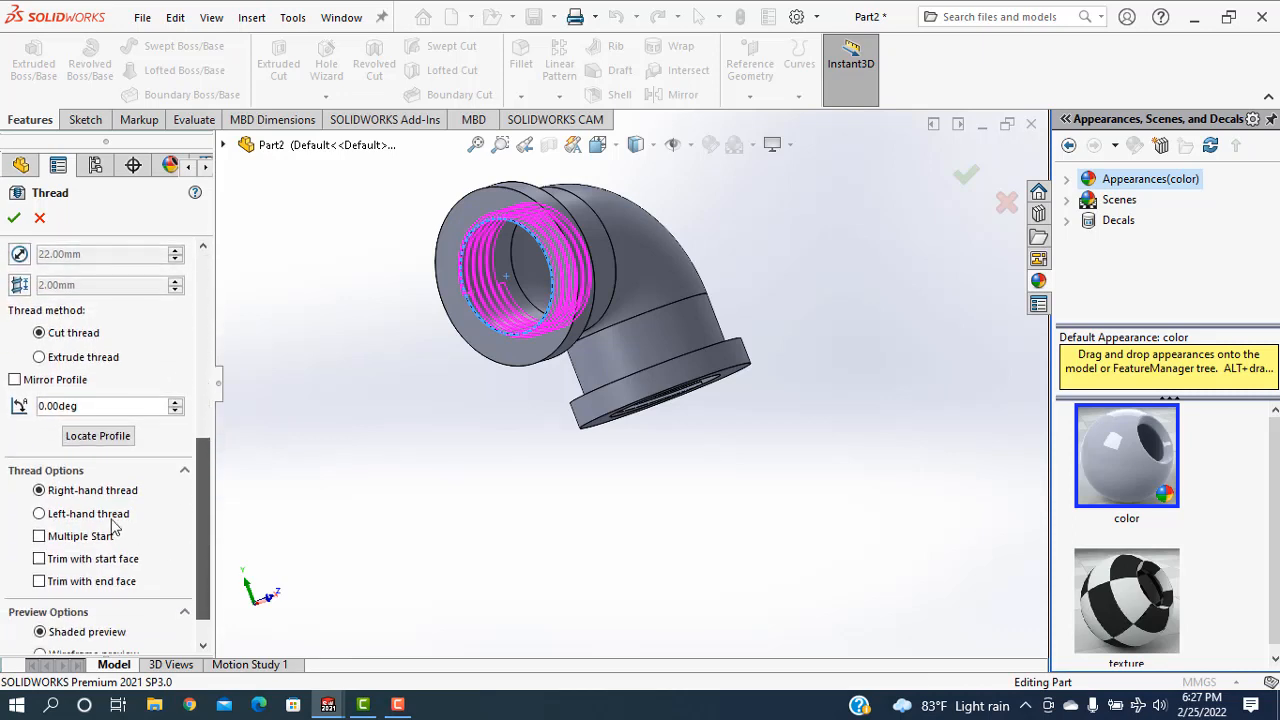
{"action": "left_click", "coordinate": [39, 514]}
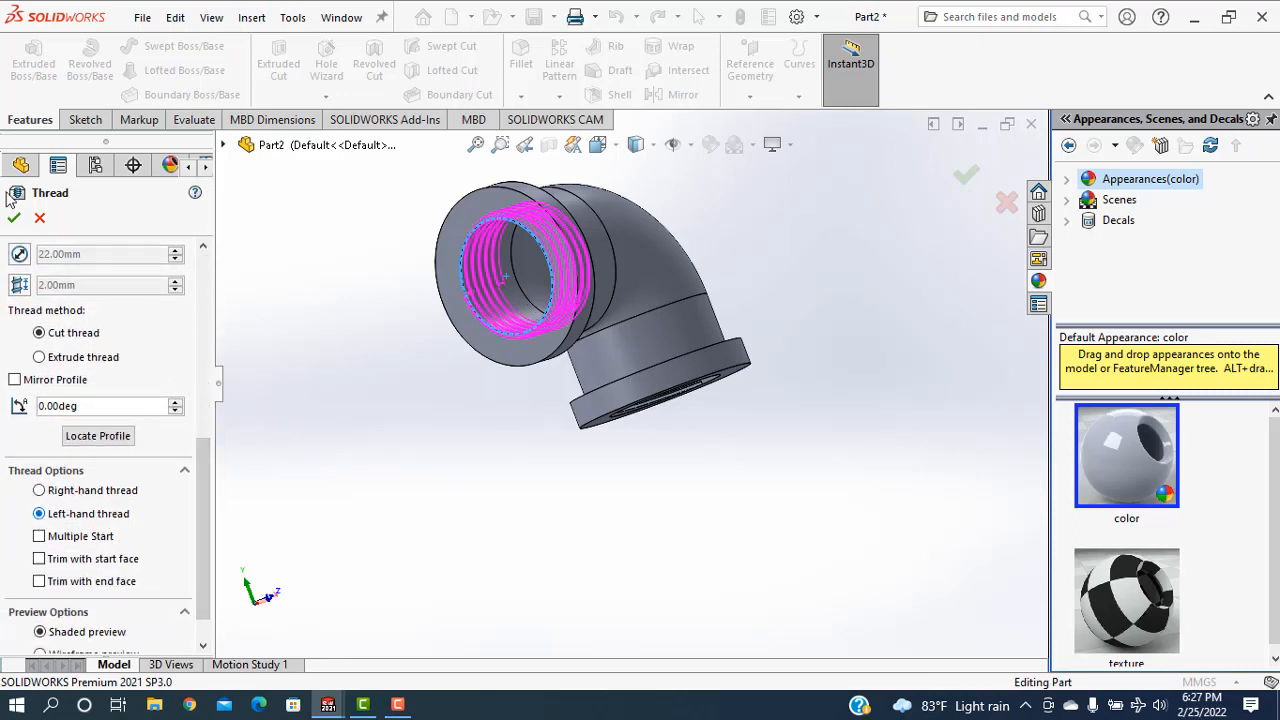
{"action": "left_click", "coordinate": [13, 218]}
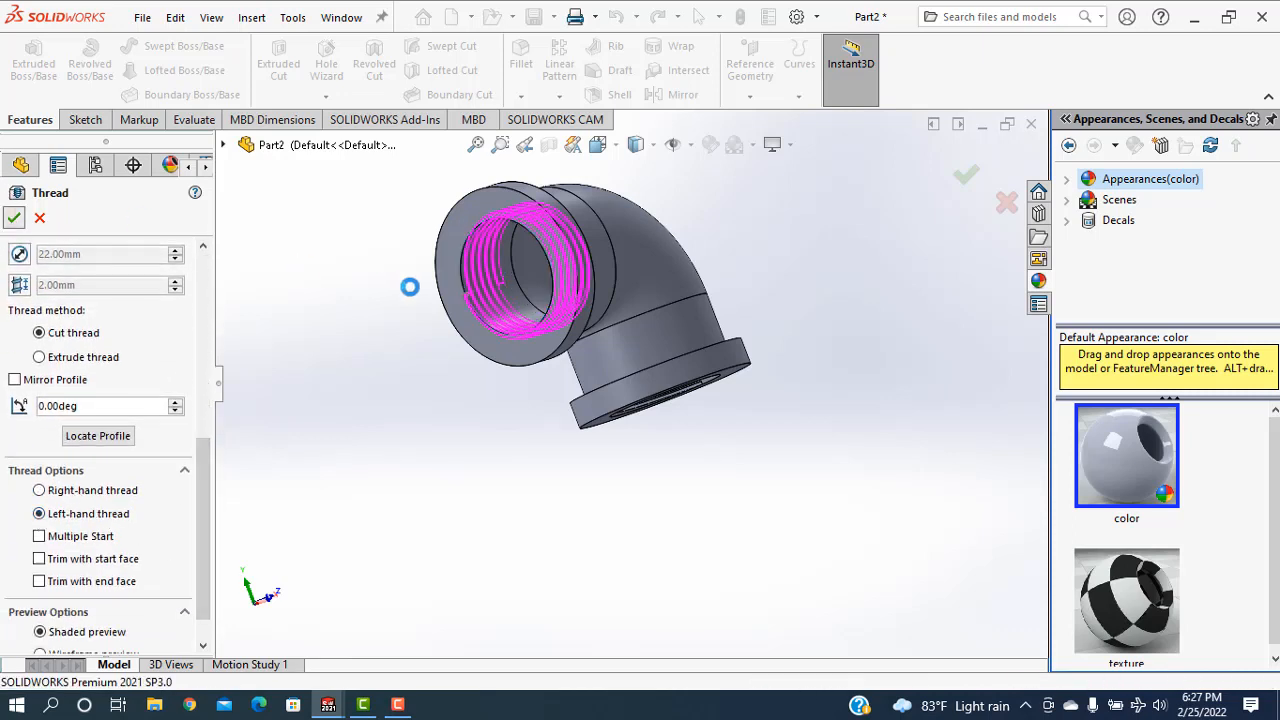
- Fillet the two circular edges where the end collars meet the pipe legs with a 3 mm radius
{"action": "scroll", "coordinate": [536, 278], "scroll_direction": "down", "scroll_amount": 3}
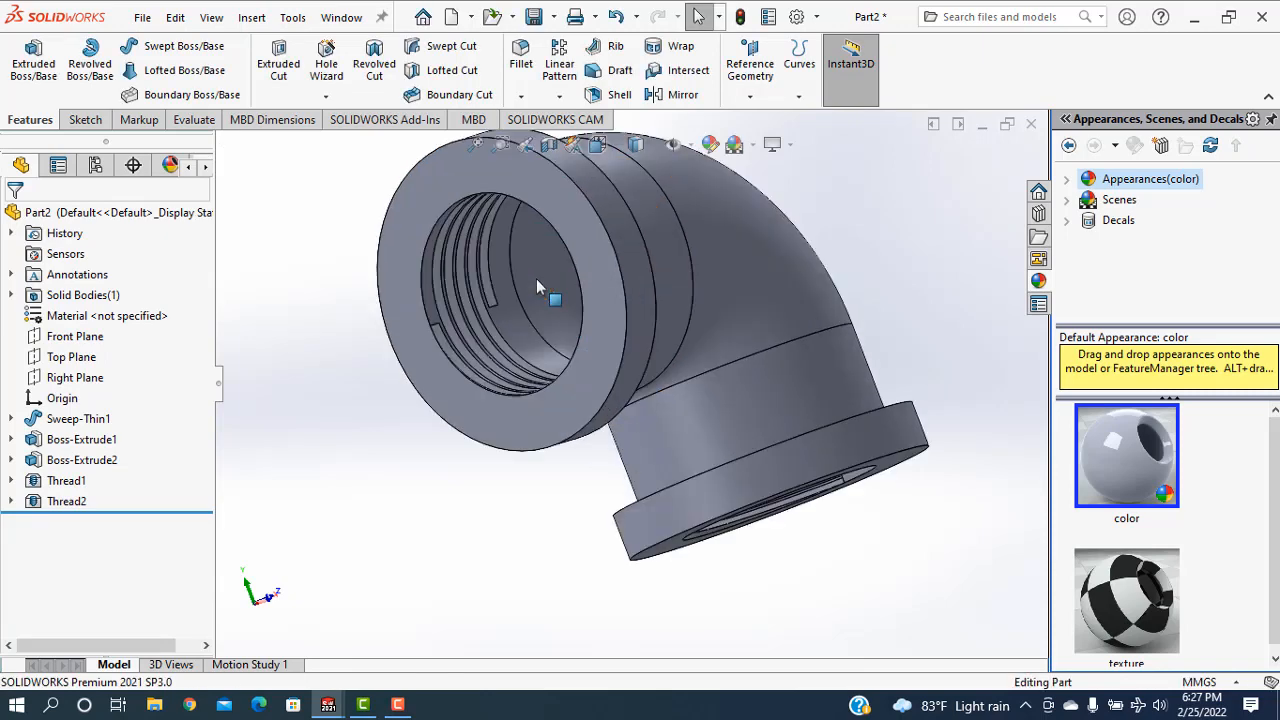
{"action": "middle_click_drag", "start_coordinate": [710, 298], "coordinate": [614, 401]}
{"action": "scroll", "coordinate": [614, 401], "scroll_direction": "up", "scroll_amount": 3}
{"action": "middle_click_drag", "start_coordinate": [866, 256], "coordinate": [720, 200]}
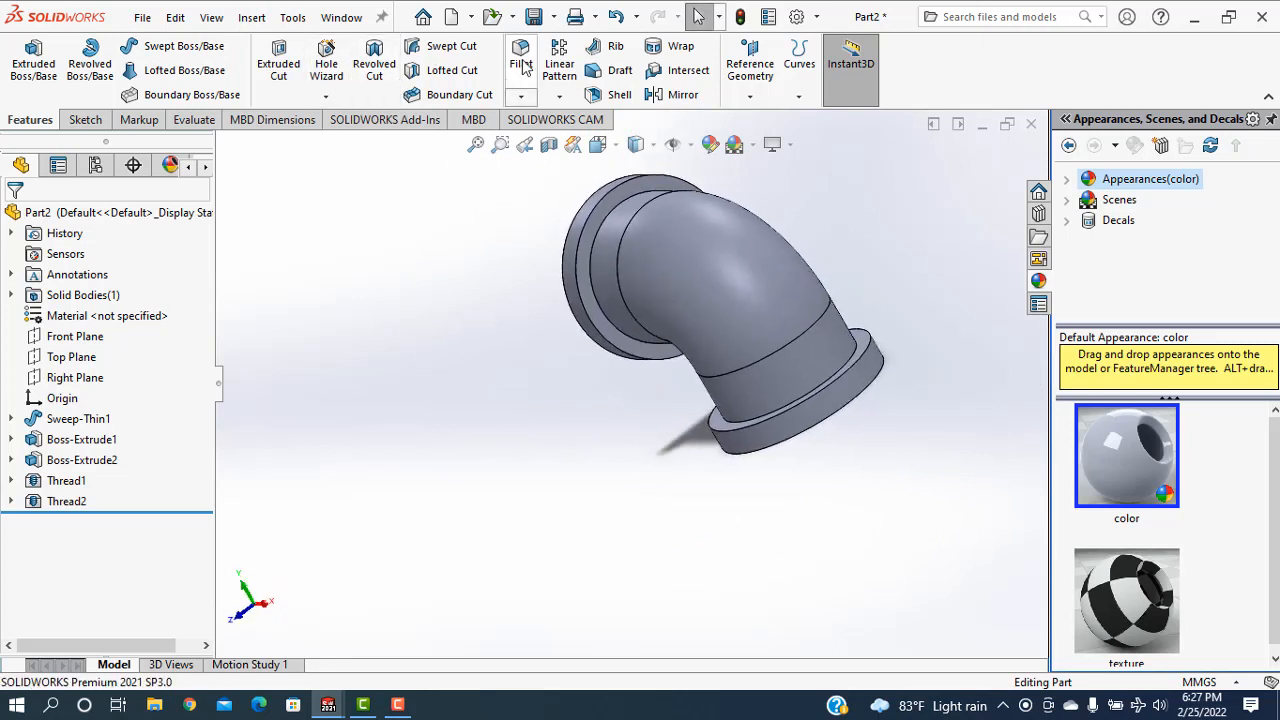
{"action": "left_click", "coordinate": [600, 328]}
{"action": "middle_click_drag", "start_coordinate": [610, 484], "coordinate": [700, 440]}
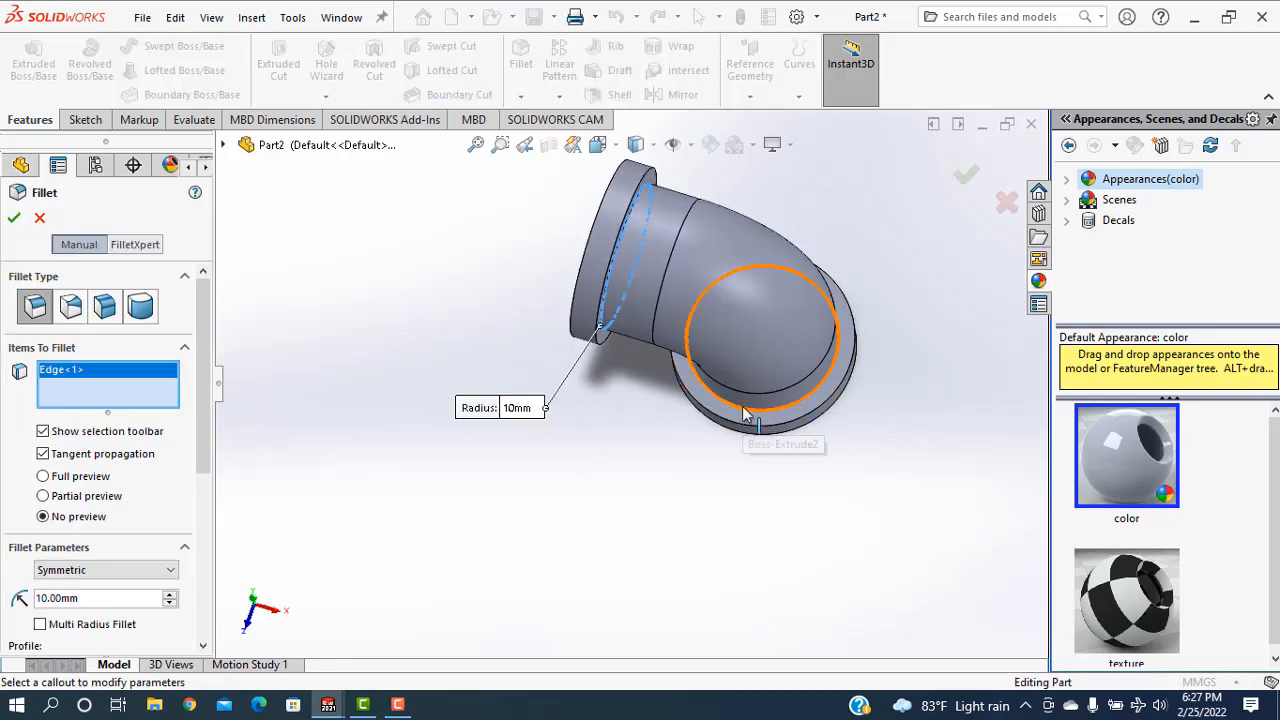
{"action": "left_click", "coordinate": [745, 415]}
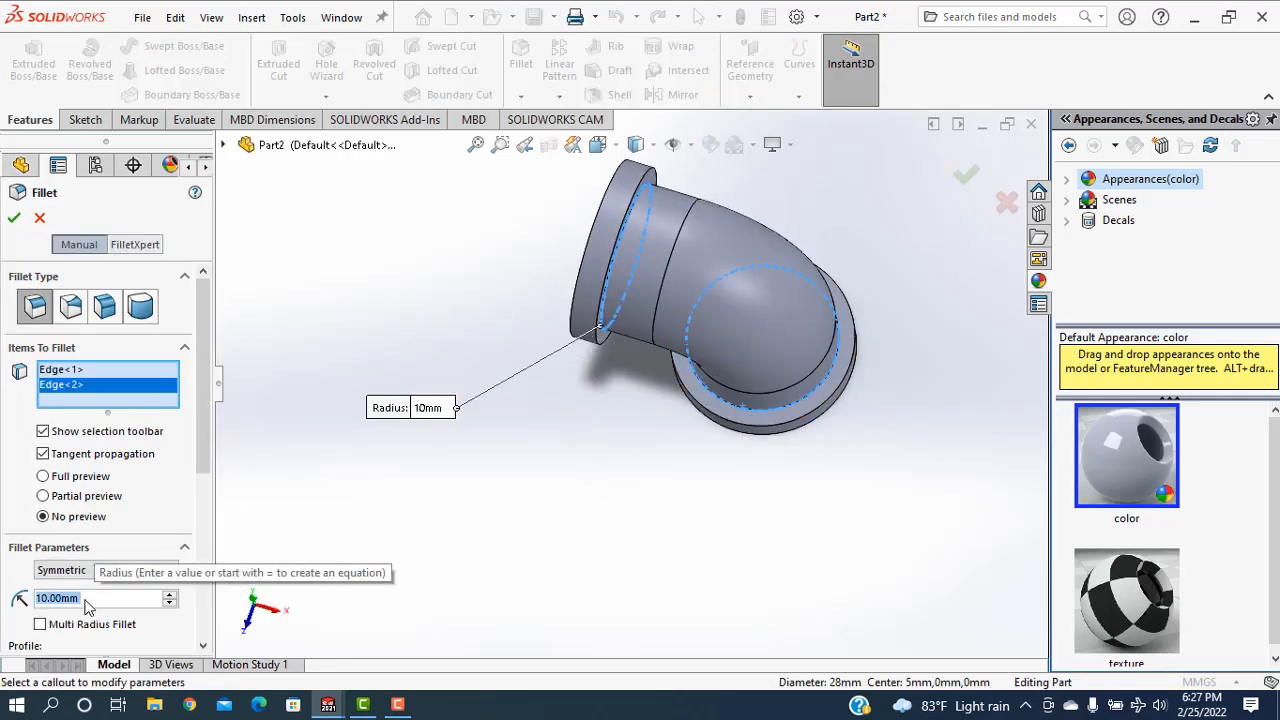
{"action": "type", "text": "3"}
{"action": "key", "text": "Return"}
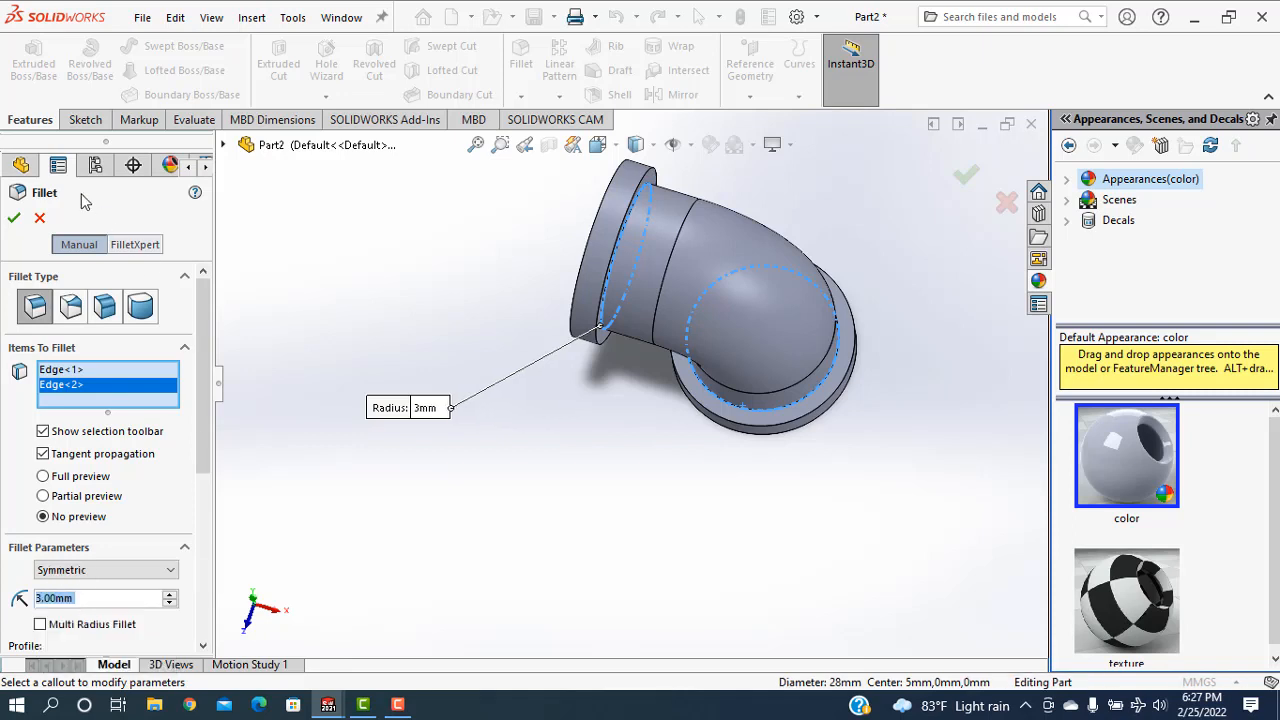
{"action": "left_click", "coordinate": [8, 216]}
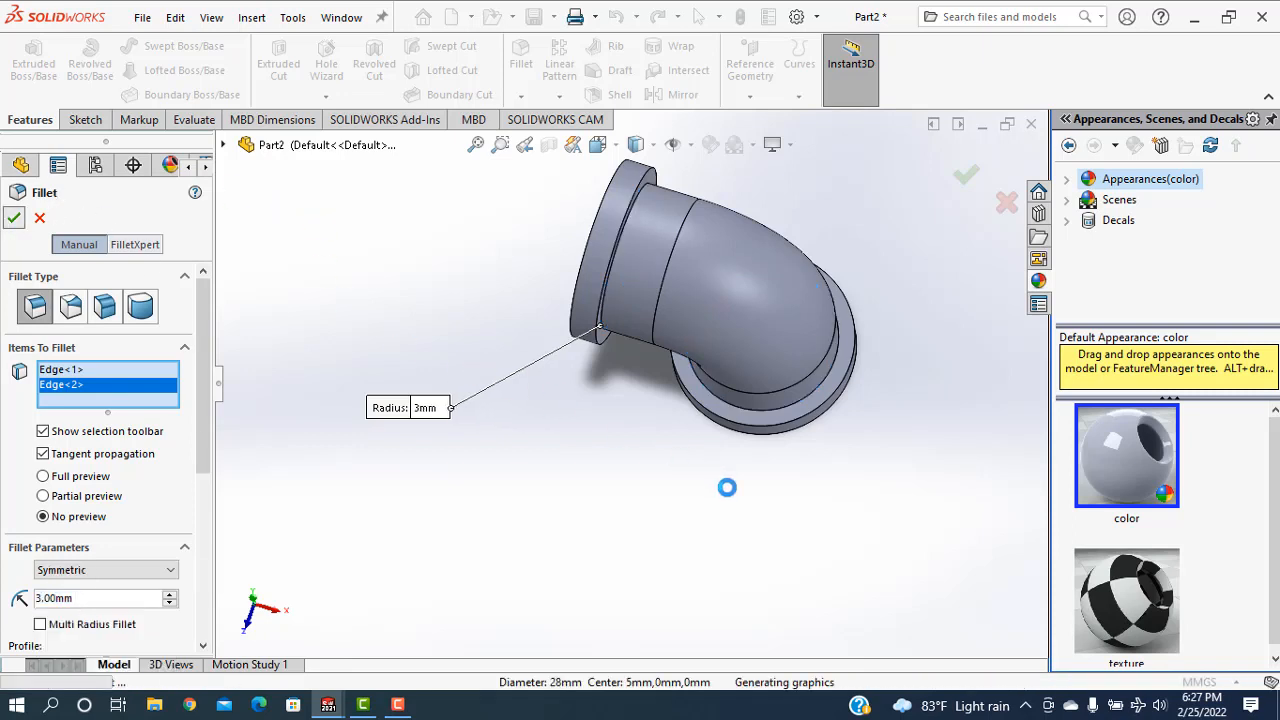
- Apply the polished brass metal appearance to the collar fillets
{"action": "middle_click_drag", "start_coordinate": [727, 515], "coordinate": [797, 268]}
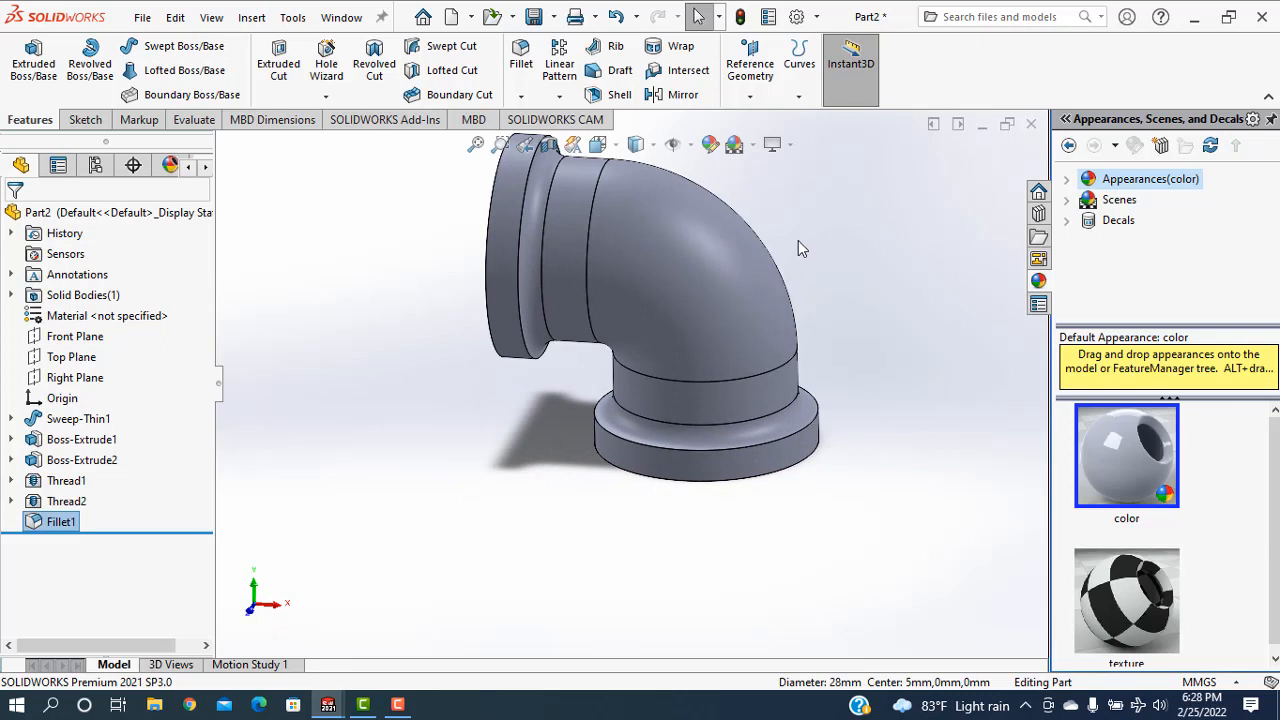
{"action": "left_click", "coordinate": [710, 145]}
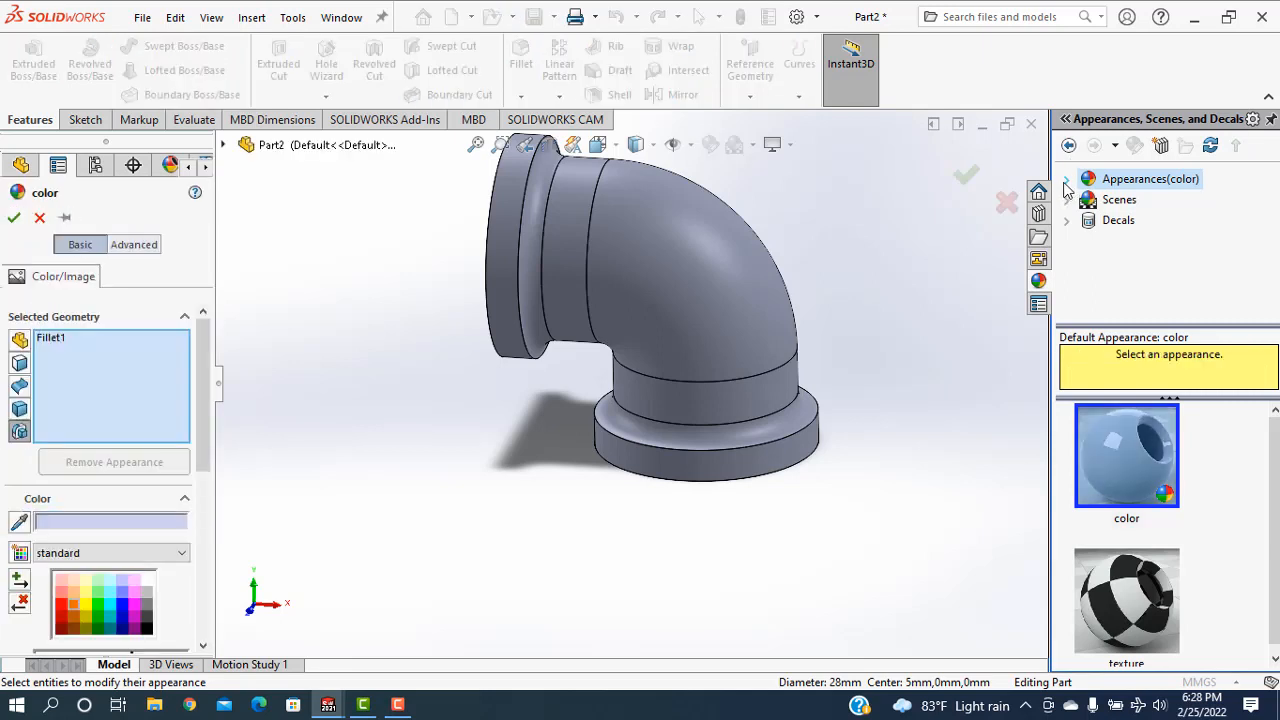
{"action": "left_click", "coordinate": [1066, 180]}
{"action": "left_click", "coordinate": [1090, 221]}
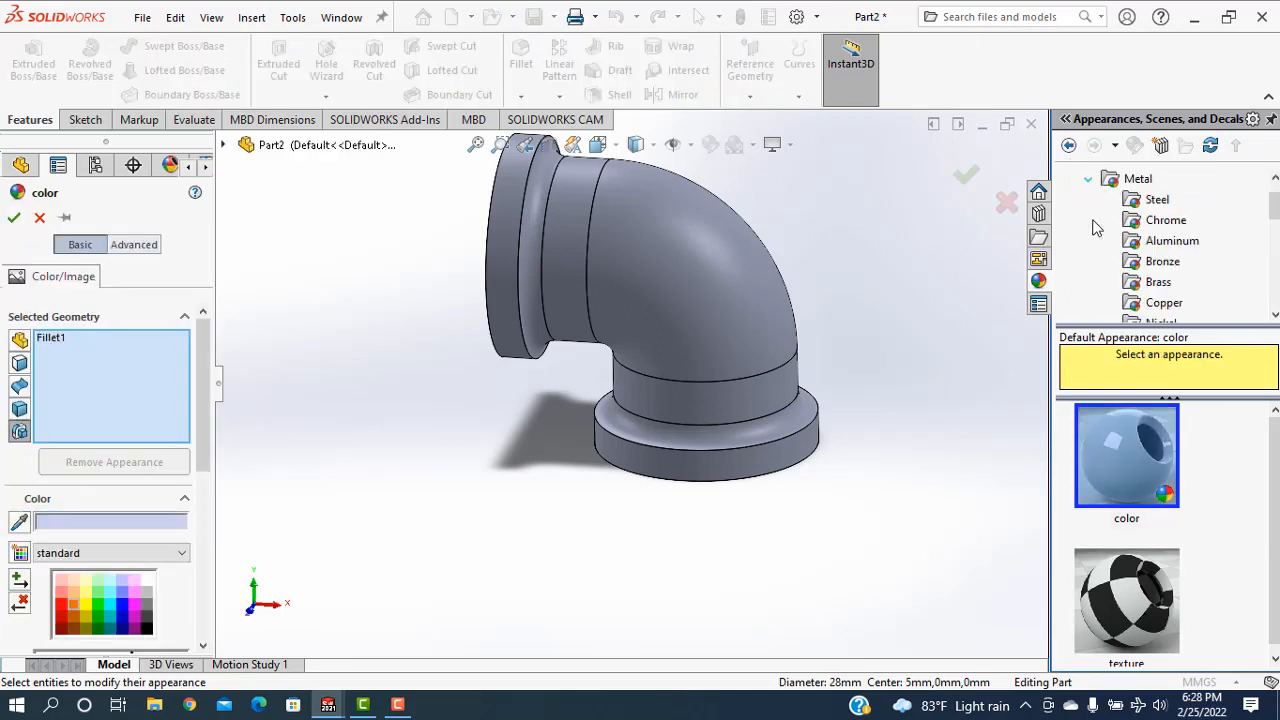
{"action": "left_click", "coordinate": [1140, 284]}
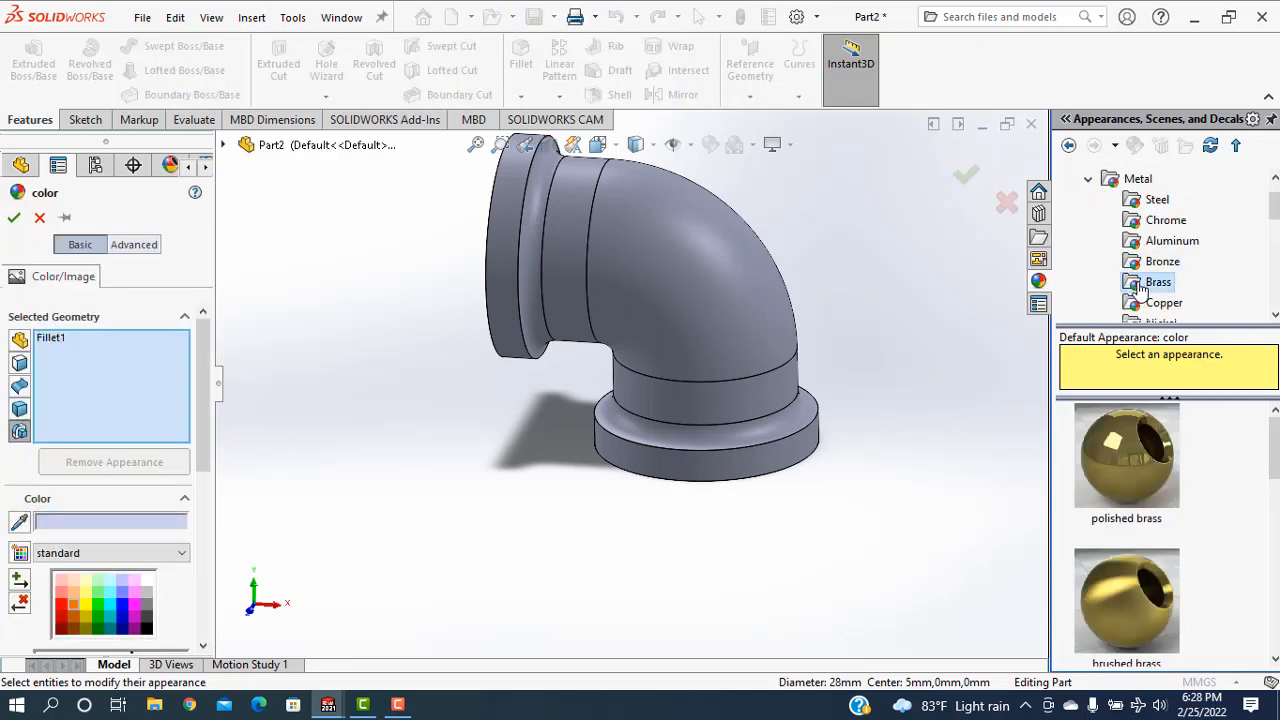
{"action": "left_click", "coordinate": [1120, 448]}
{"action": "left_click_drag", "start_coordinate": [1123, 449], "coordinate": [794, 349]}
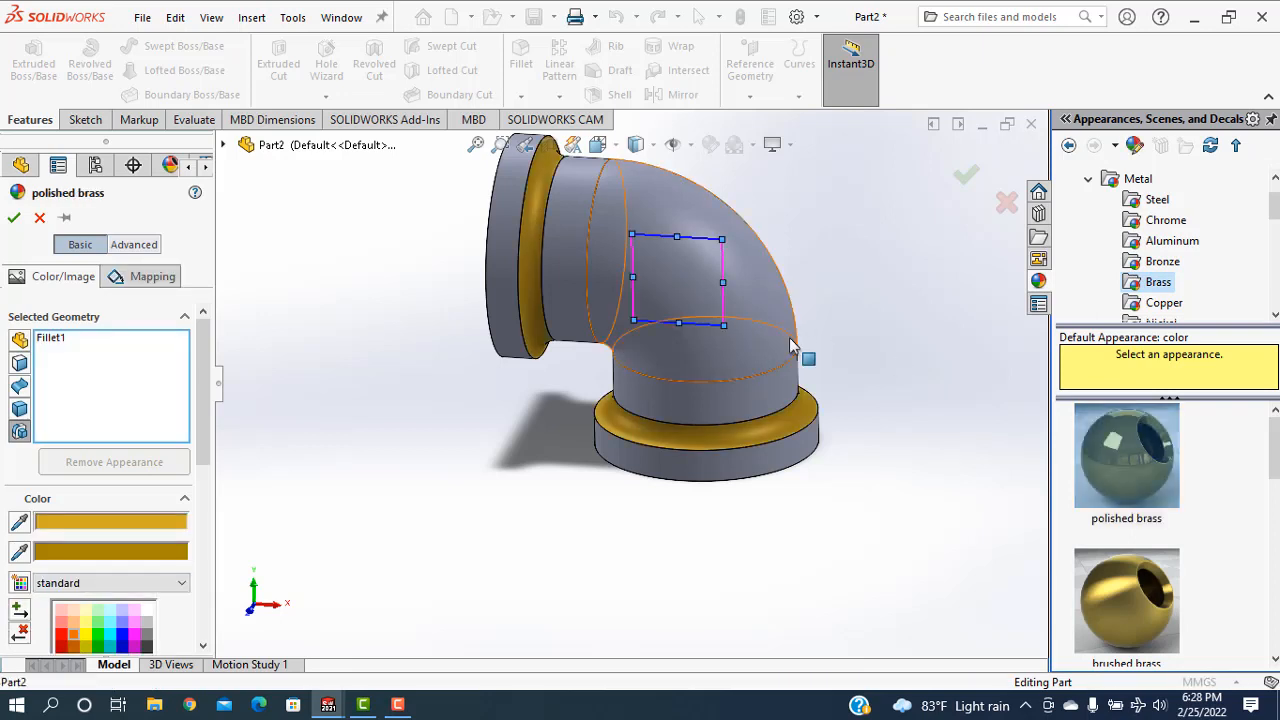
{"action": "left_click_drag", "start_coordinate": [1121, 468], "coordinate": [734, 353]}
{"action": "left_click", "coordinate": [14, 218]}
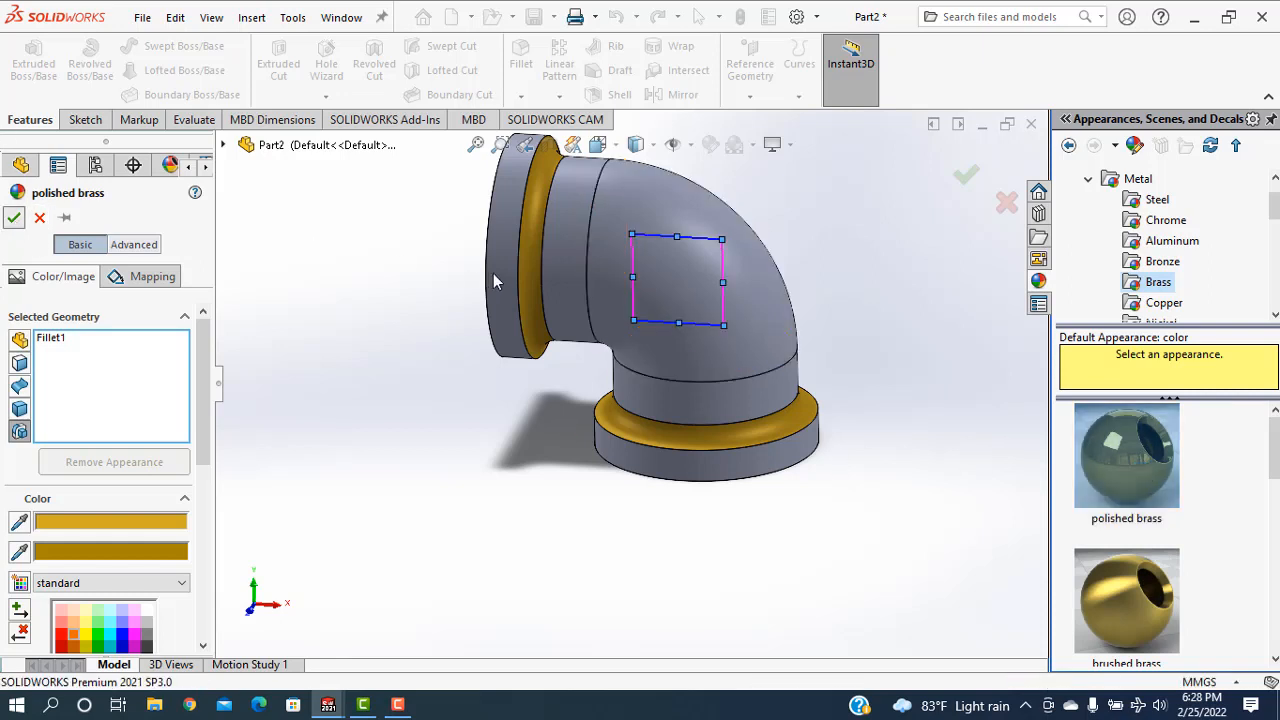
- Apply the polished brass appearance to the elbow bend, both straight pipe sections and the outer rim of the vertical leg's collar
{"action": "left_click", "coordinate": [742, 305]}
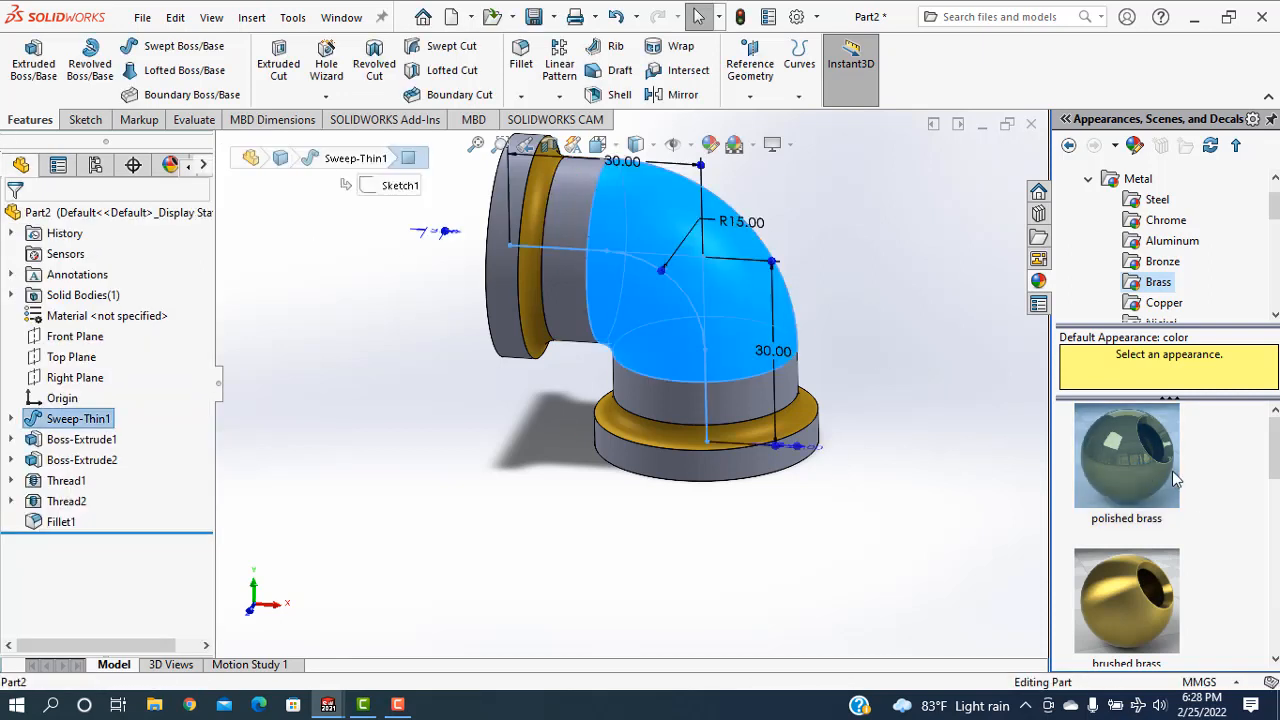
{"action": "left_click", "coordinate": [1126, 455]}
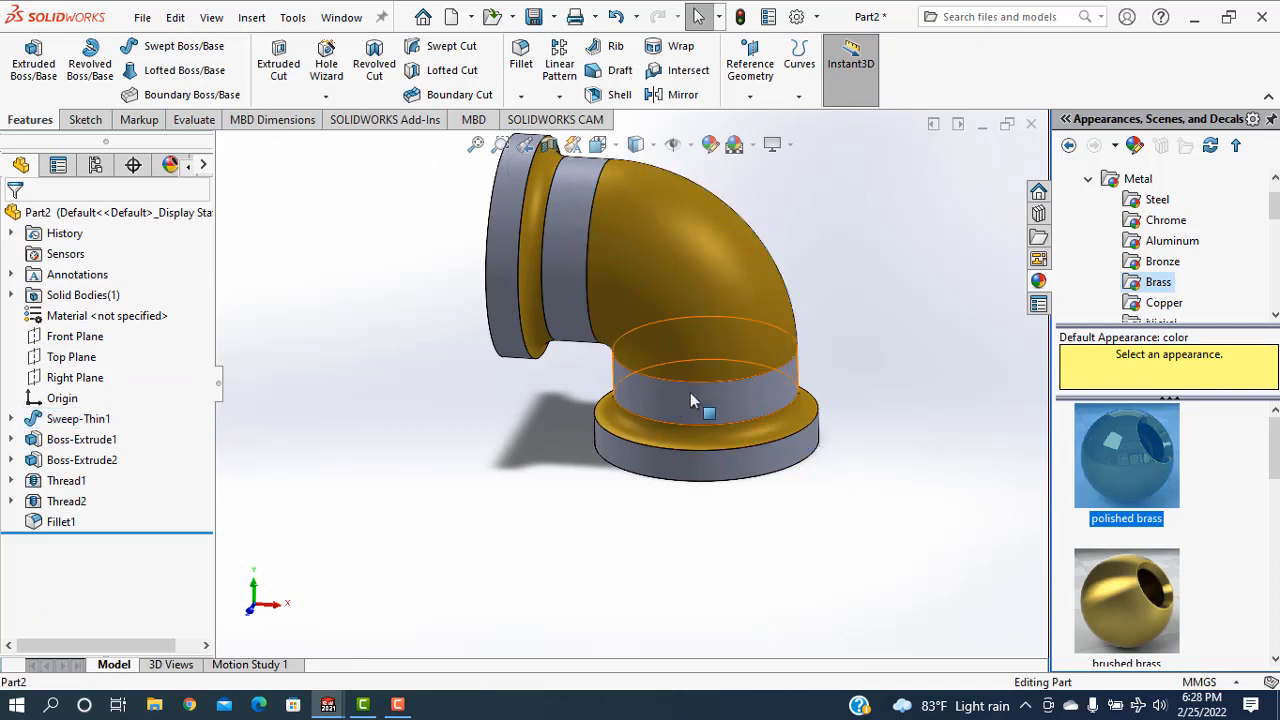
{"action": "left_click", "coordinate": [690, 392]}
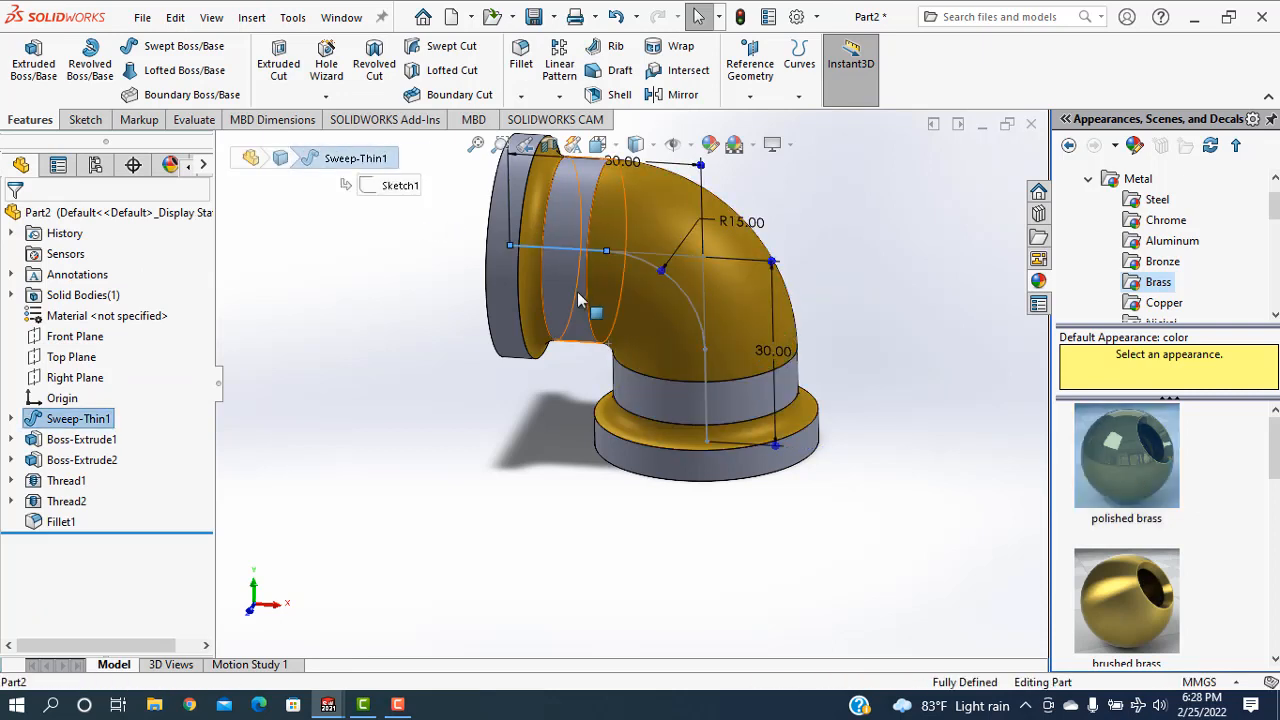
{"action": "left_click", "coordinate": [578, 300]}
{"action": "left_click", "coordinate": [500, 275]}
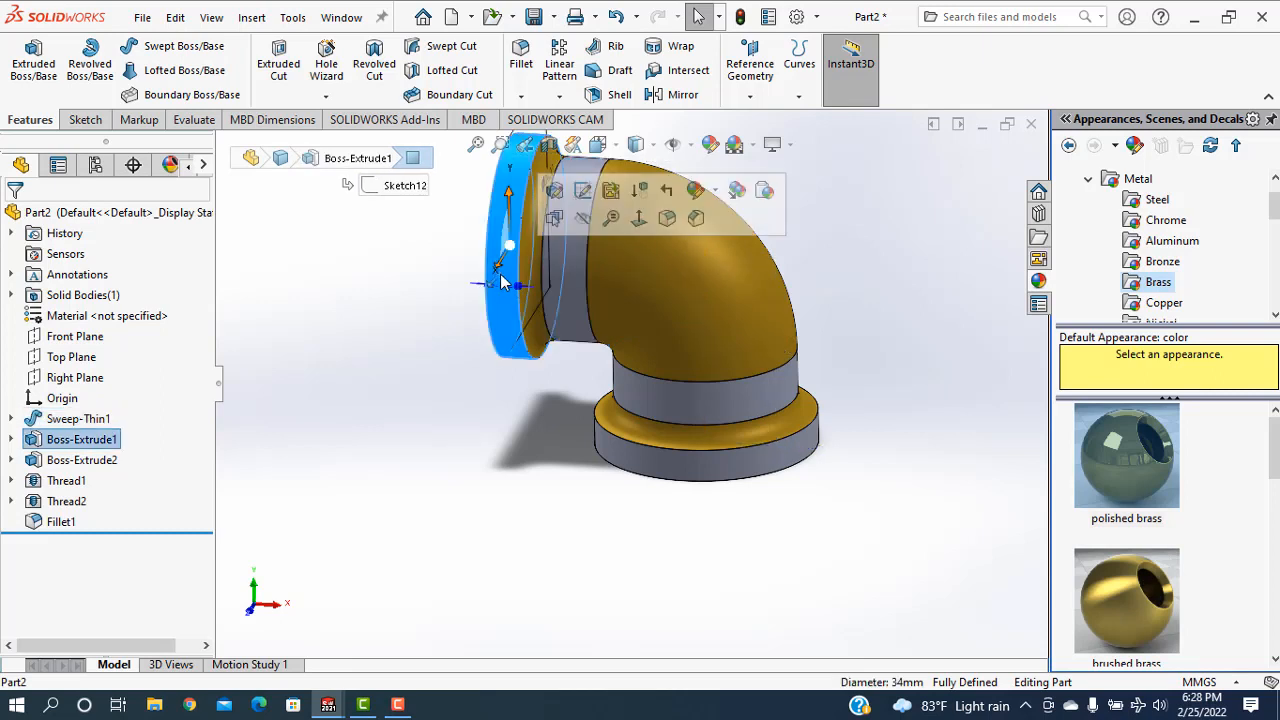
{"action": "left_click", "coordinate": [585, 330]}
{"action": "left_click", "coordinate": [723, 411], "text": "ctrl"}
{"action": "left_click", "coordinate": [688, 470], "text": "ctrl"}
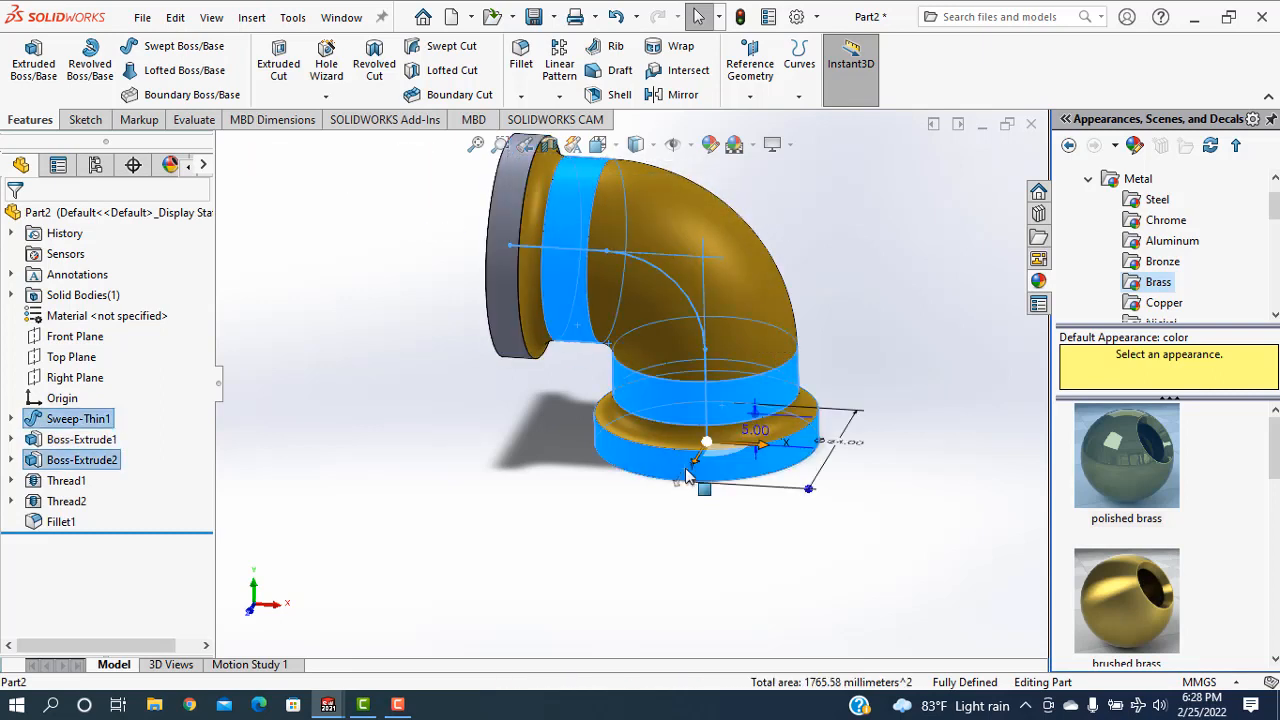
{"action": "double_click", "coordinate": [1127, 460]}
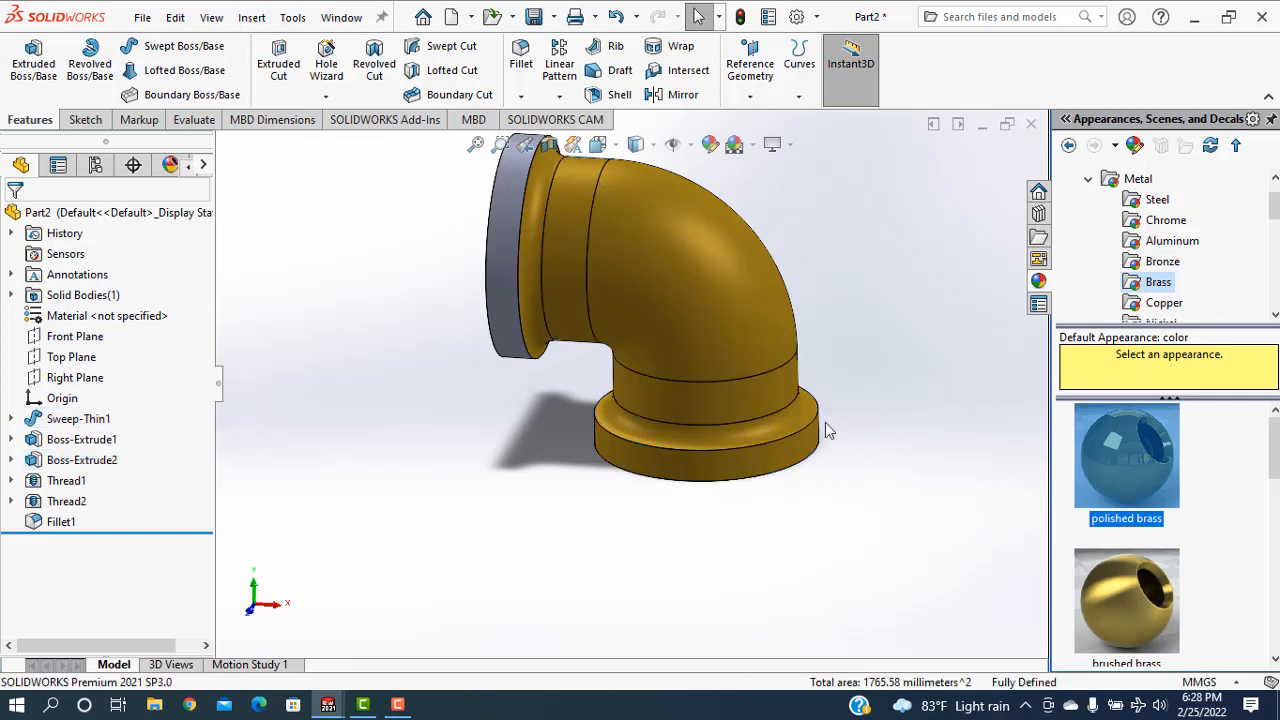
- Apply polished brass to the horizontal leg's collar rim, its end face and the inner face of the bend
{"action": "left_click", "coordinate": [497, 310]}
{"action": "double_click", "coordinate": [1127, 460]}
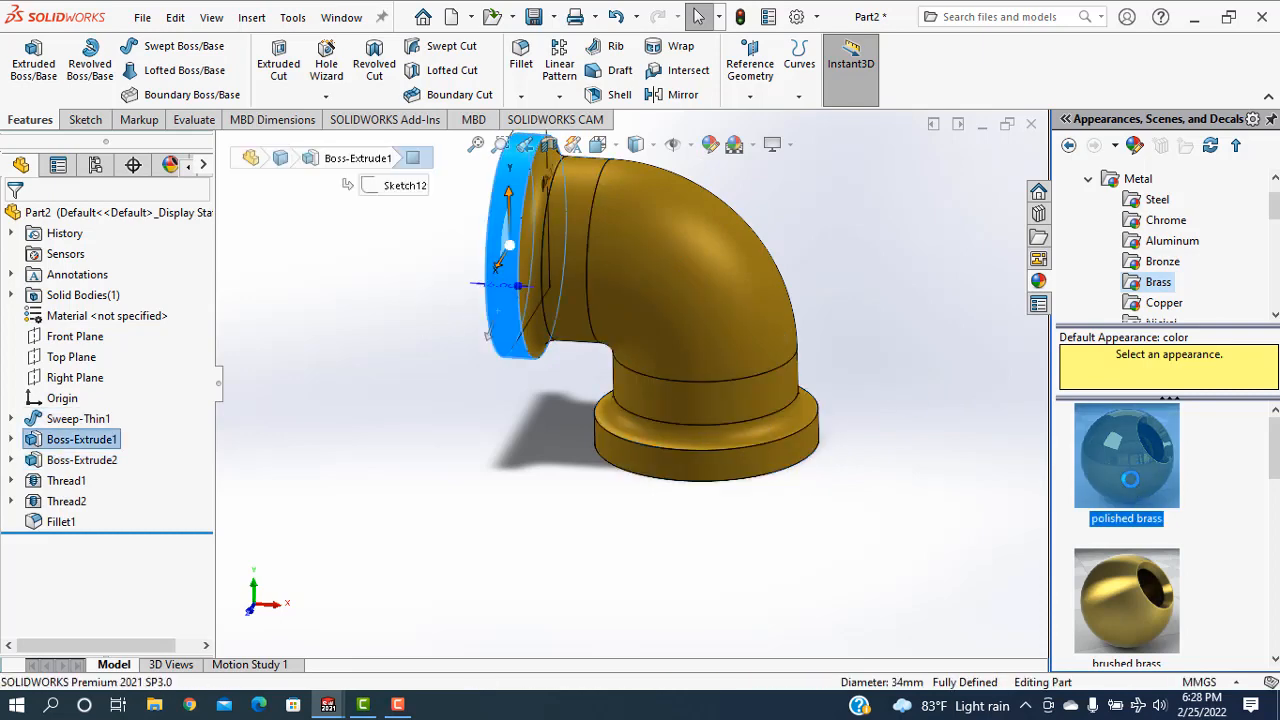
{"action": "middle_click_drag", "start_coordinate": [515, 442], "coordinate": [691, 288]}
{"action": "left_click", "coordinate": [685, 281]}
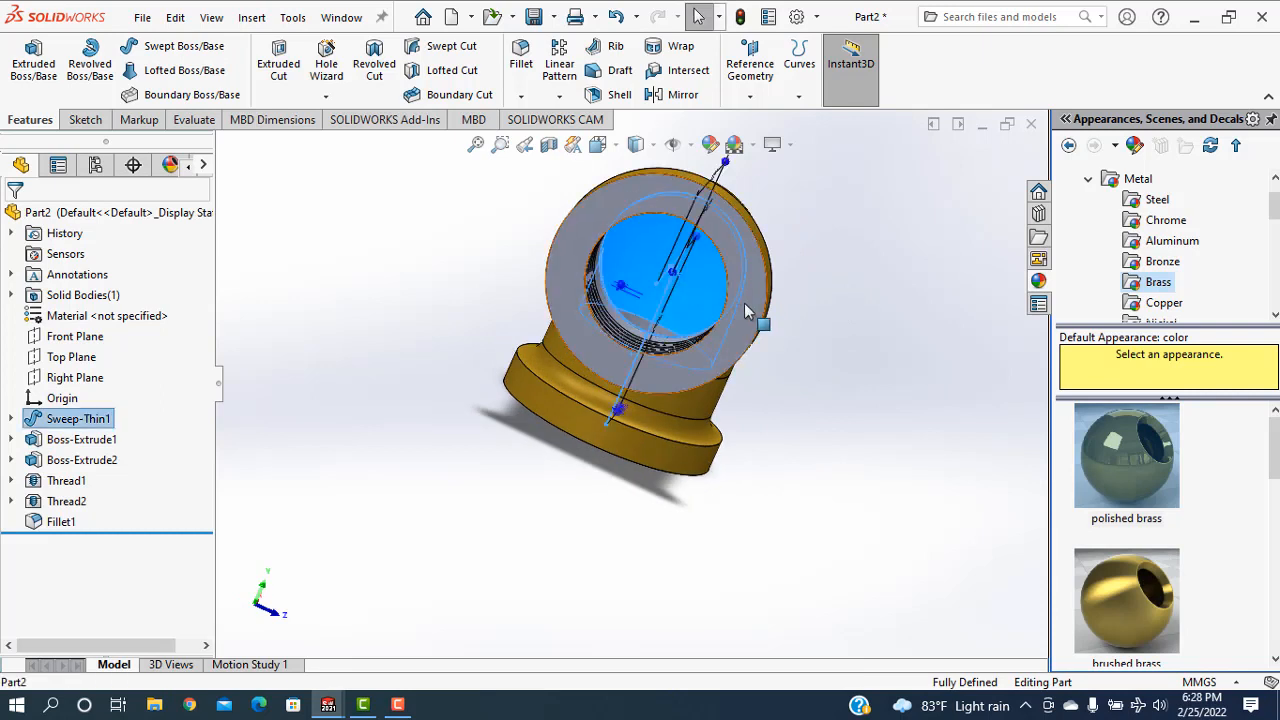
{"action": "double_click", "coordinate": [1124, 466]}
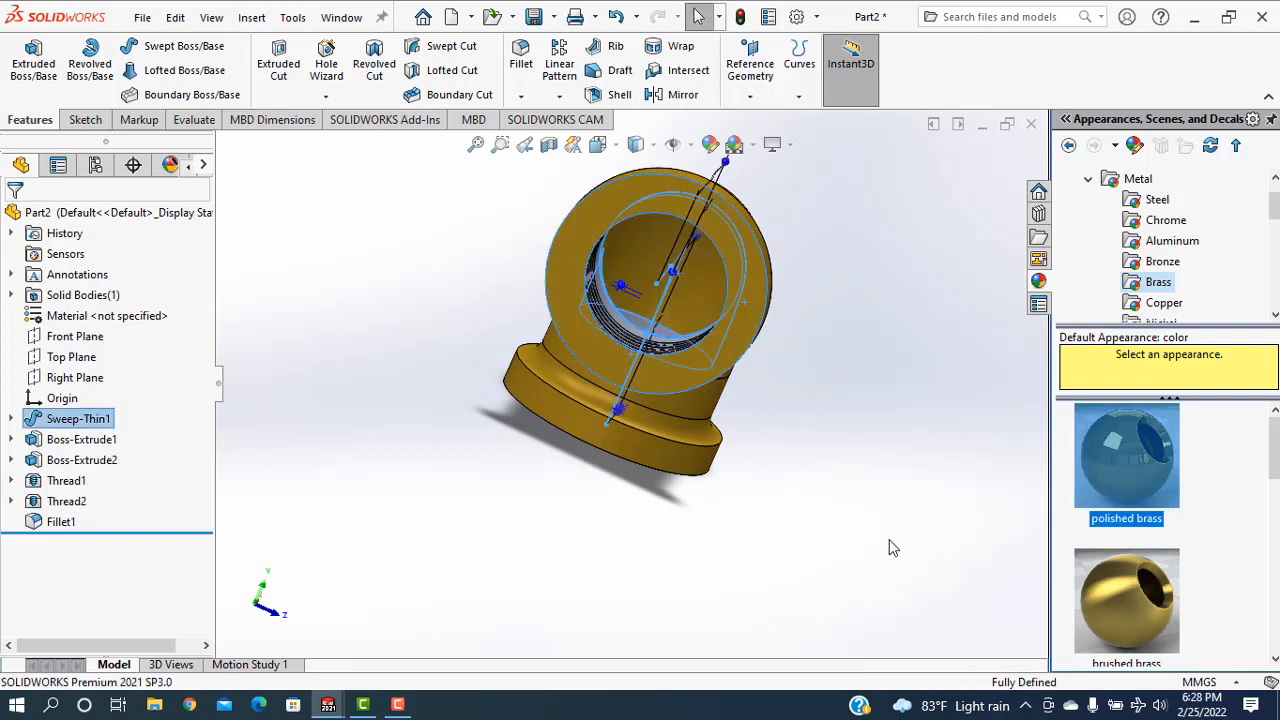
- Apply polished brass to the bore faces between the threads inside the horizontal leg
{"action": "middle_click_drag", "start_coordinate": [856, 458], "coordinate": [837, 534]}
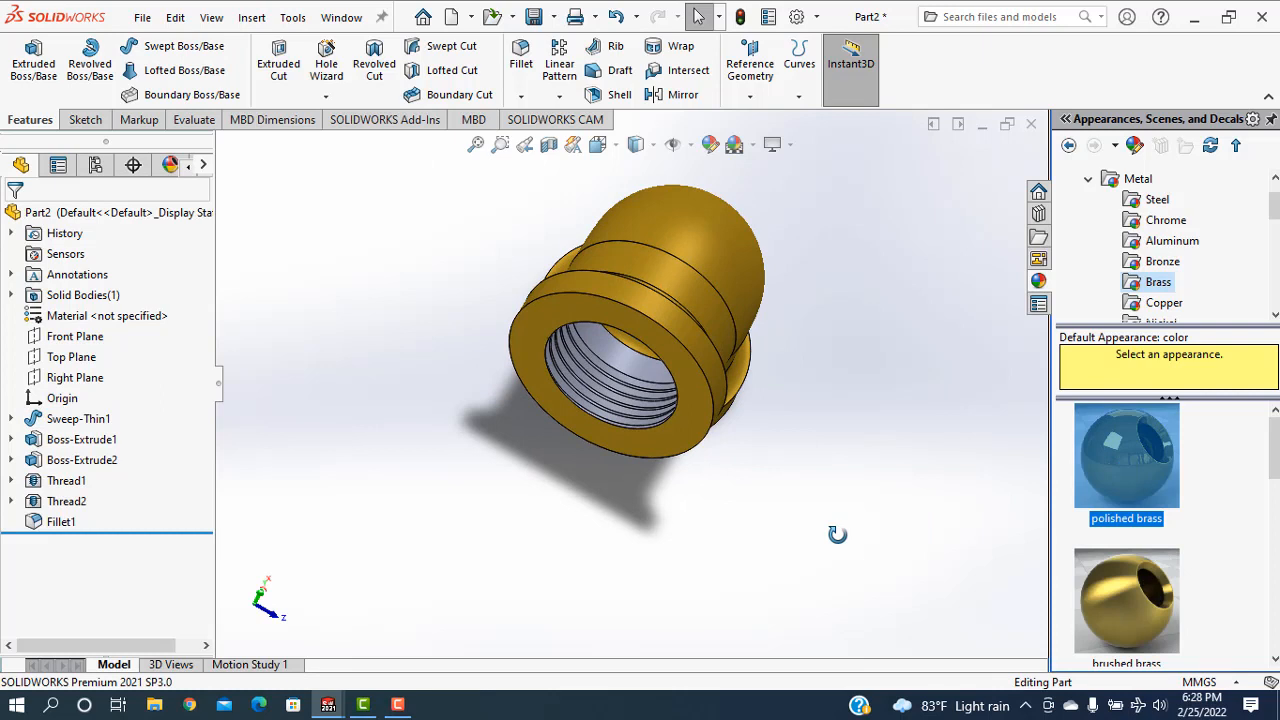
{"action": "left_click", "coordinate": [626, 389]}
{"action": "left_click_drag", "start_coordinate": [1115, 477], "coordinate": [642, 376]}
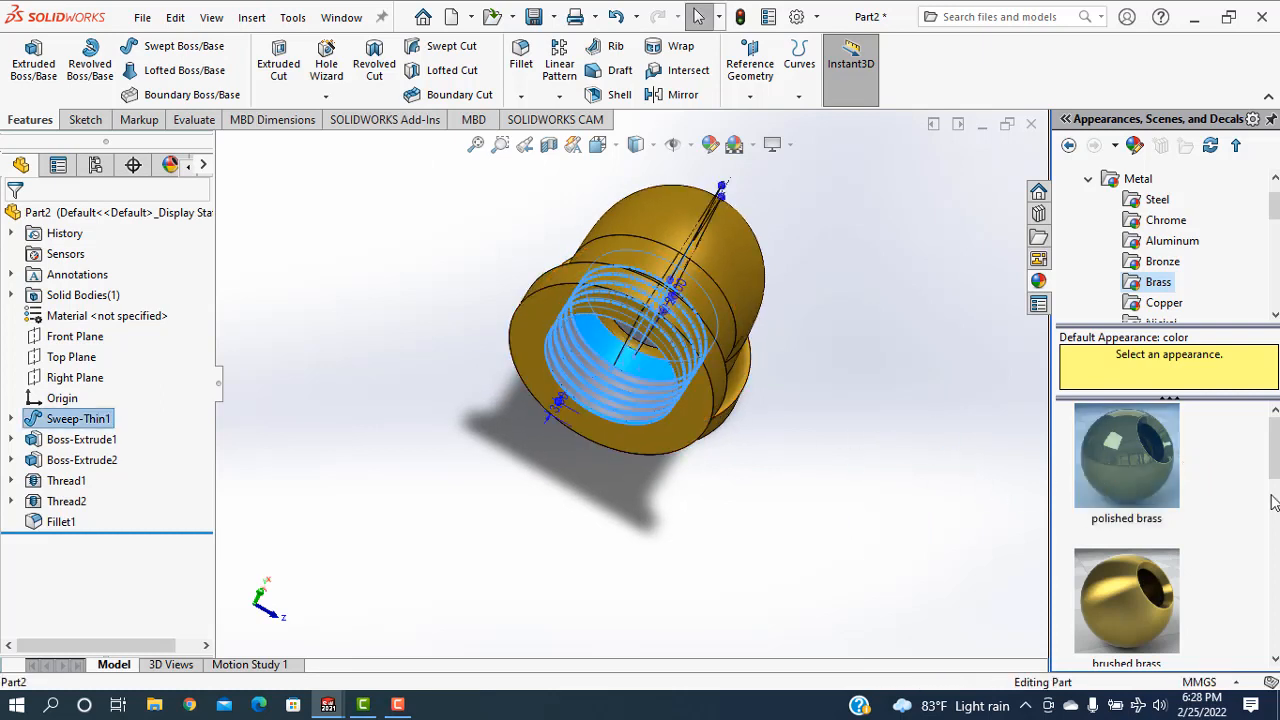
{"action": "left_click", "coordinate": [1155, 480]}
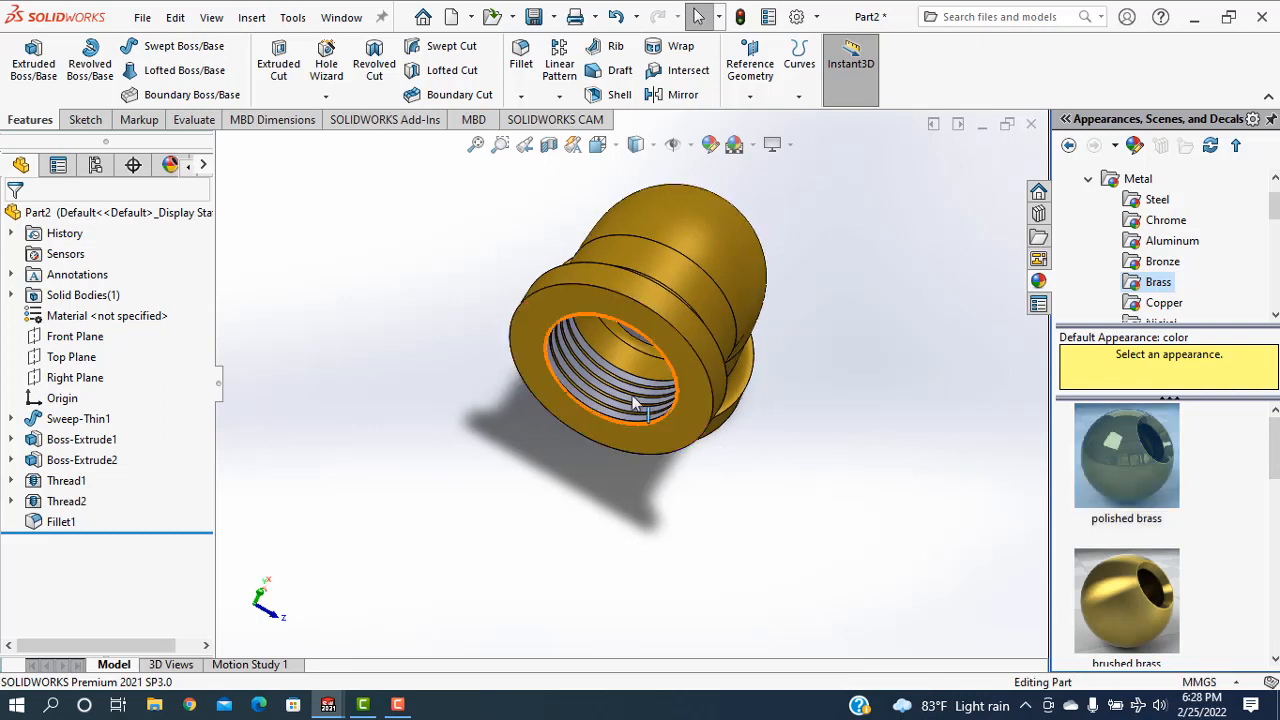
{"action": "left_click", "coordinate": [637, 403]}
{"action": "left_click", "coordinate": [612, 408]}
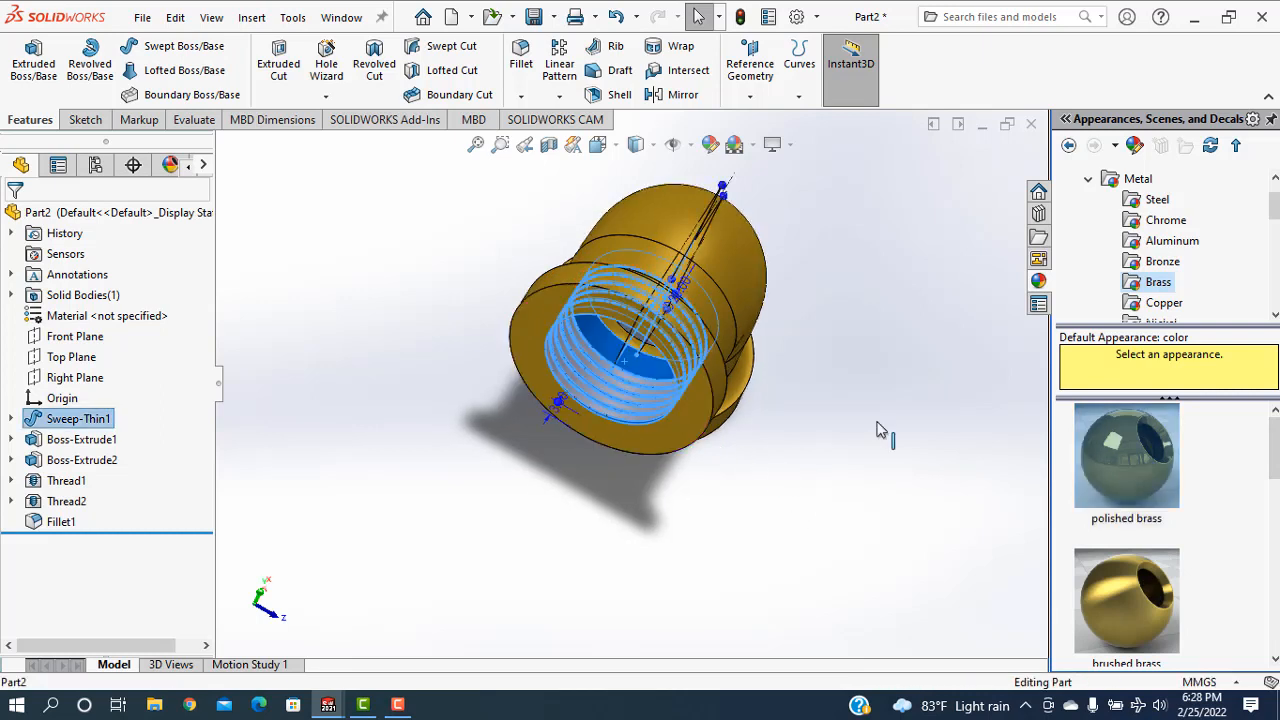
{"action": "left_click_drag", "start_coordinate": [1127, 464], "coordinate": [975, 530]}
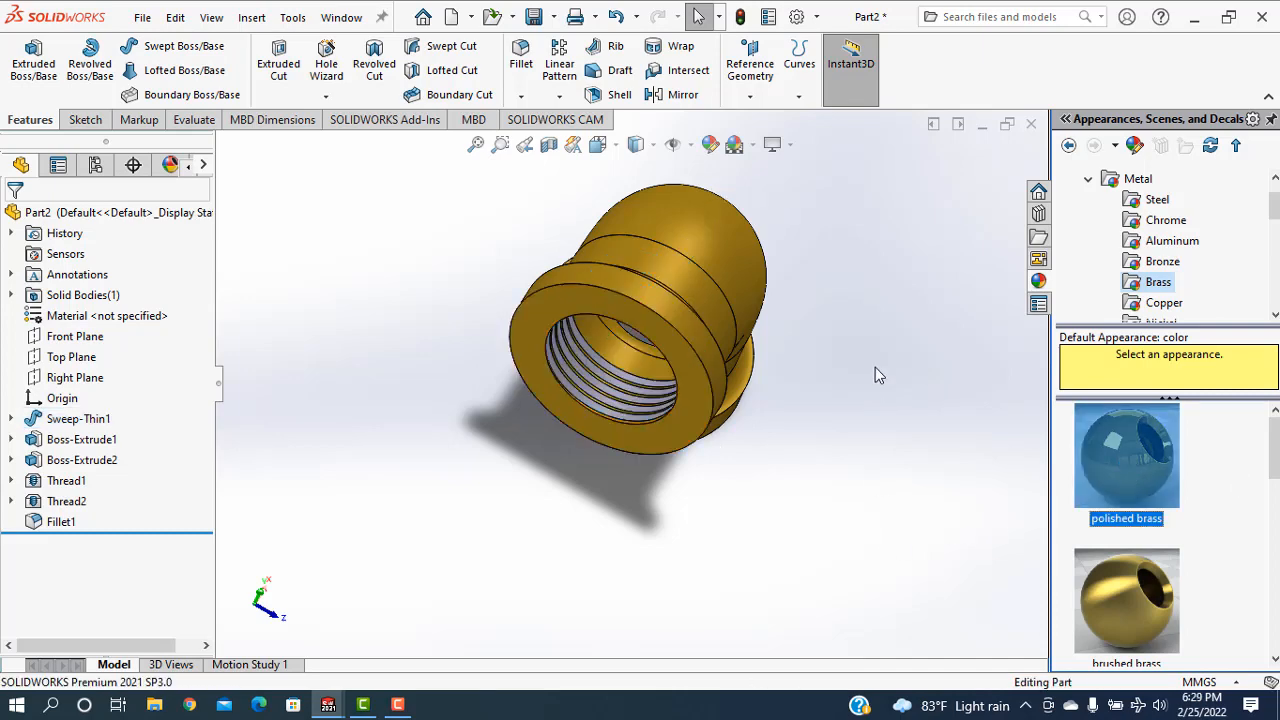
- Apply polished brass to the vertical leg's end face, inner bore and thread groove
{"action": "middle_click_drag", "start_coordinate": [750, 372], "coordinate": [837, 237]}
{"action": "left_click", "coordinate": [739, 404]}
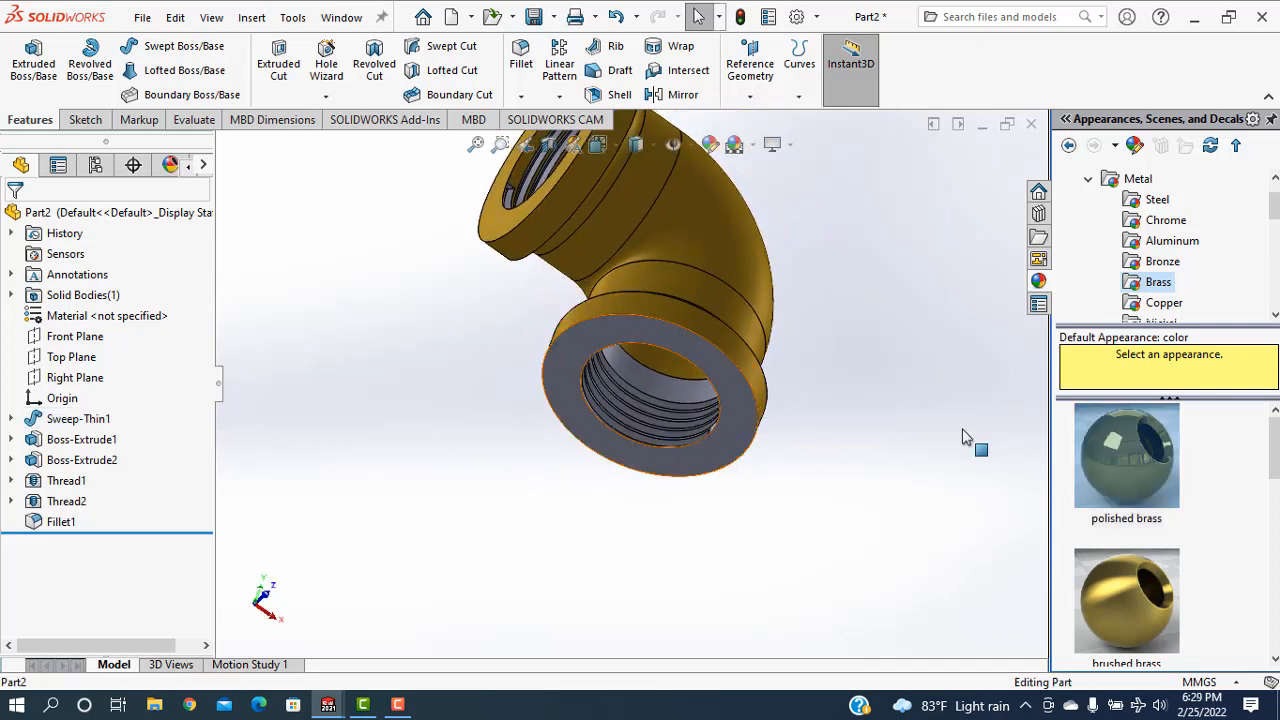
{"action": "double_click", "coordinate": [1134, 476]}
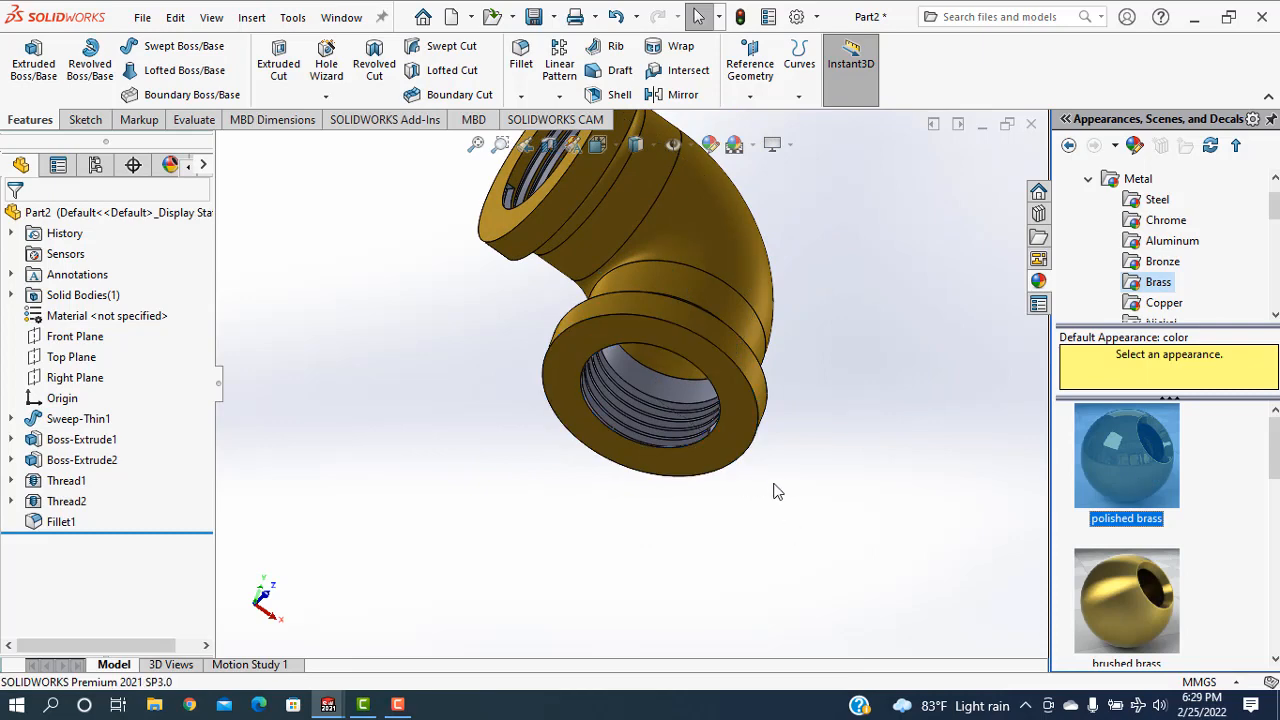
{"action": "left_click", "coordinate": [656, 394]}
{"action": "double_click", "coordinate": [1155, 483]}
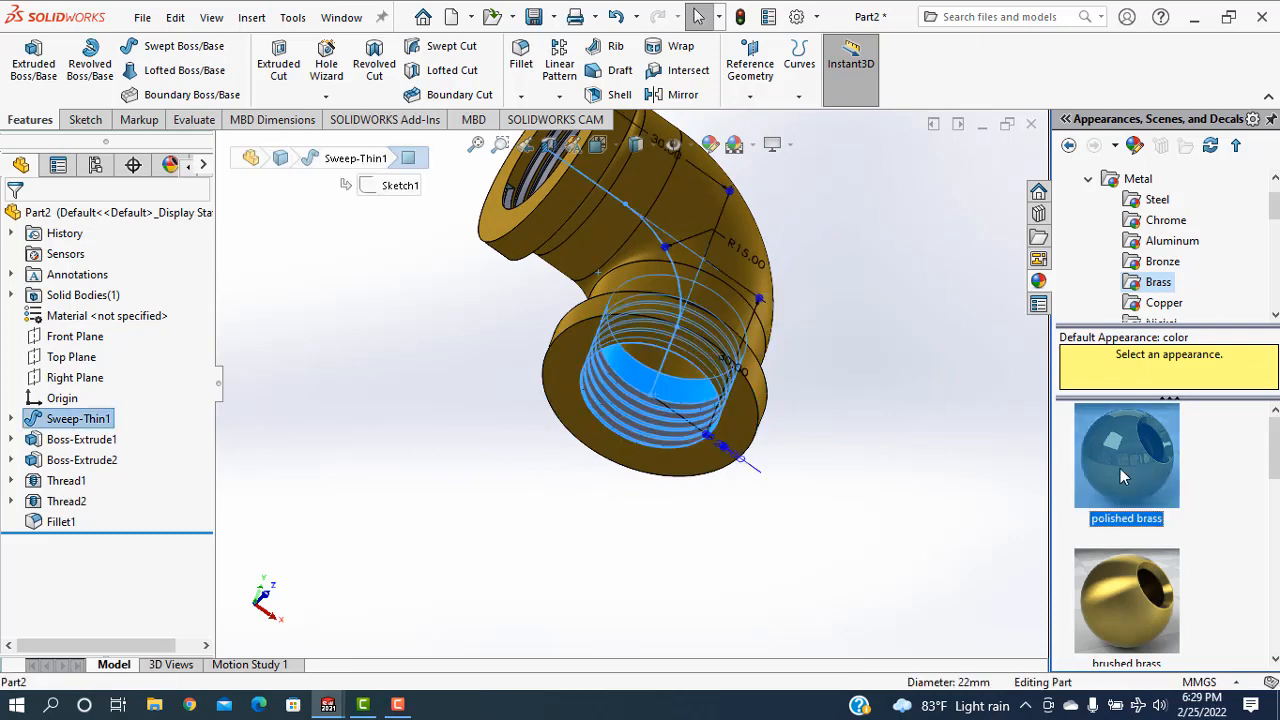
{"action": "left_click", "coordinate": [650, 433]}
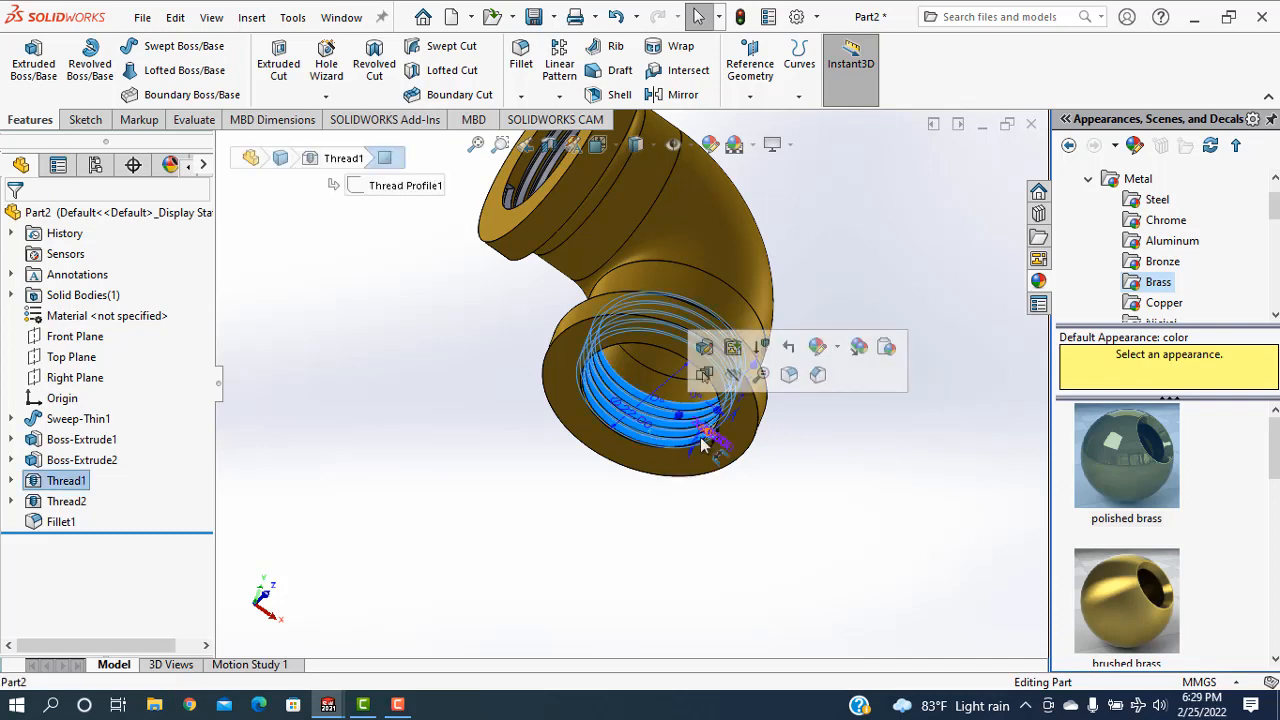
{"action": "double_click", "coordinate": [1125, 487]}
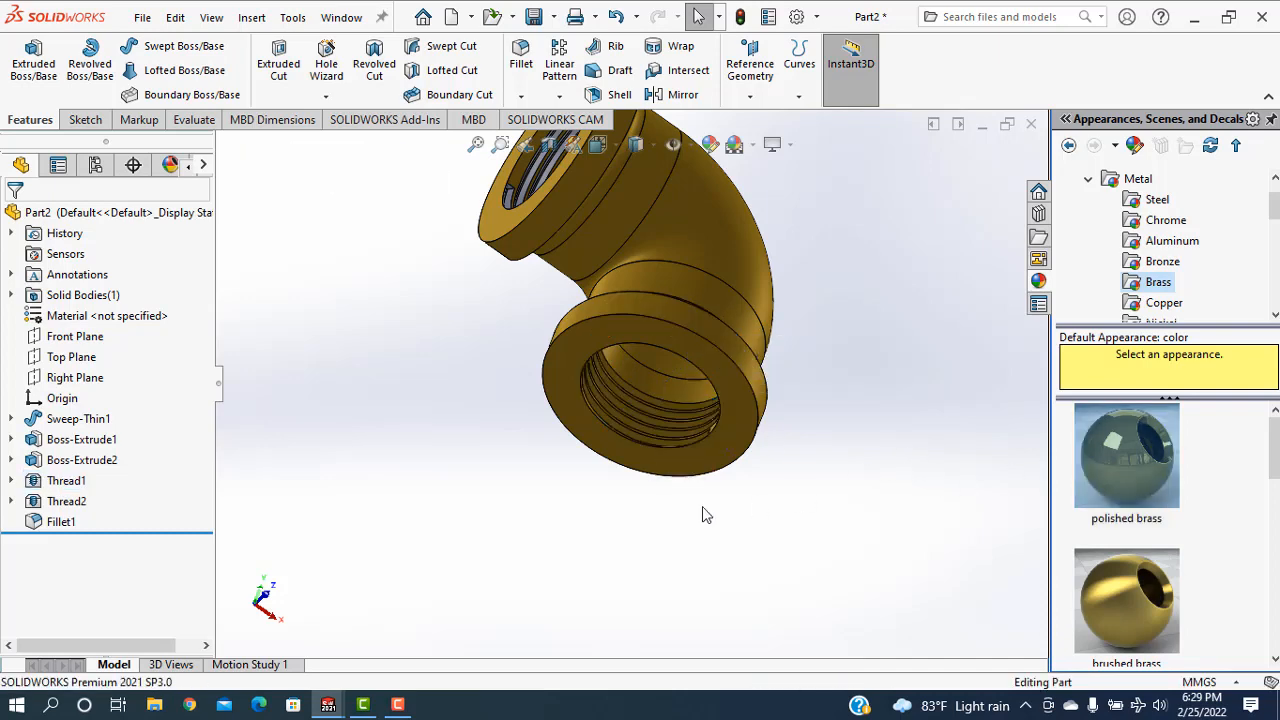
- Apply polished brass to the thread groove face inside the horizontal leg
{"action": "middle_click_drag", "start_coordinate": [570, 448], "coordinate": [517, 220]}
{"action": "left_click", "coordinate": [517, 220]}
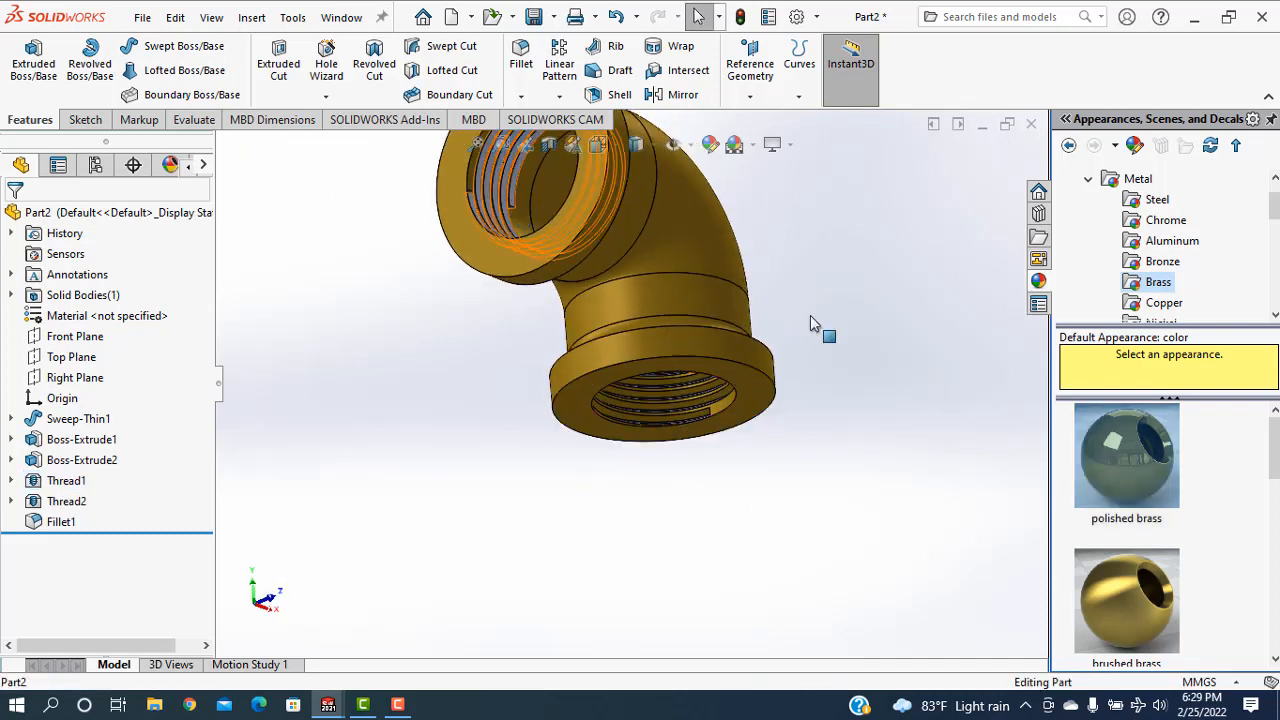
{"action": "double_click", "coordinate": [1171, 480]}
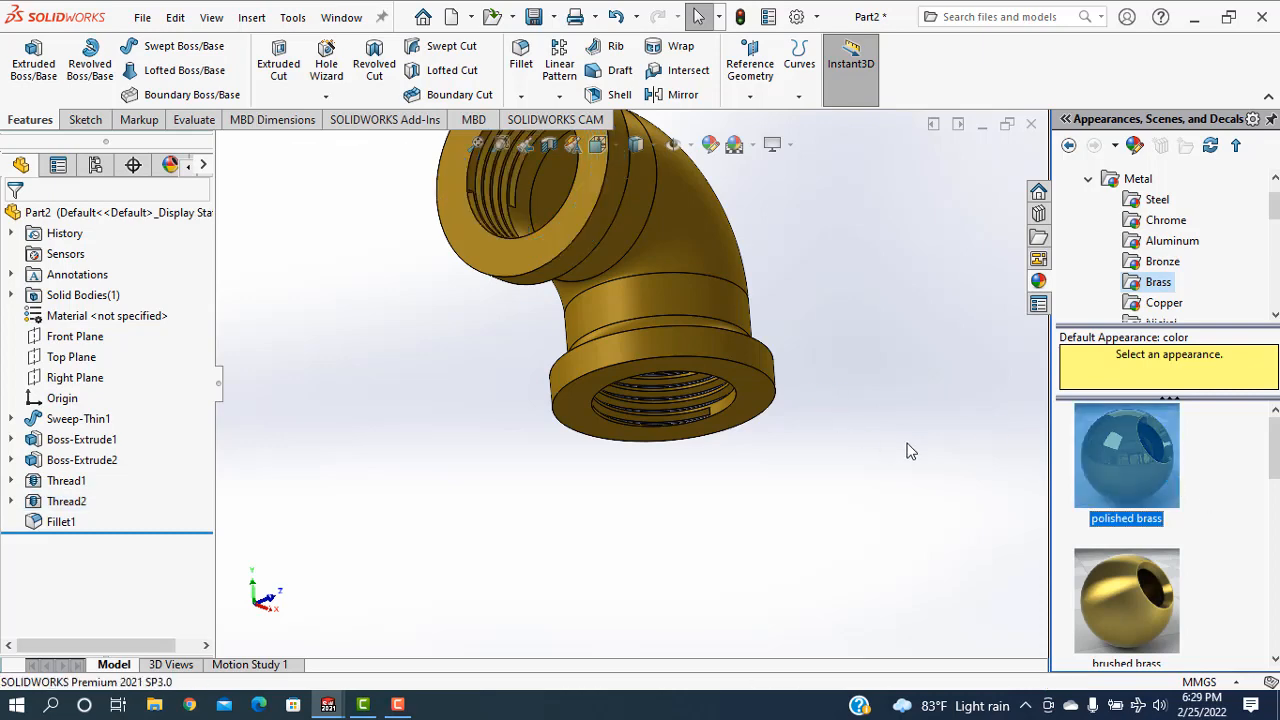
- Change the model's display style to shaded without edges
{"action": "middle_click_drag", "start_coordinate": [676, 370], "coordinate": [646, 406]}
{"action": "scroll", "coordinate": [640, 400], "scroll_direction": "up", "scroll_amount": 3}
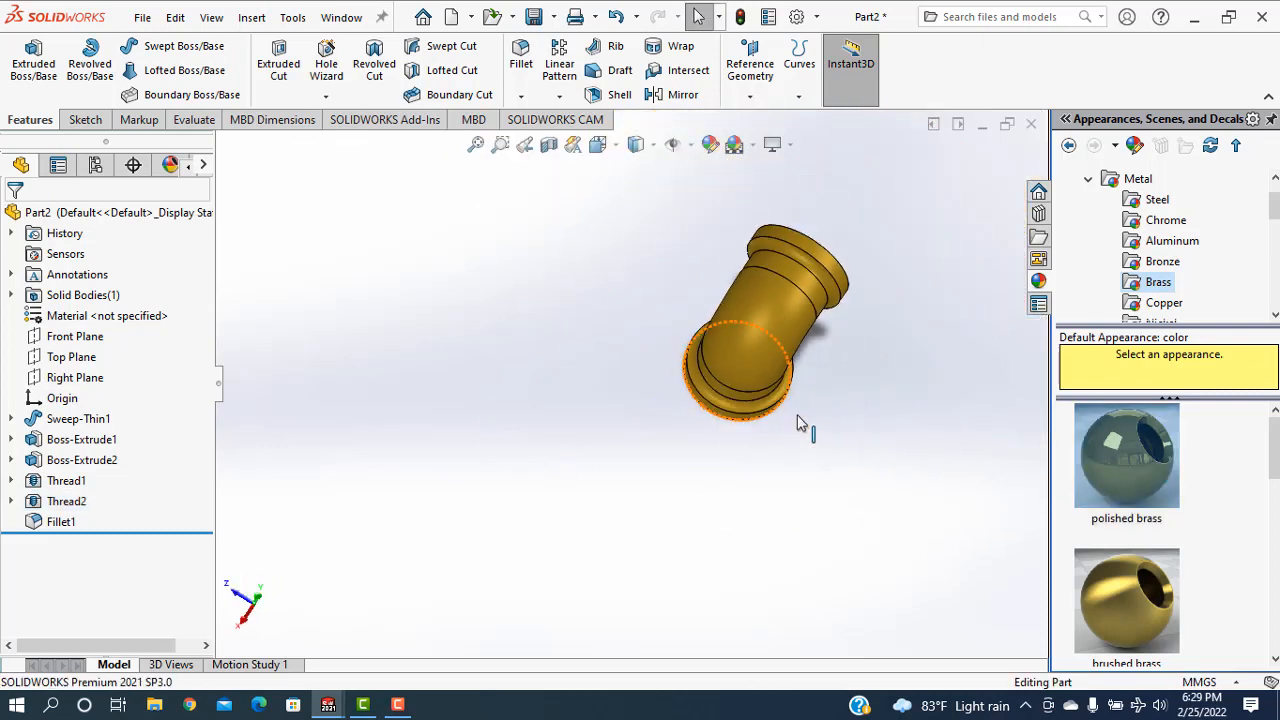
{"action": "middle_click_drag", "start_coordinate": [862, 362], "coordinate": [708, 486]}
{"action": "middle_click_drag", "start_coordinate": [697, 494], "coordinate": [650, 484]}
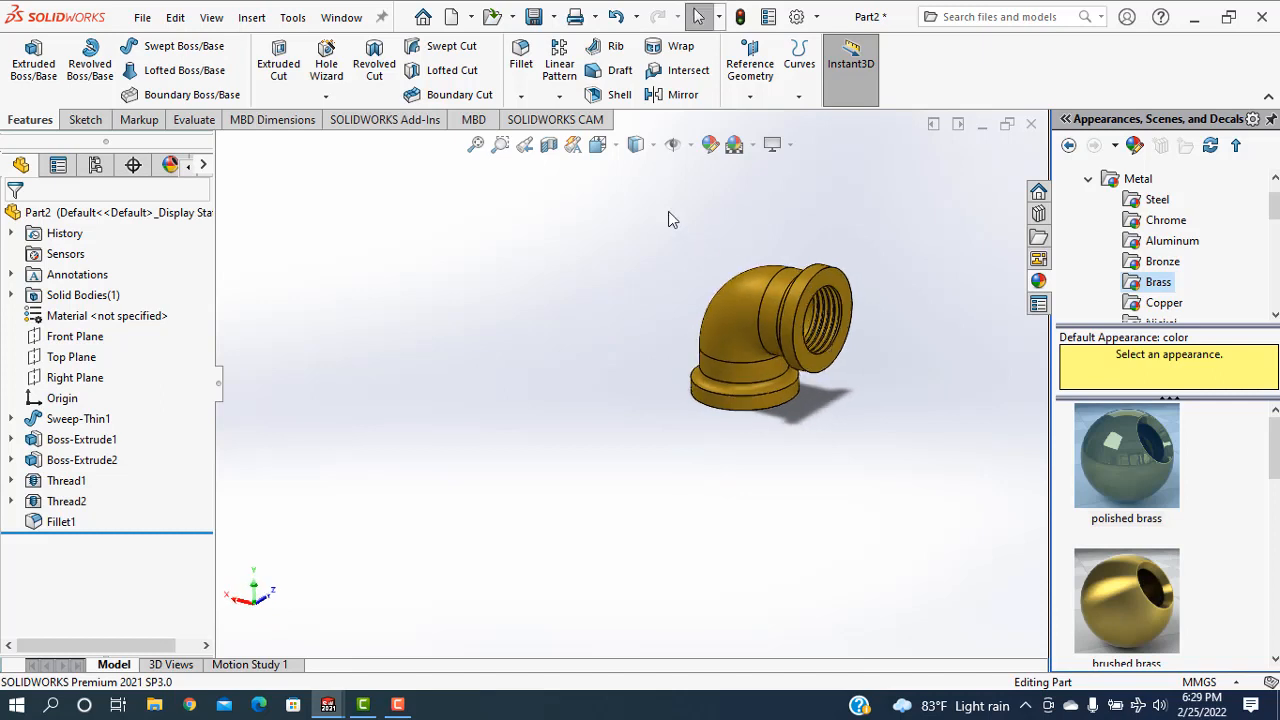
{"action": "left_click", "coordinate": [648, 146]}
{"action": "left_click", "coordinate": [641, 198]}
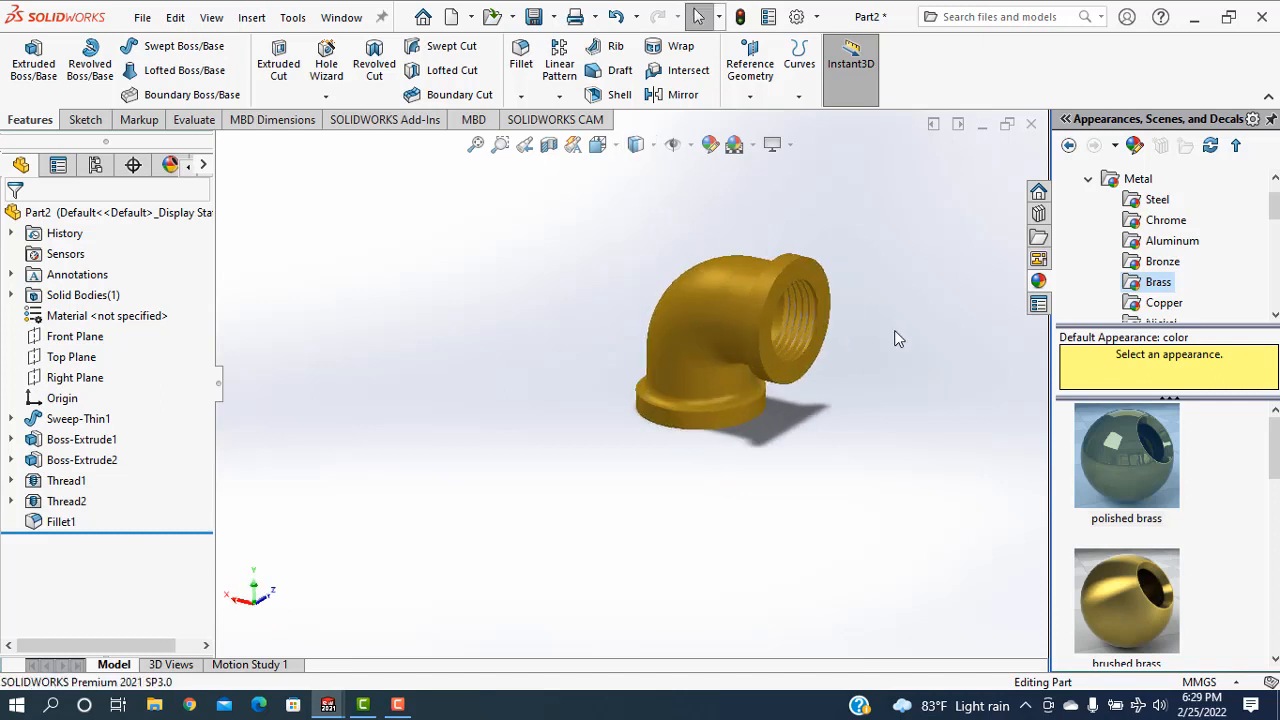
- Try to apply polished brass to the helical edges of the internal thread
{"action": "scroll", "coordinate": [867, 405], "scroll_direction": "down", "scroll_amount": 3}
{"action": "mouse_move", "coordinate": [867, 401]}
{"action": "middle_mouse_down"}
{"action": "mouse_move", "coordinate": [814, 466]}
{"action": "mouse_move", "coordinate": [723, 451]}
{"action": "mouse_move", "coordinate": [858, 392]}
{"action": "middle_mouse_up"}
{"action": "middle_click_drag", "start_coordinate": [814, 449], "coordinate": [728, 496]}
{"action": "left_click", "coordinate": [655, 347]}
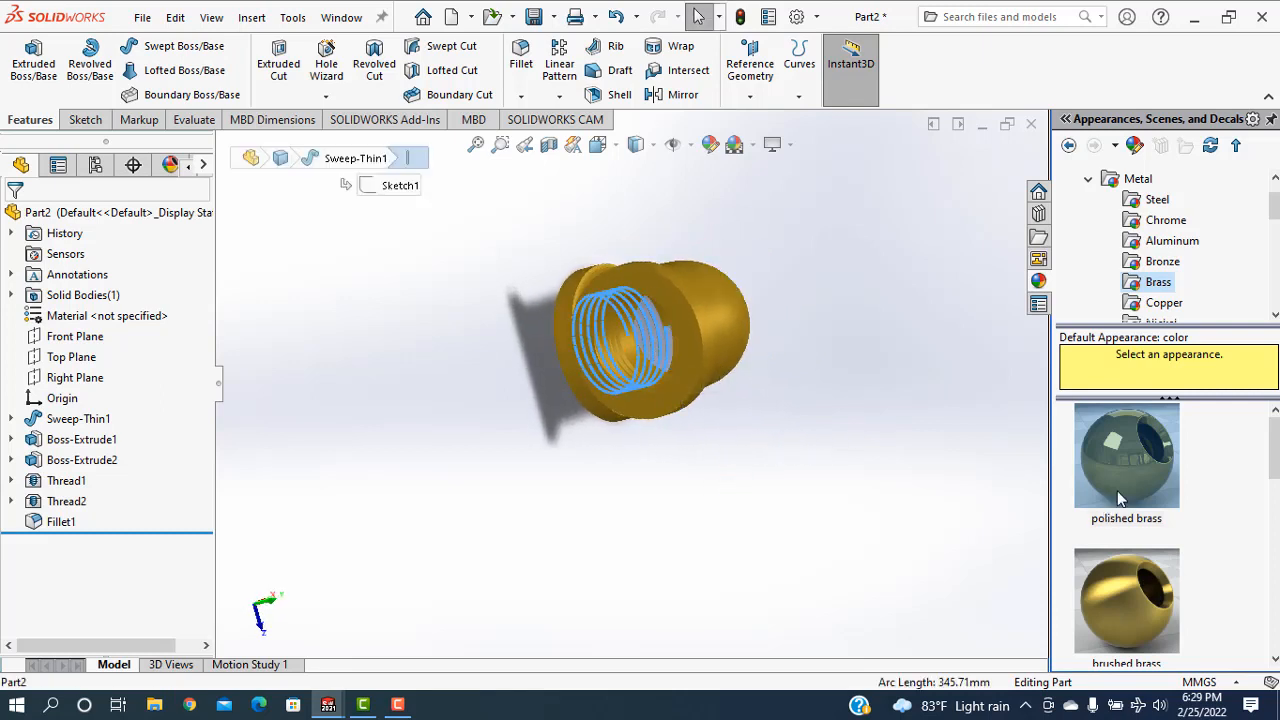
{"action": "left_click", "coordinate": [1126, 455]}
{"action": "middle_click_drag", "start_coordinate": [752, 511], "coordinate": [837, 346]}
{"action": "left_click", "coordinate": [793, 320]}
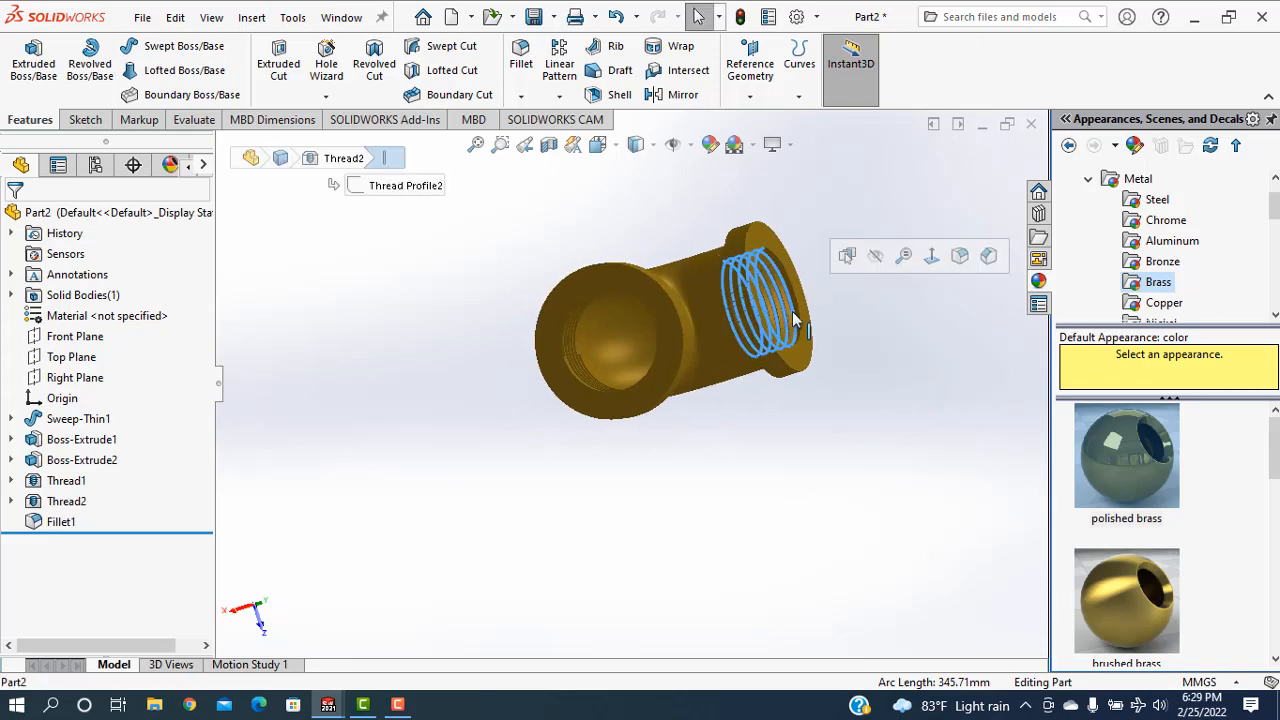
{"action": "left_click", "coordinate": [1101, 454]}
- Apply polished brass to the remaining narrow grey flank faces of the horizontal leg's thread
{"action": "scroll", "coordinate": [779, 332], "scroll_direction": "down", "scroll_amount": 8}
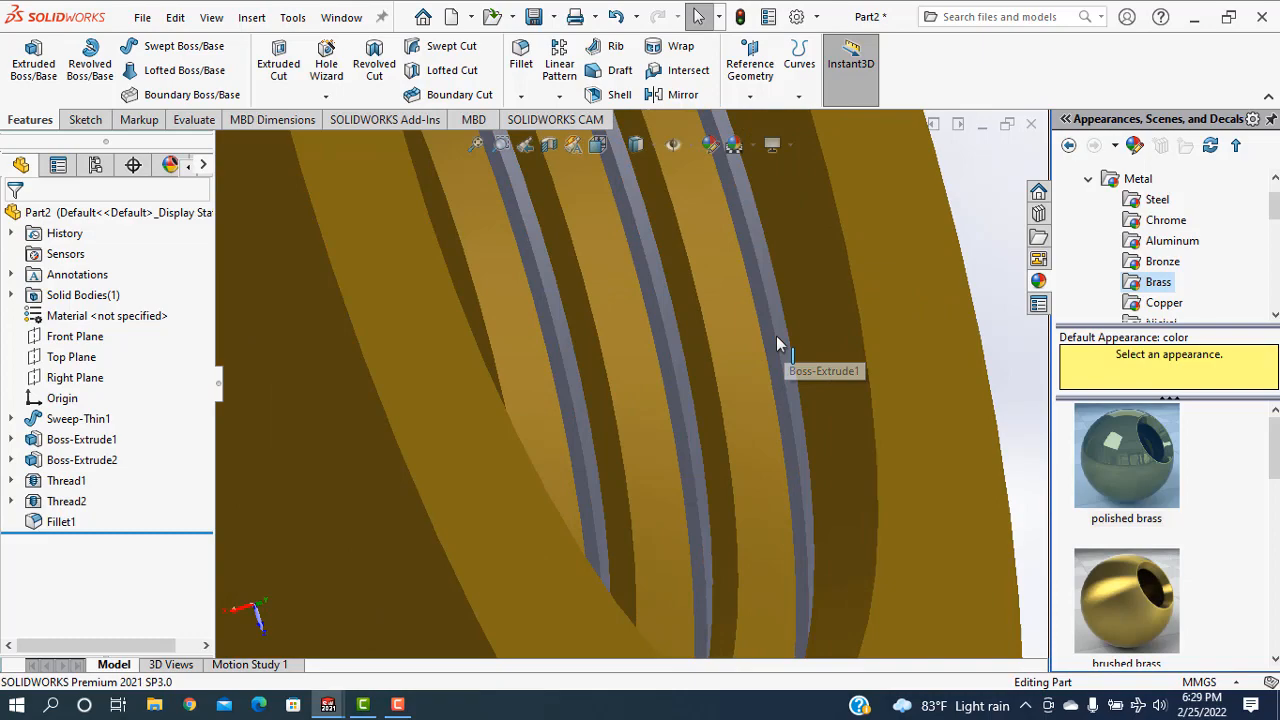
{"action": "left_click", "coordinate": [777, 337]}
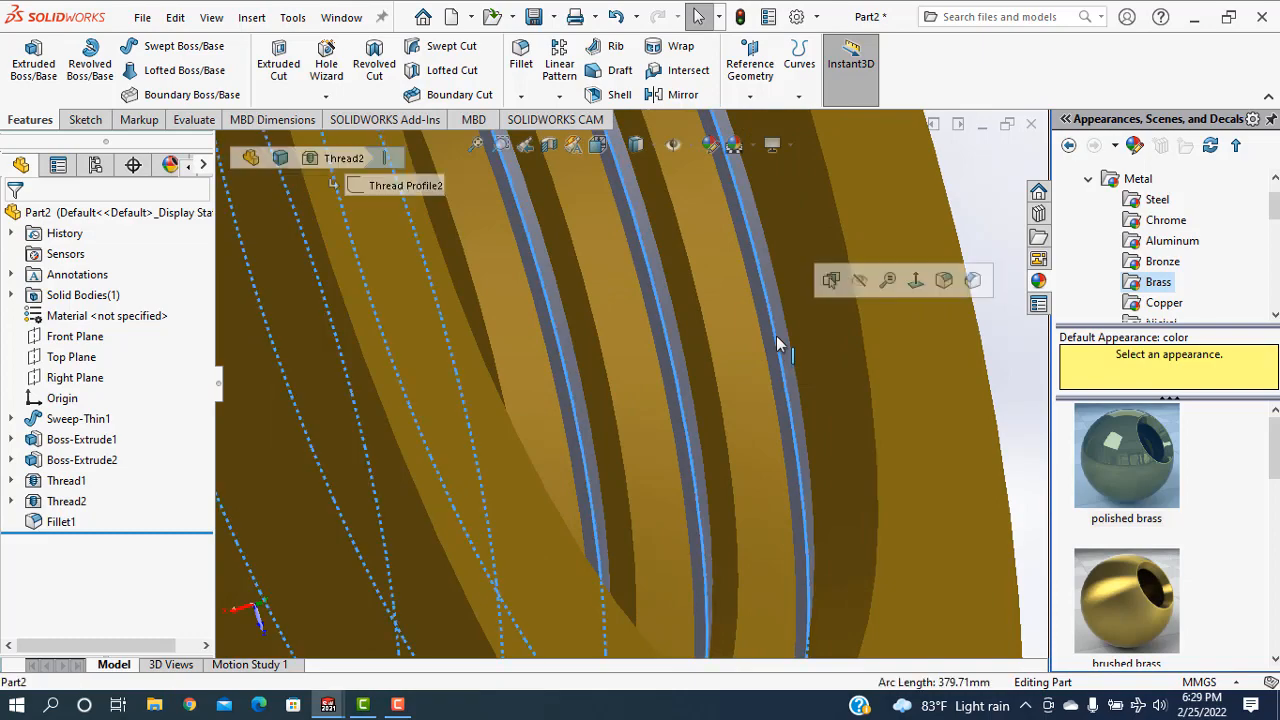
{"action": "left_click", "coordinate": [784, 334]}
{"action": "double_click", "coordinate": [1078, 461]}
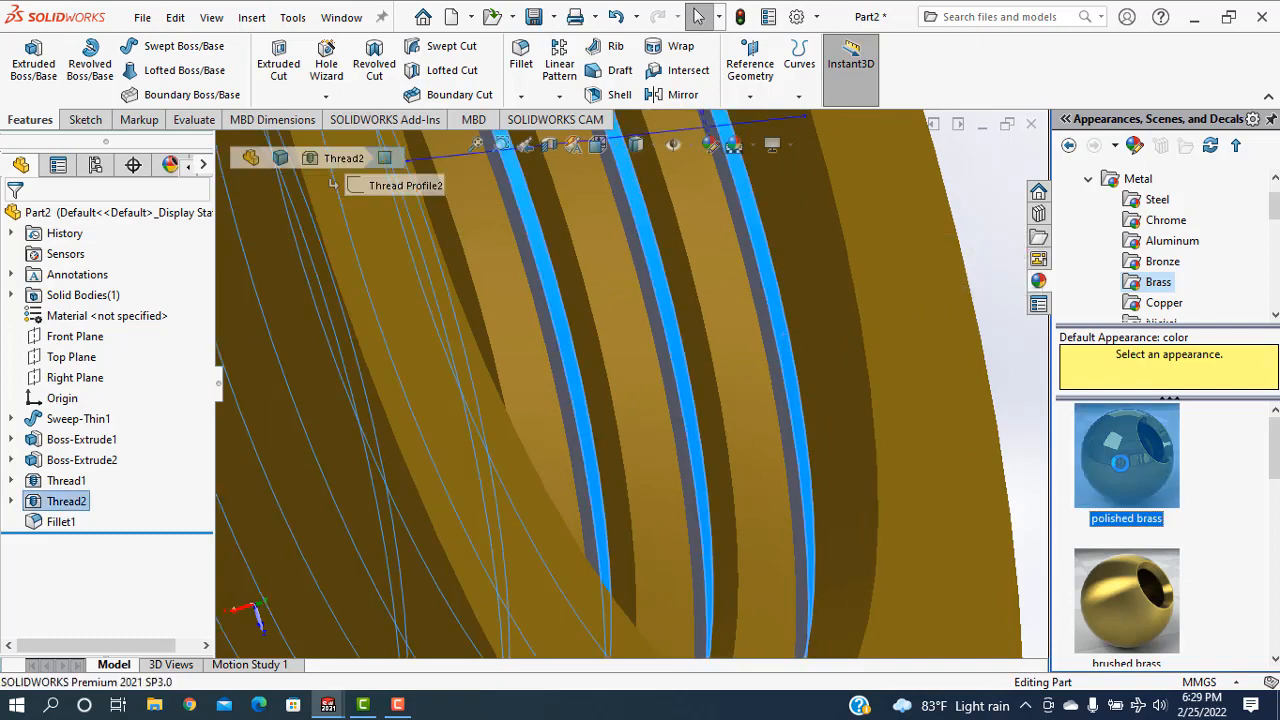
{"action": "left_click", "coordinate": [790, 457]}
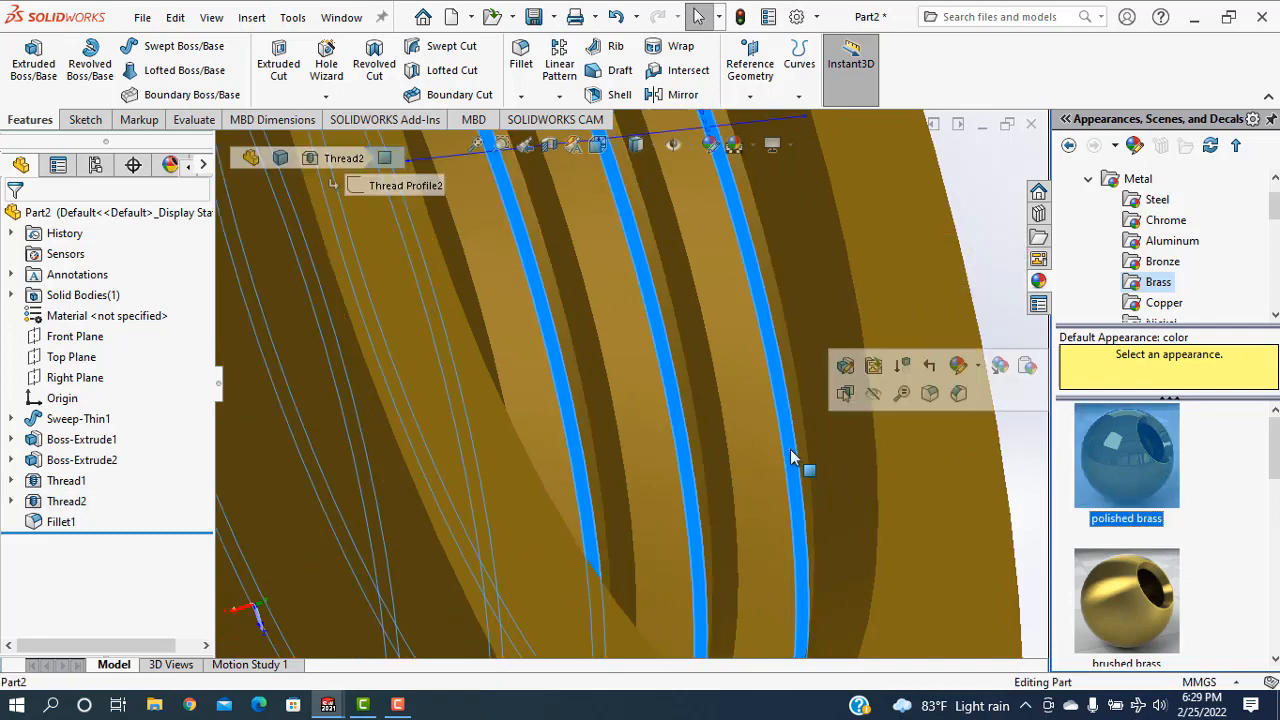
{"action": "key", "text": "f"}
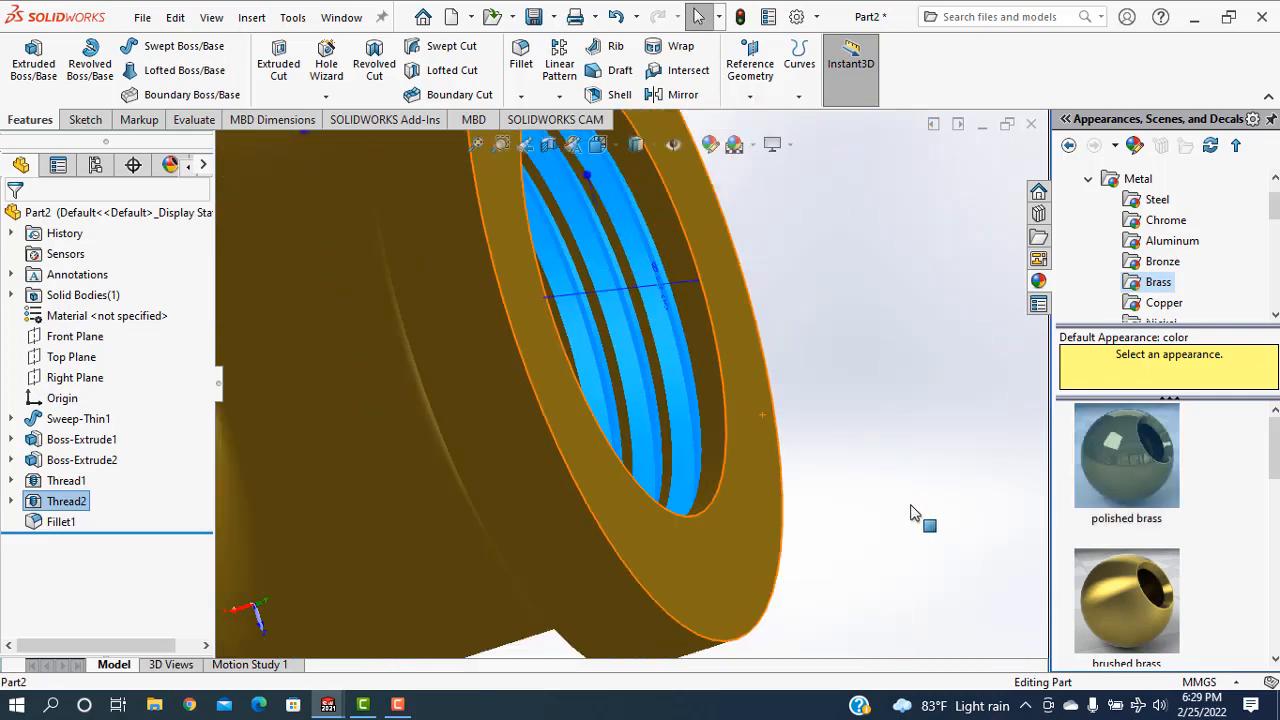
{"action": "left_click", "coordinate": [757, 513]}
{"action": "middle_click_drag", "start_coordinate": [663, 515], "coordinate": [740, 577]}
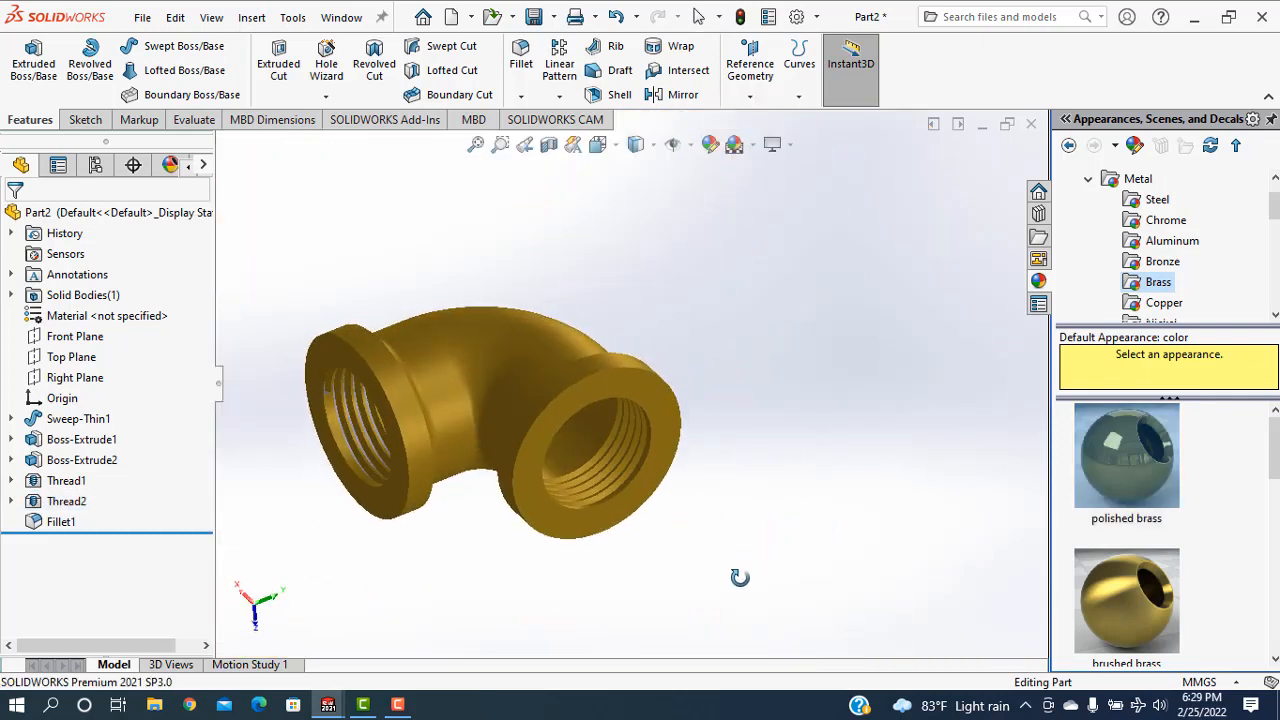
- Apply polished brass to a grey flank face of the Thread1 internal thread in the vertical leg
{"action": "scroll", "coordinate": [390, 462], "scroll_direction": "down", "scroll_amount": 8}
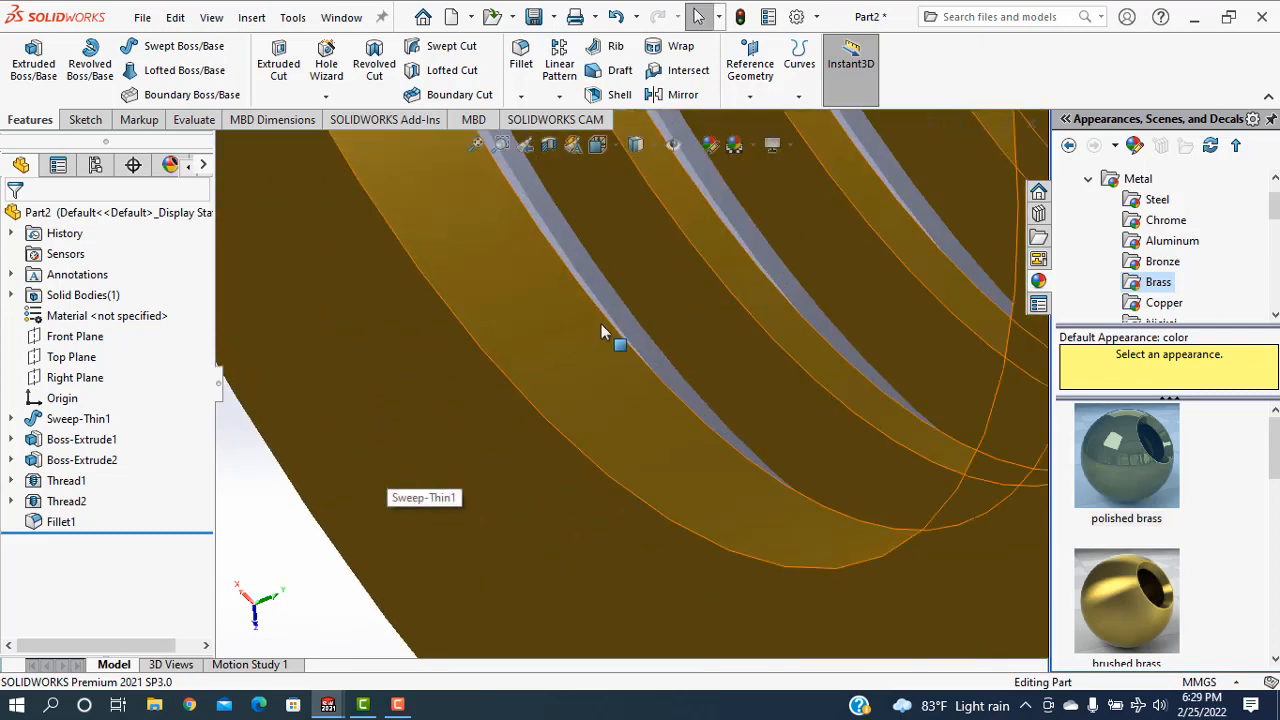
{"action": "left_click", "coordinate": [614, 321]}
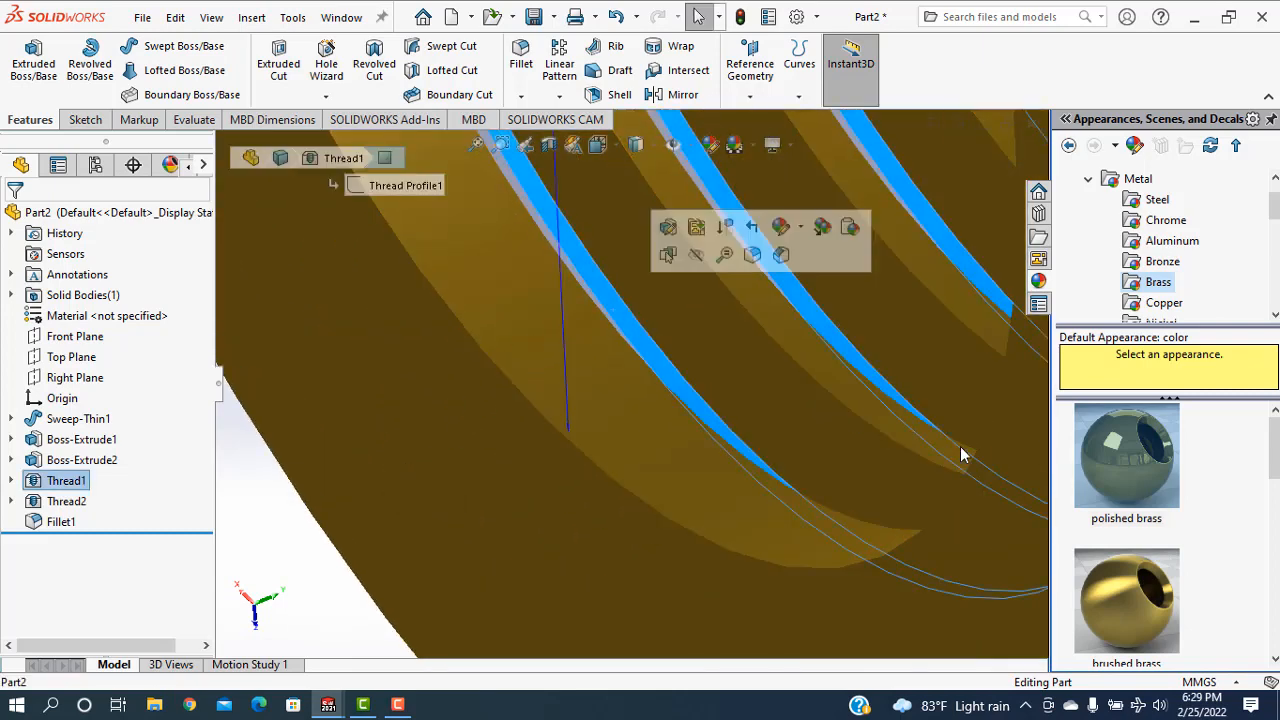
{"action": "left_click", "coordinate": [1117, 476]}
- Apply polished brass to the narrow grey helical face of the Thread2 internal thread in the horizontal leg
{"action": "scroll", "coordinate": [766, 440], "scroll_direction": "up", "scroll_amount": 3}
{"action": "middle_click_drag", "start_coordinate": [762, 443], "coordinate": [638, 485]}
{"action": "scroll", "coordinate": [638, 485], "scroll_direction": "up", "scroll_amount": 6}
{"action": "scroll", "coordinate": [584, 571], "scroll_direction": "down", "scroll_amount": 7}
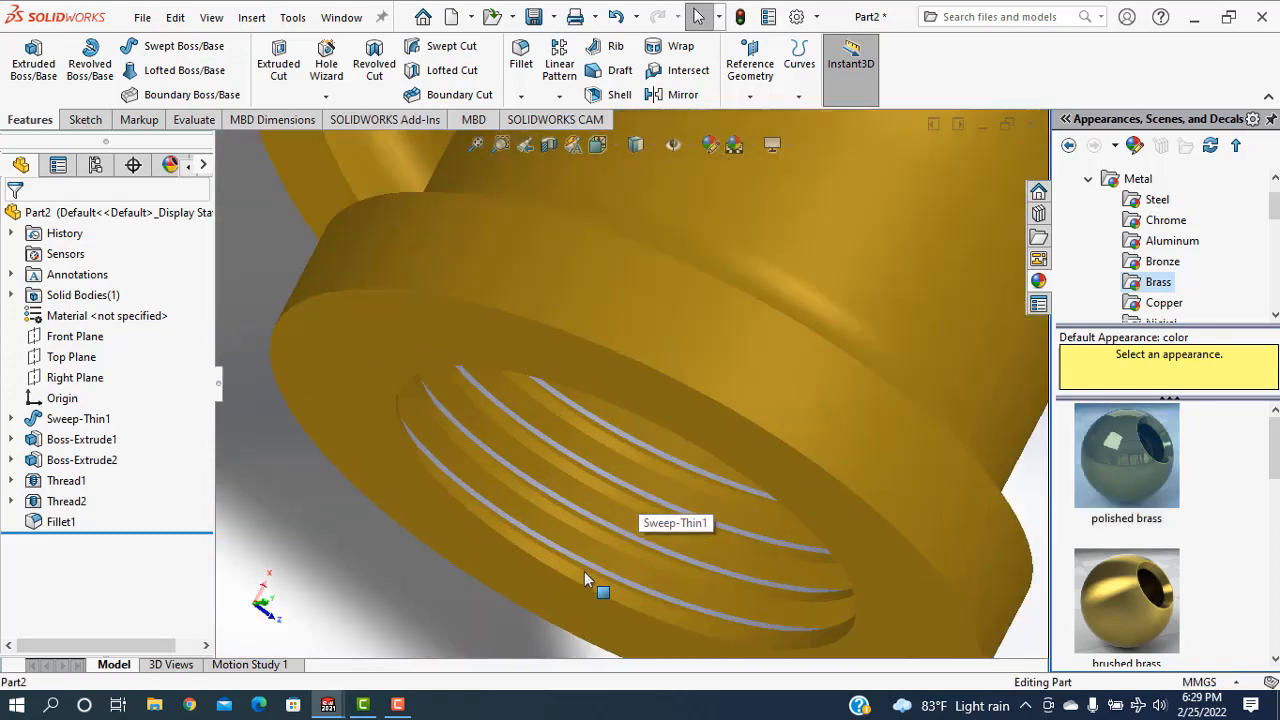
{"action": "left_click", "coordinate": [605, 510]}
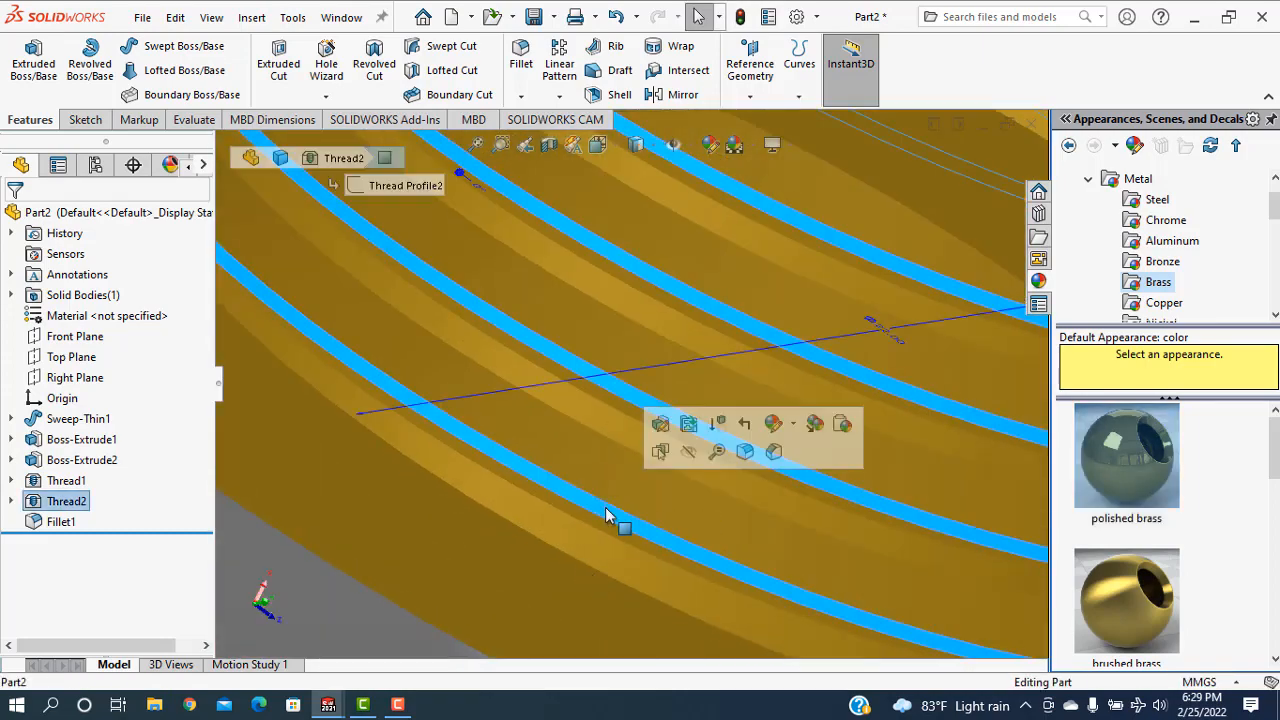
{"action": "left_click", "coordinate": [1142, 468]}
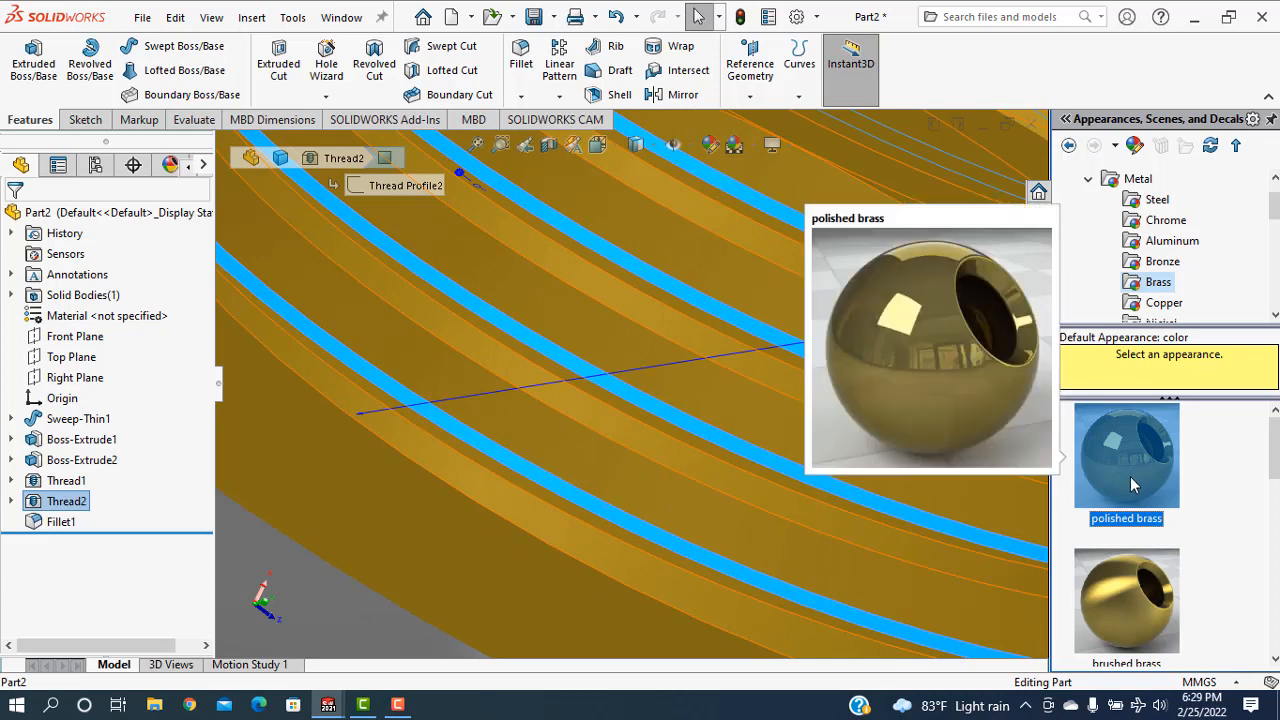
{"action": "double_click", "coordinate": [1131, 487]}
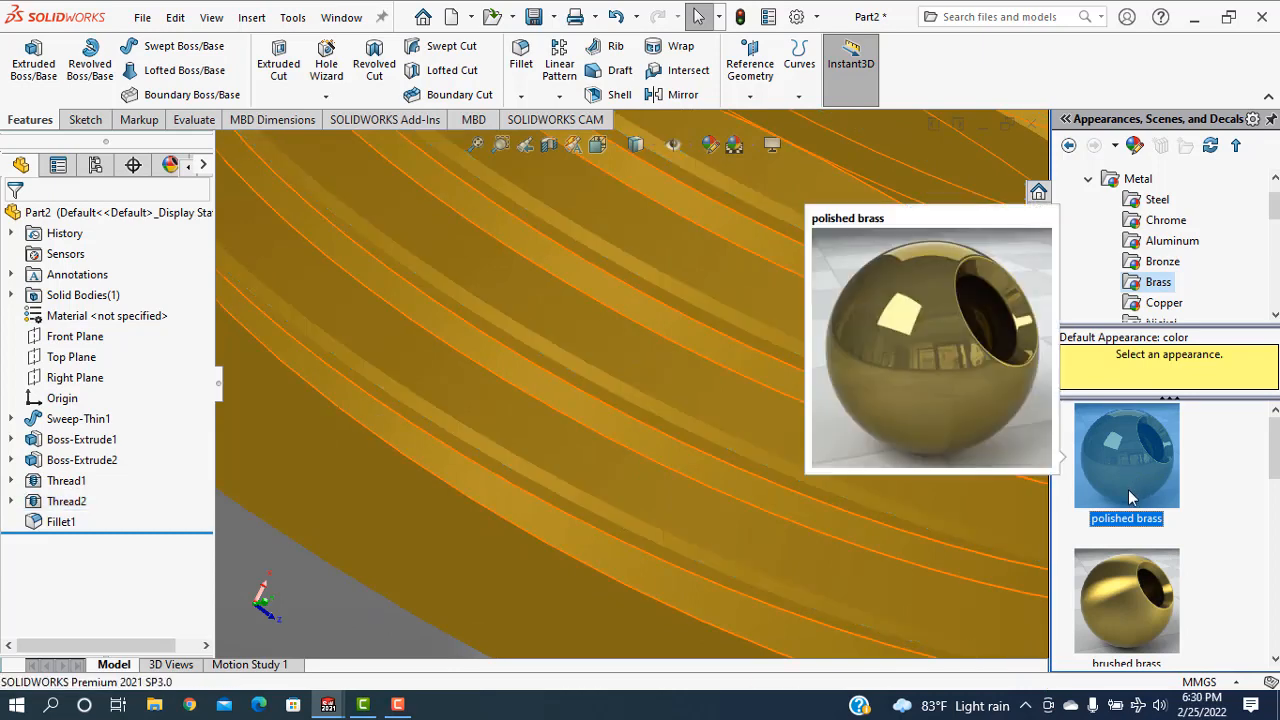
- Apply polished brass to the remaining grey helical face of Thread1 inside the vertical leg
{"action": "scroll", "coordinate": [858, 553], "scroll_direction": "up", "scroll_amount": 3}
{"action": "scroll", "coordinate": [858, 553], "scroll_direction": "up", "scroll_amount": 8}
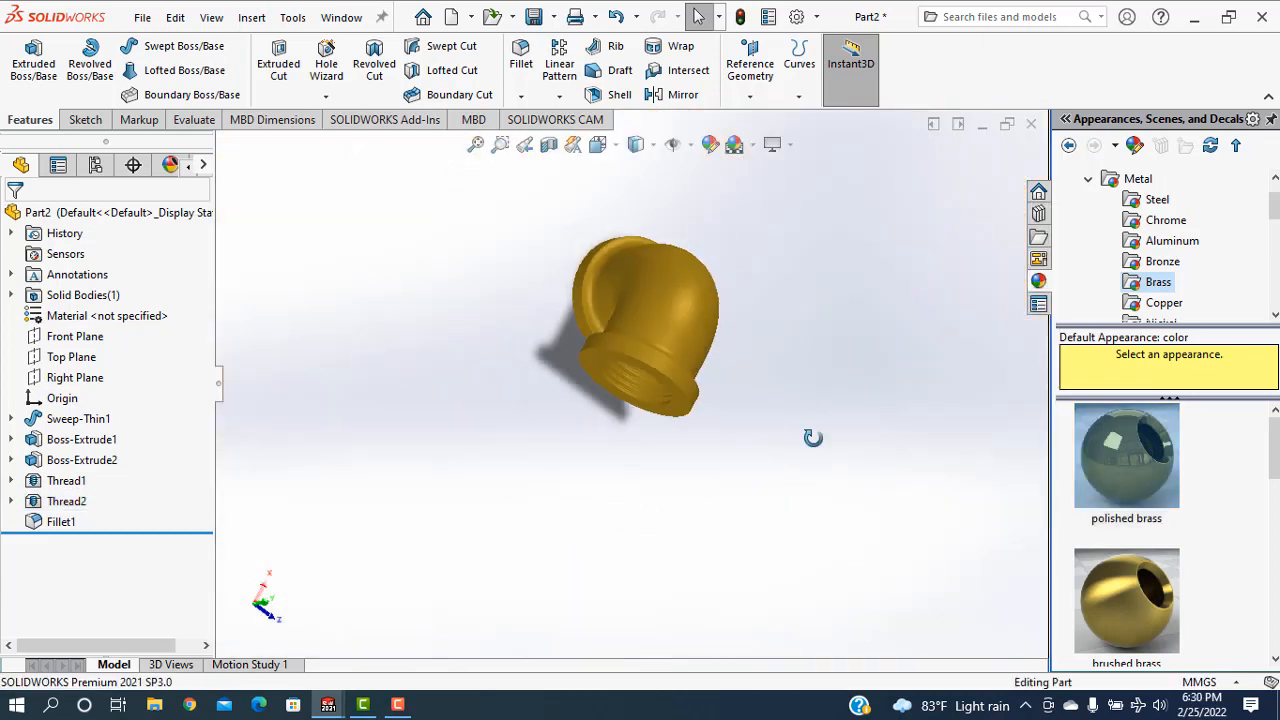
{"action": "middle_click_drag", "start_coordinate": [814, 438], "coordinate": [551, 351]}
{"action": "scroll", "coordinate": [590, 385], "scroll_direction": "down", "scroll_amount": 6}
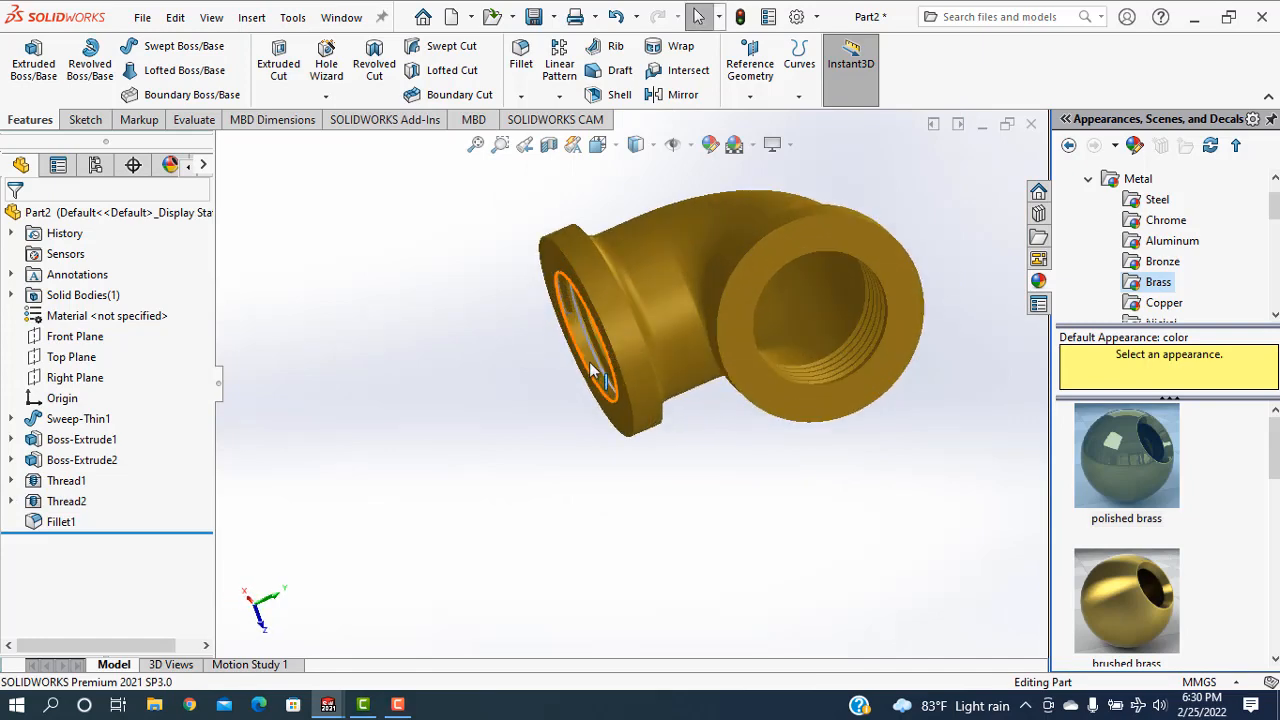
{"action": "scroll", "coordinate": [677, 343], "scroll_direction": "down", "scroll_amount": 4}
{"action": "left_click", "coordinate": [684, 350]}
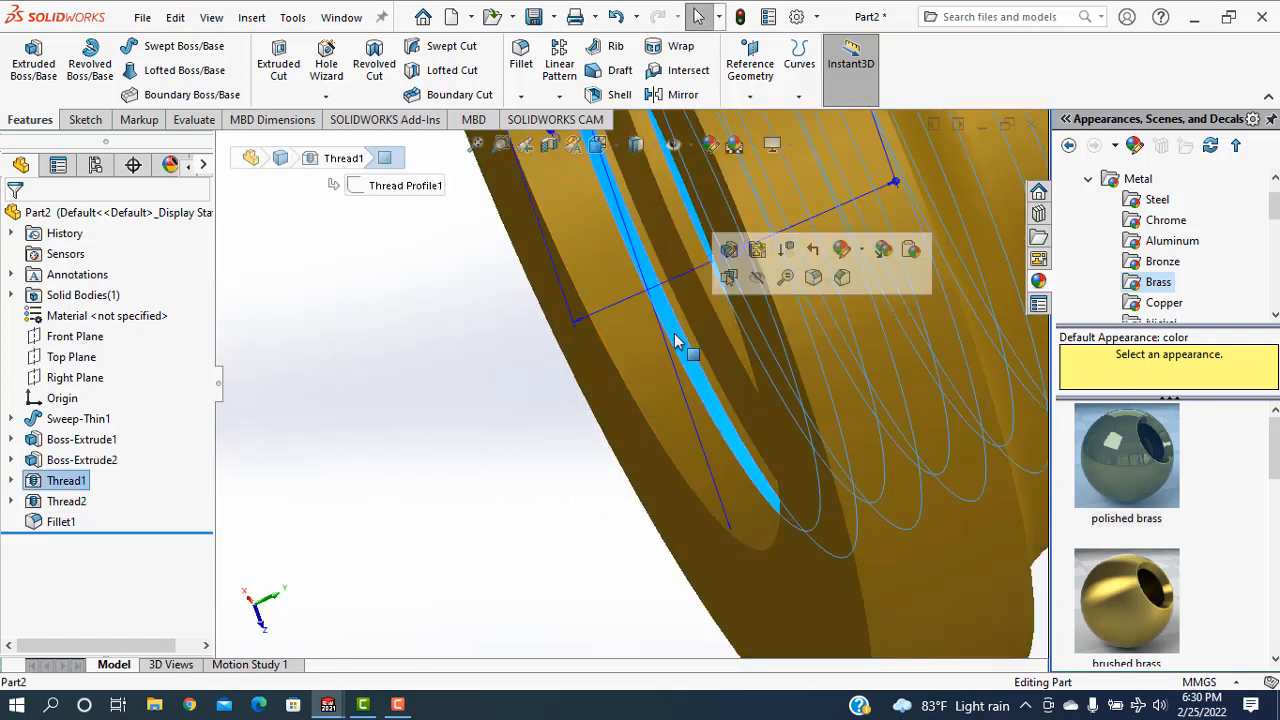
{"action": "left_click", "coordinate": [1170, 500]}
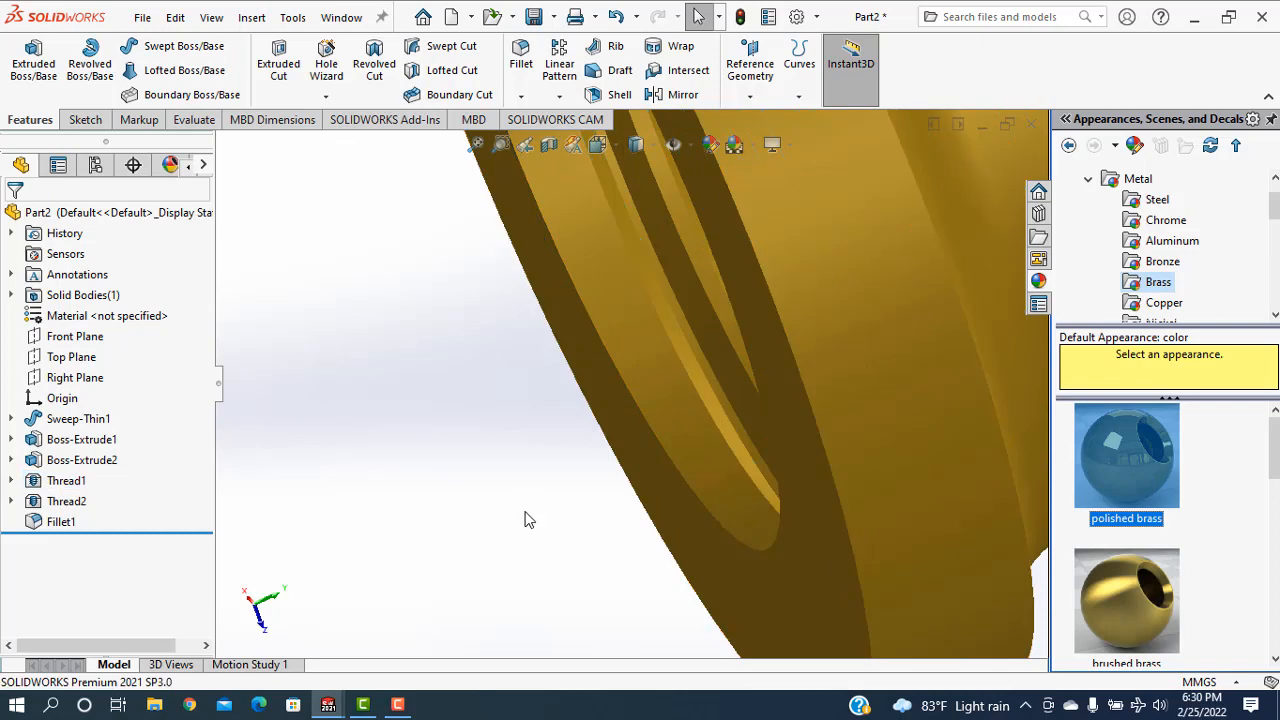
- Examine the elbow's collars and internal threads for complete brass coverage, including in the isometric view
{"action": "scroll", "coordinate": [535, 518], "scroll_direction": "up", "scroll_amount": 3}
{"action": "scroll", "coordinate": [548, 515], "scroll_direction": "up", "scroll_amount": 5}
{"action": "middle_click_drag", "start_coordinate": [754, 377], "coordinate": [701, 403]}
{"action": "scroll", "coordinate": [800, 411], "scroll_direction": "down", "scroll_amount": 3}
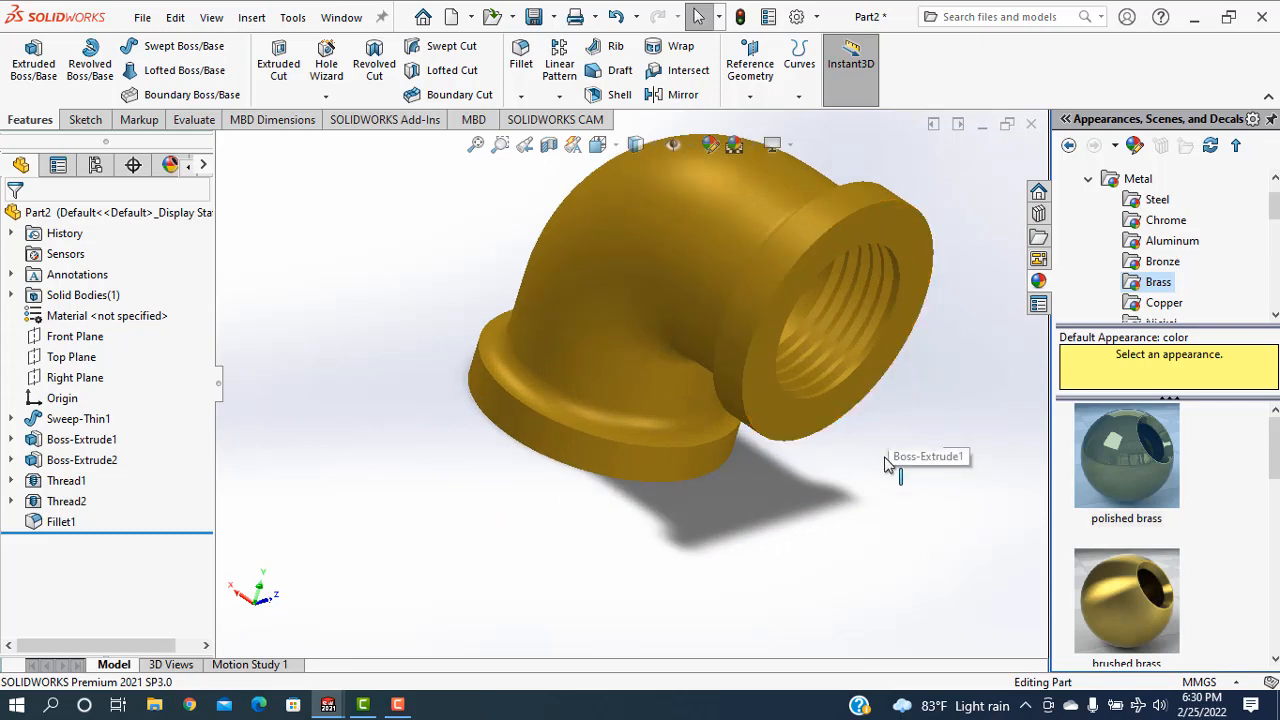
{"action": "key", "text": "ctrl+7"}
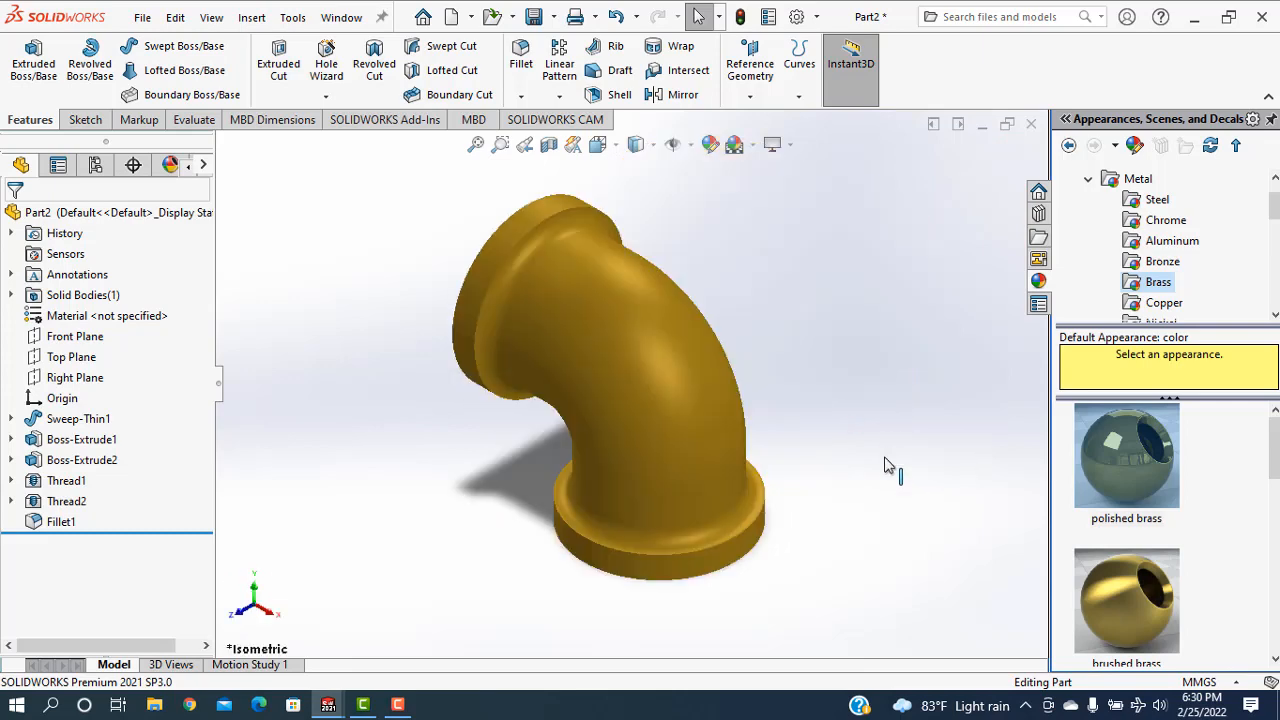
{"action": "middle_click_drag", "start_coordinate": [885, 474], "coordinate": [648, 662]}
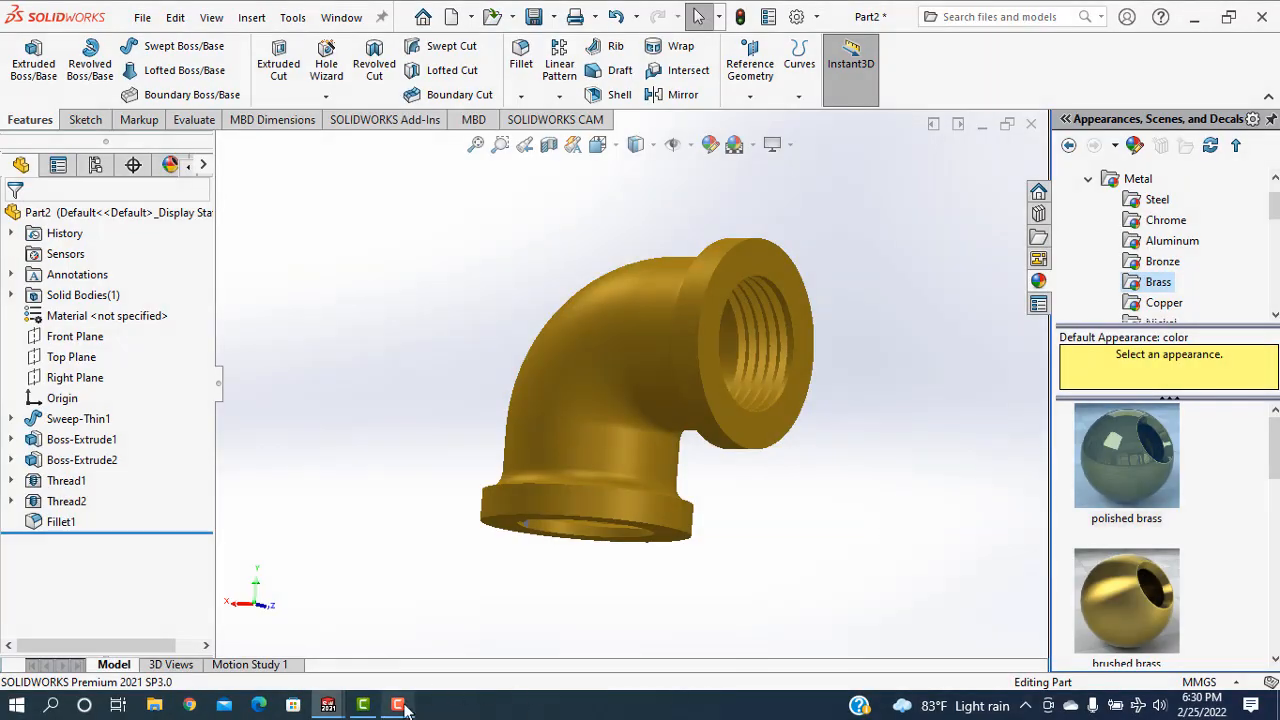
{"action": "left_click", "coordinate": [398, 705]}
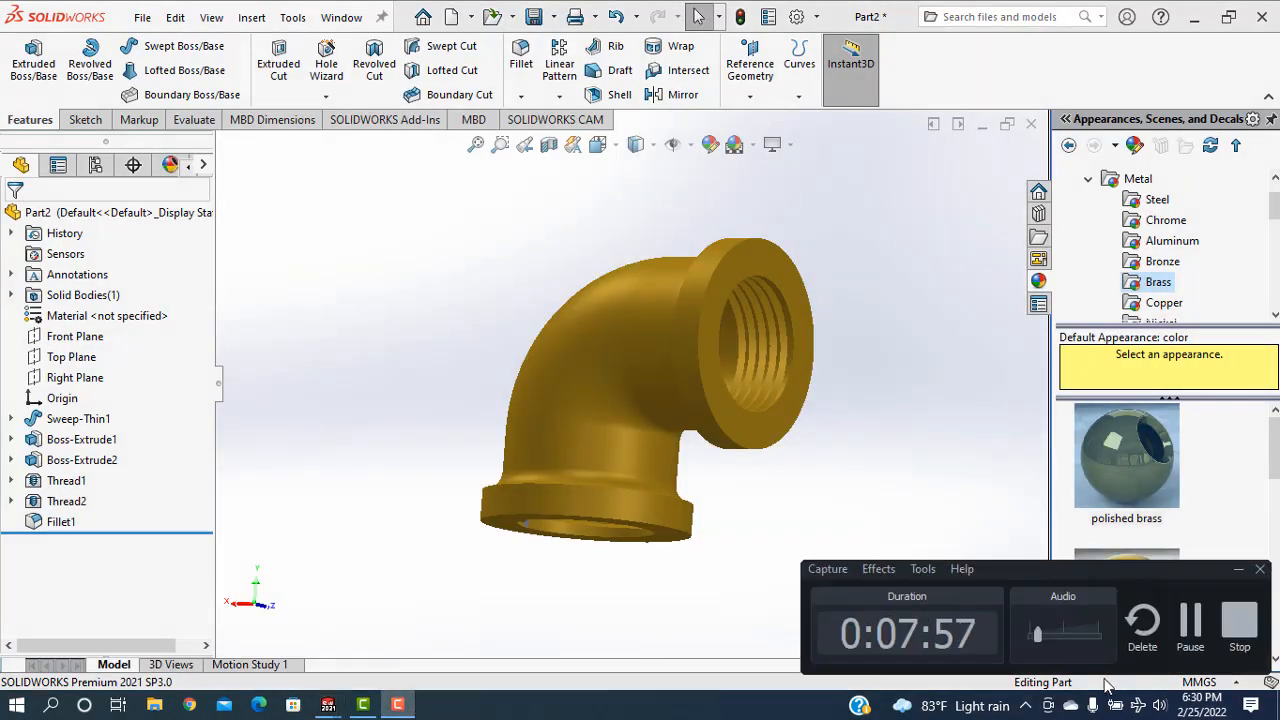